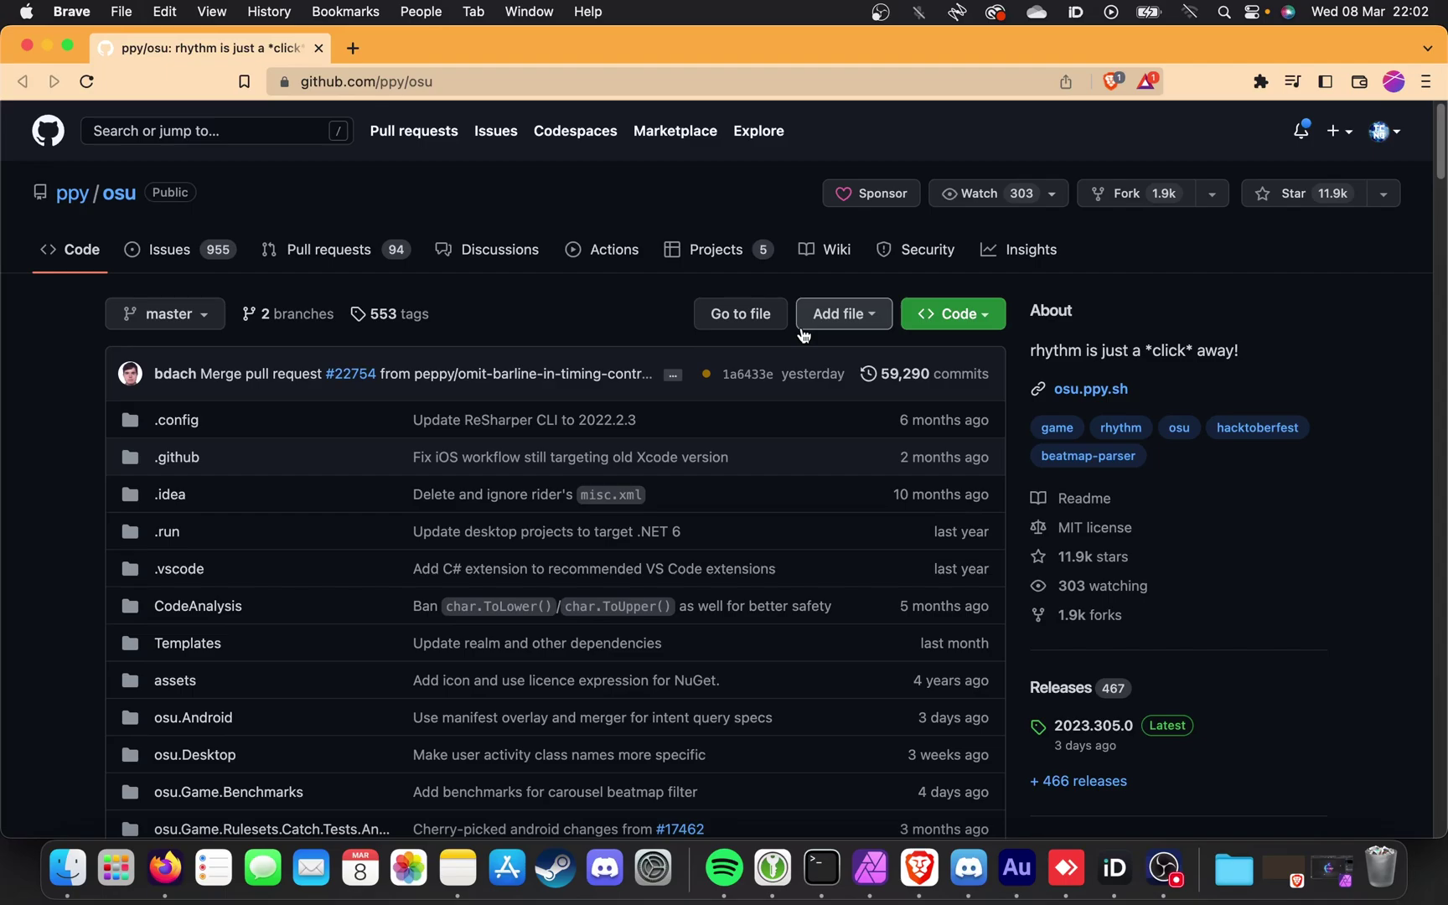
# - Scroll the ppy/osu README down to the Running osu! latest-build download links
pyautogui.scroll(-1, 791, 329)
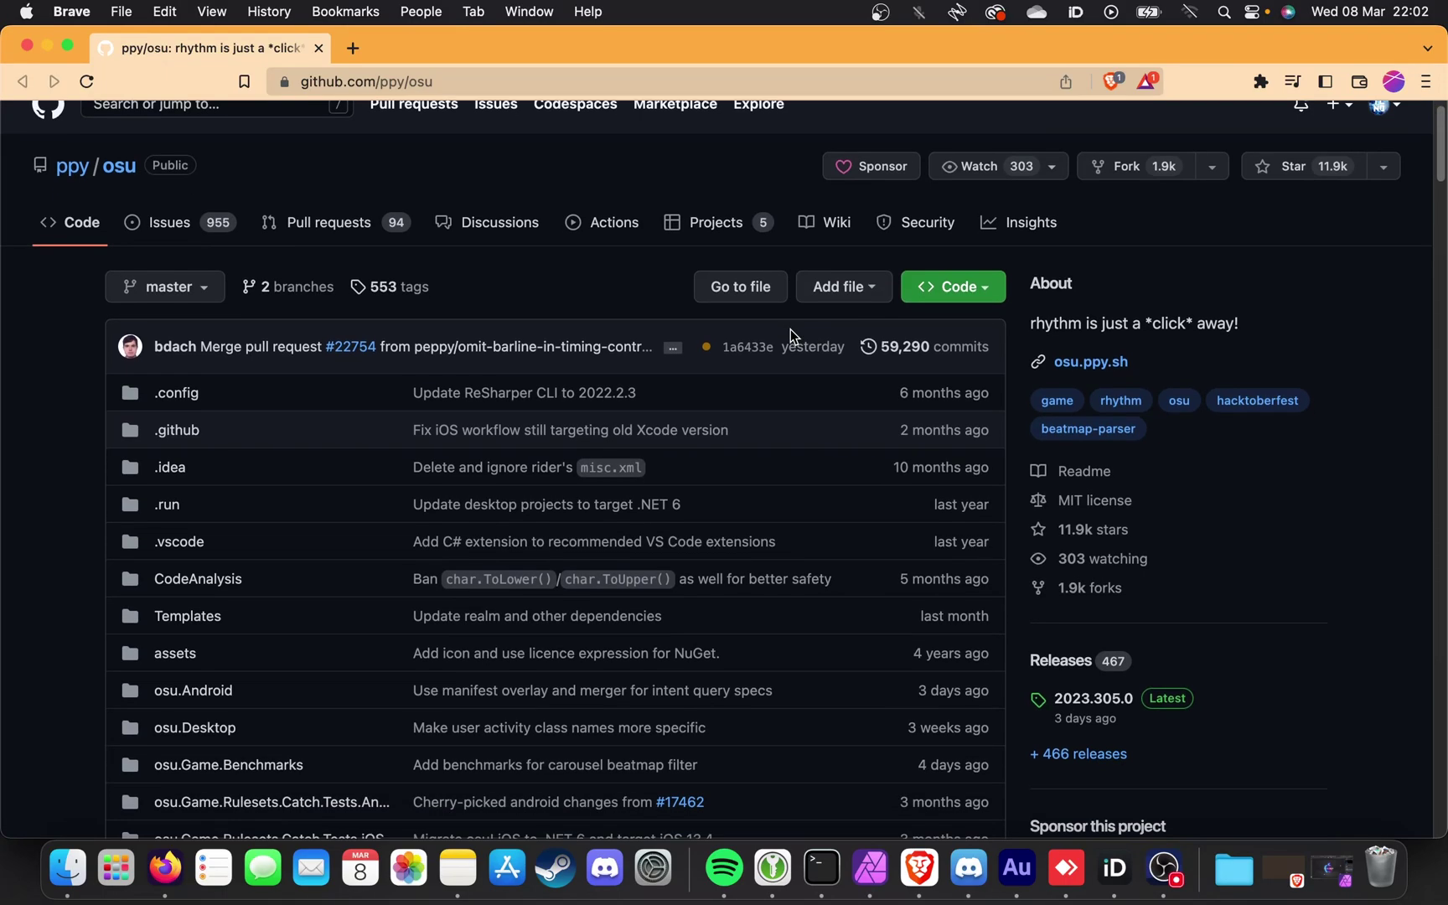
pyautogui.scroll(-20, 791, 329)
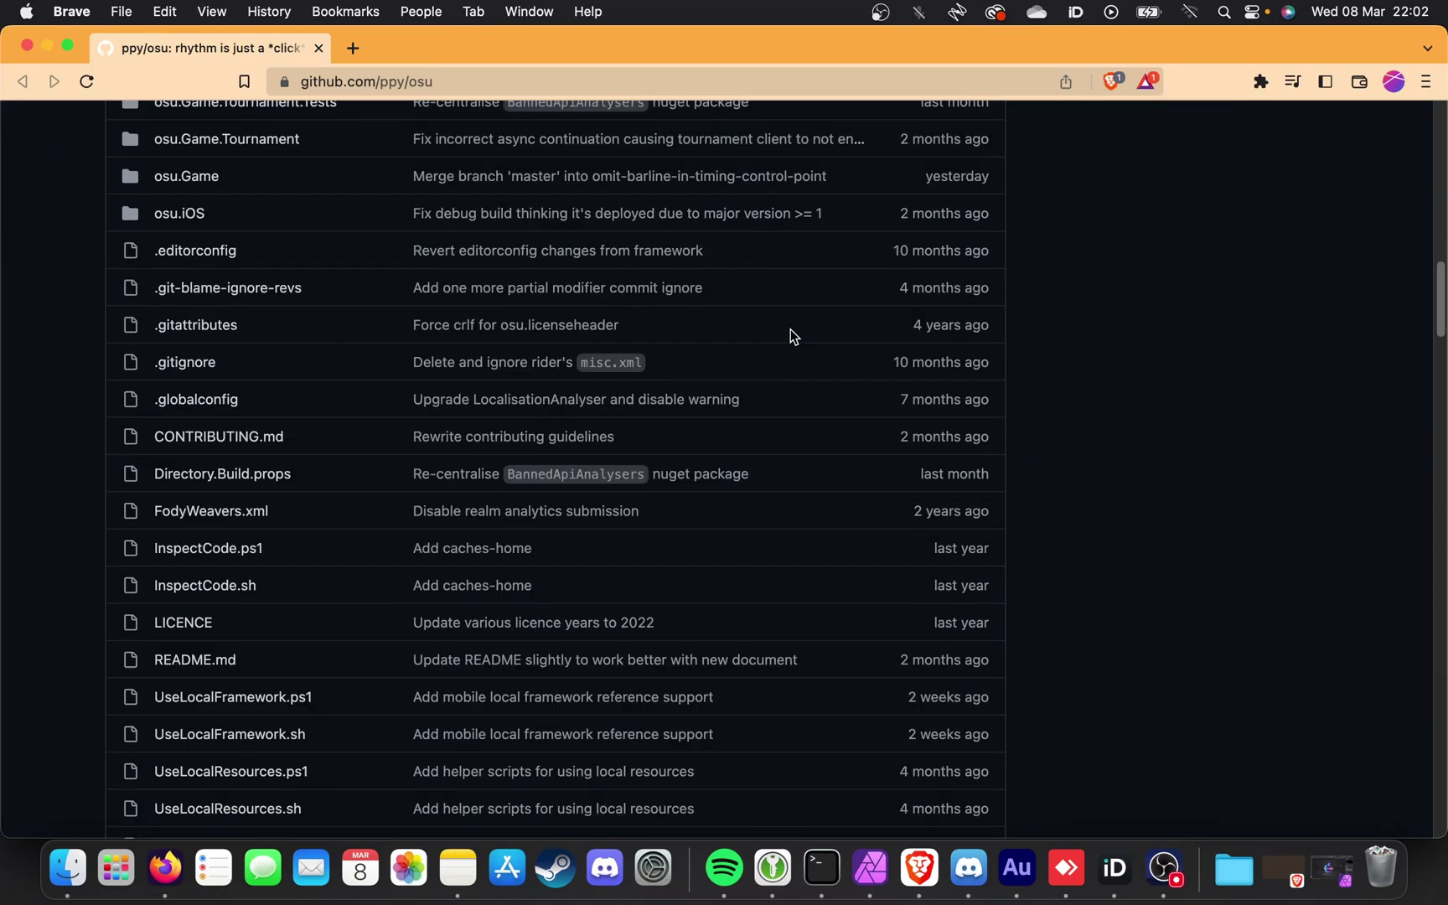
pyautogui.scroll(-15, 791, 329)
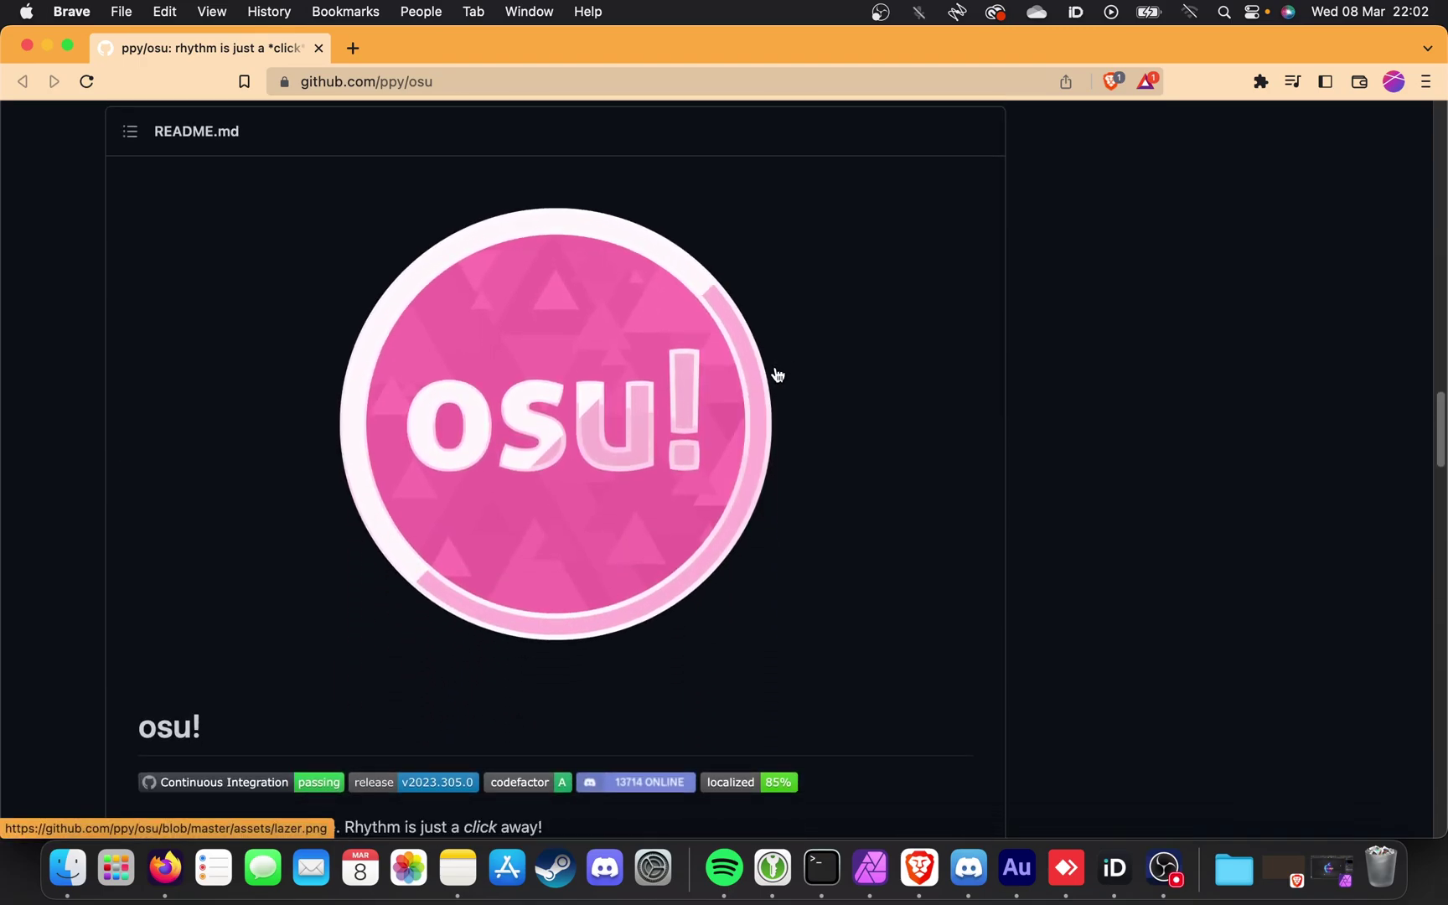
pyautogui.scroll(-10, 772, 381)
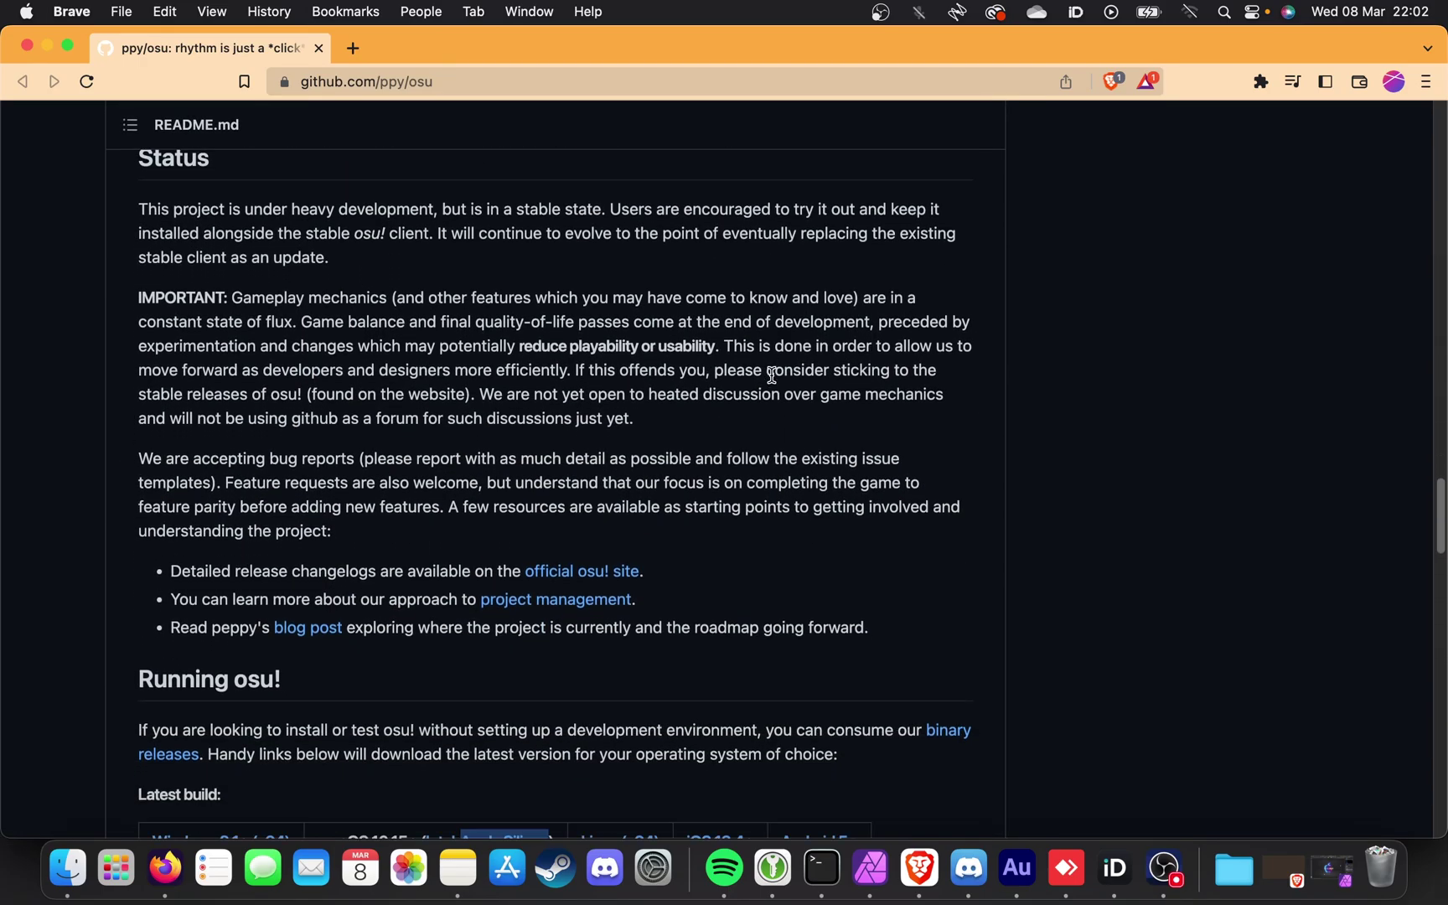
pyautogui.scroll(-2, 770, 375)
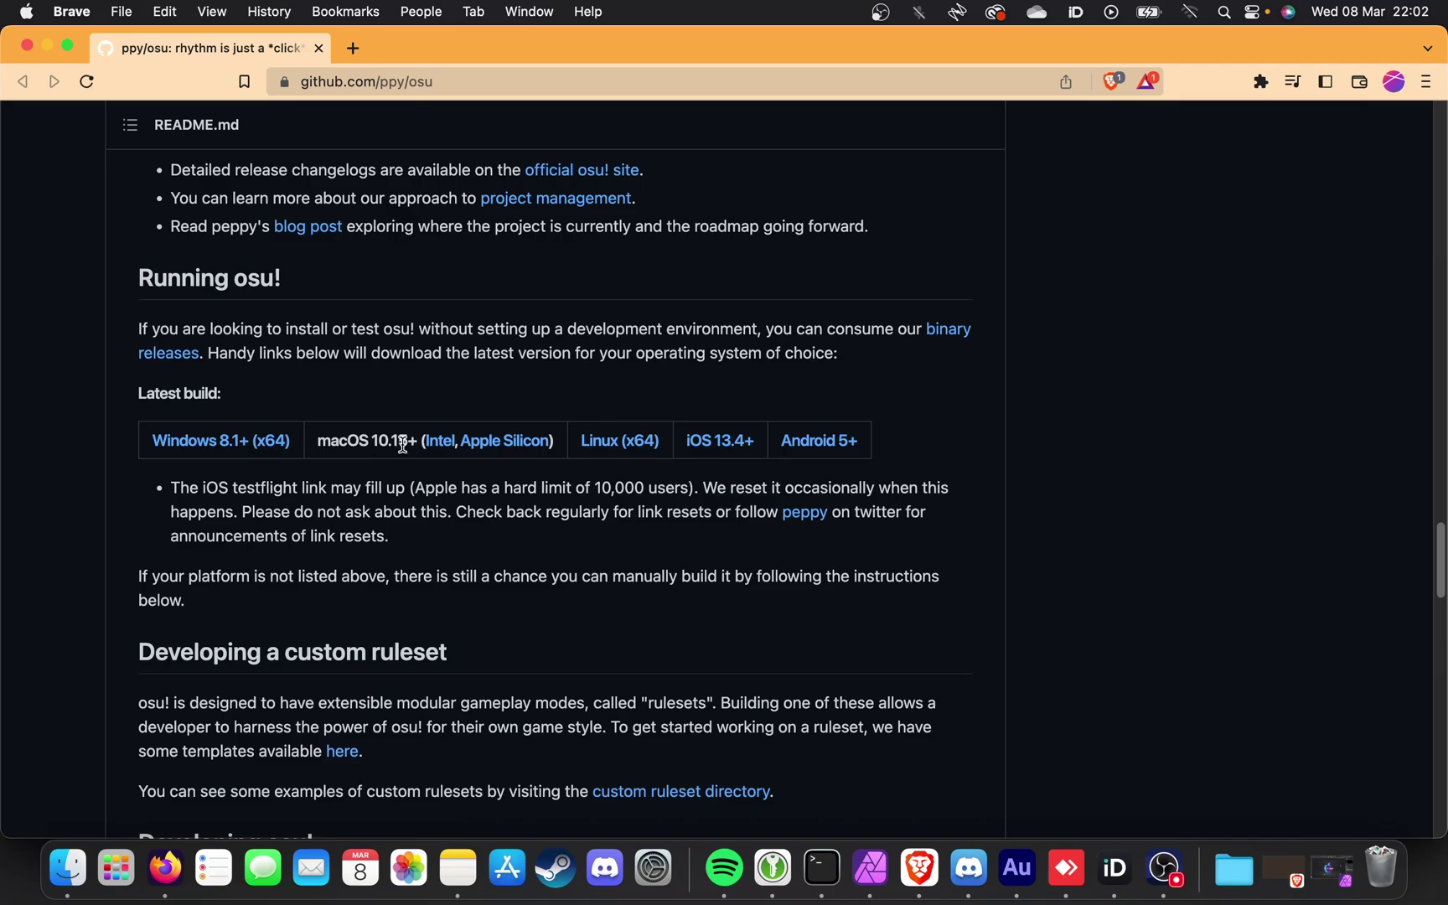
# - Save the macOS 10.15+ Apple Silicon build, osu.app.Apple.Silicon.zip, to Downloads
pyautogui.click(508, 448)
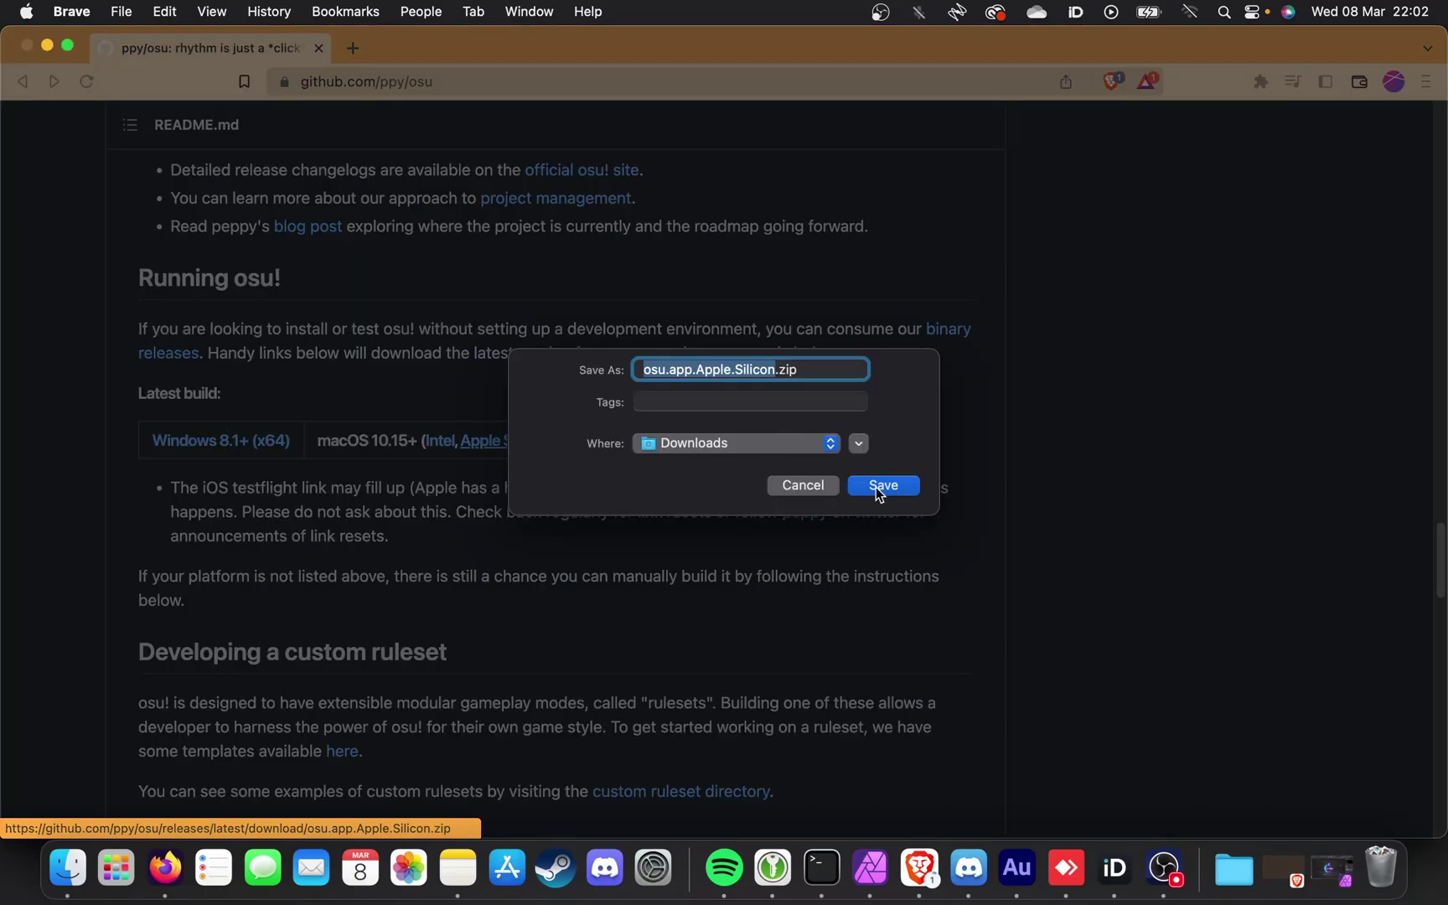
pyautogui.click(875, 488)
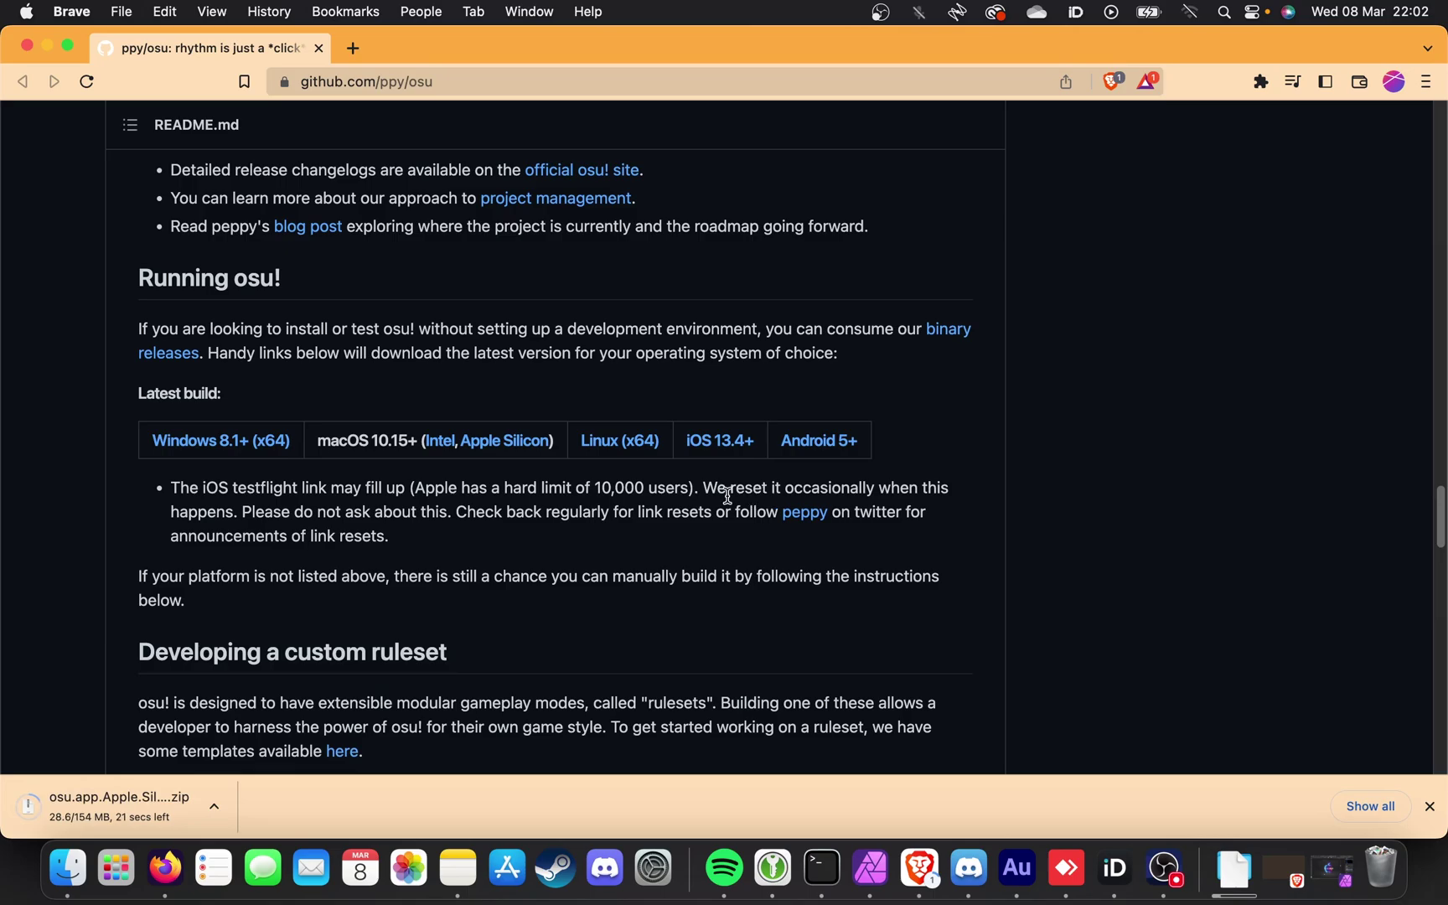
pyautogui.scroll(8, 683, 471)
pyautogui.scroll(4, 683, 471)
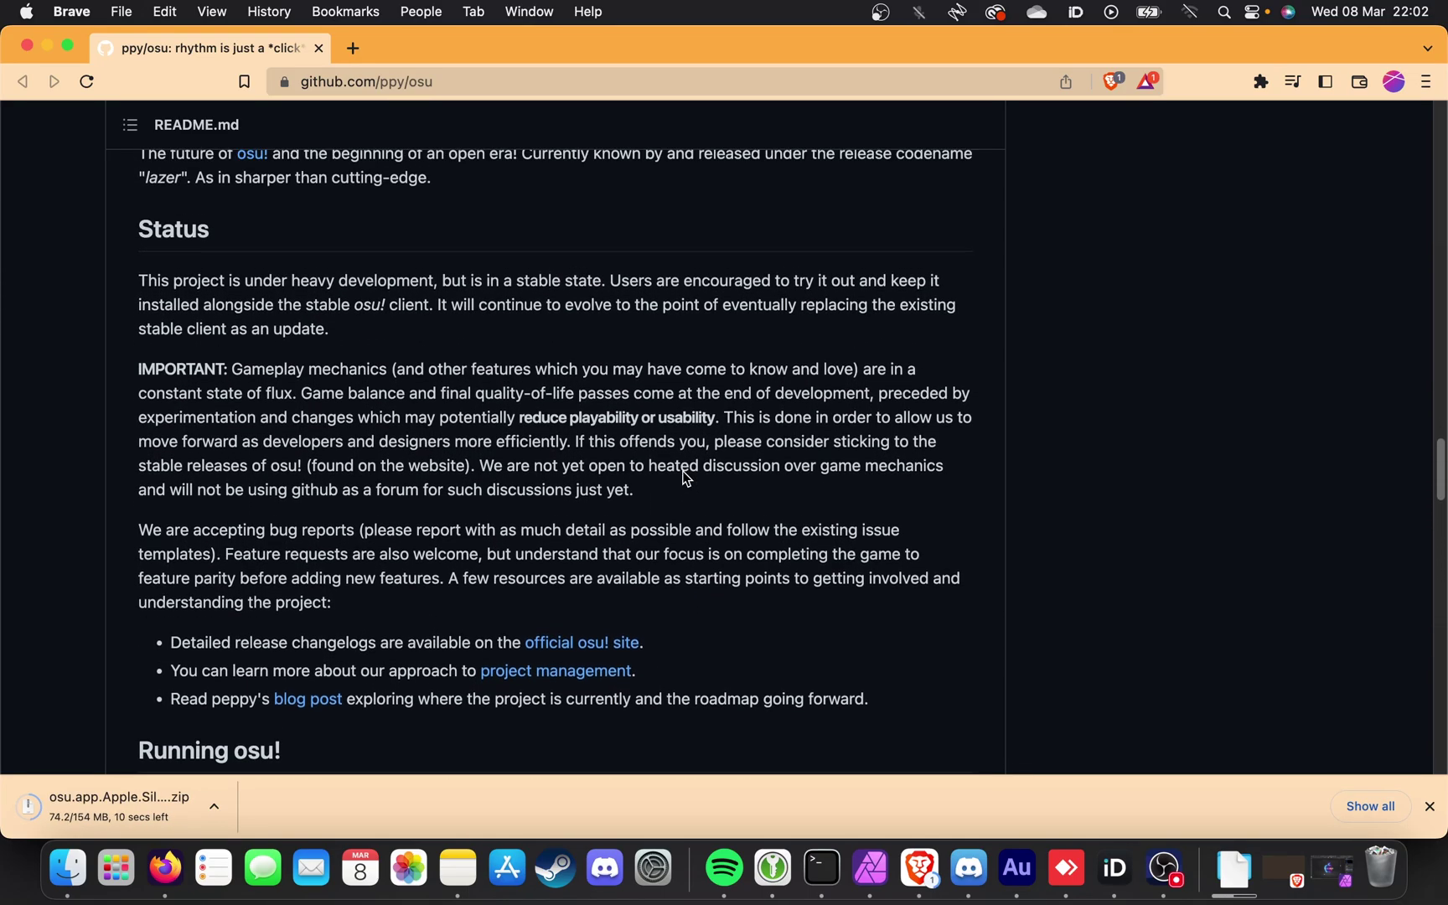
pyautogui.scroll(1, 685, 478)
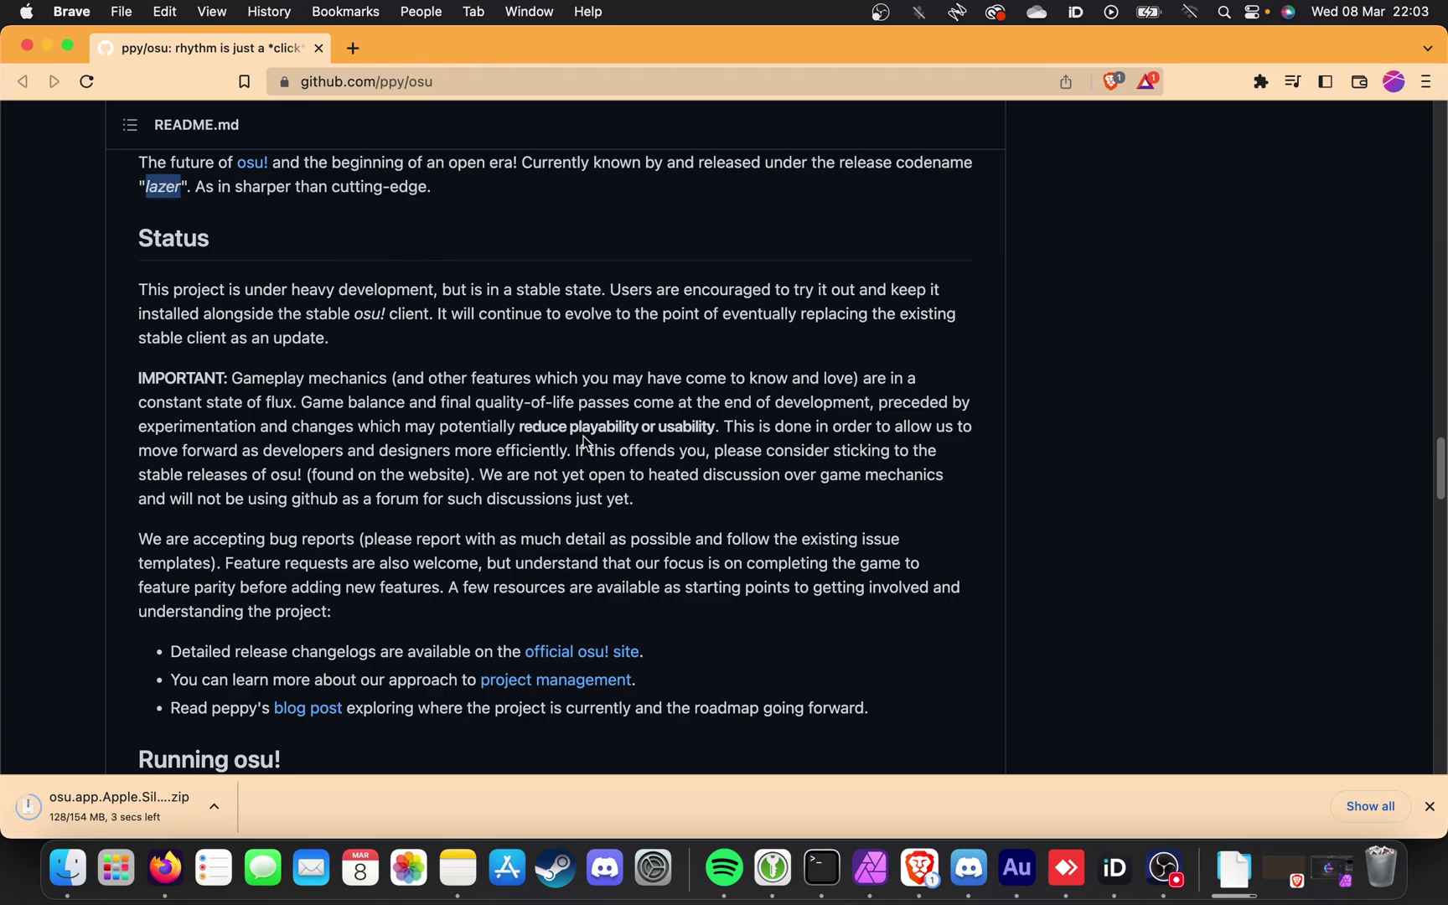
pyautogui.scroll(-2, 698, 456)
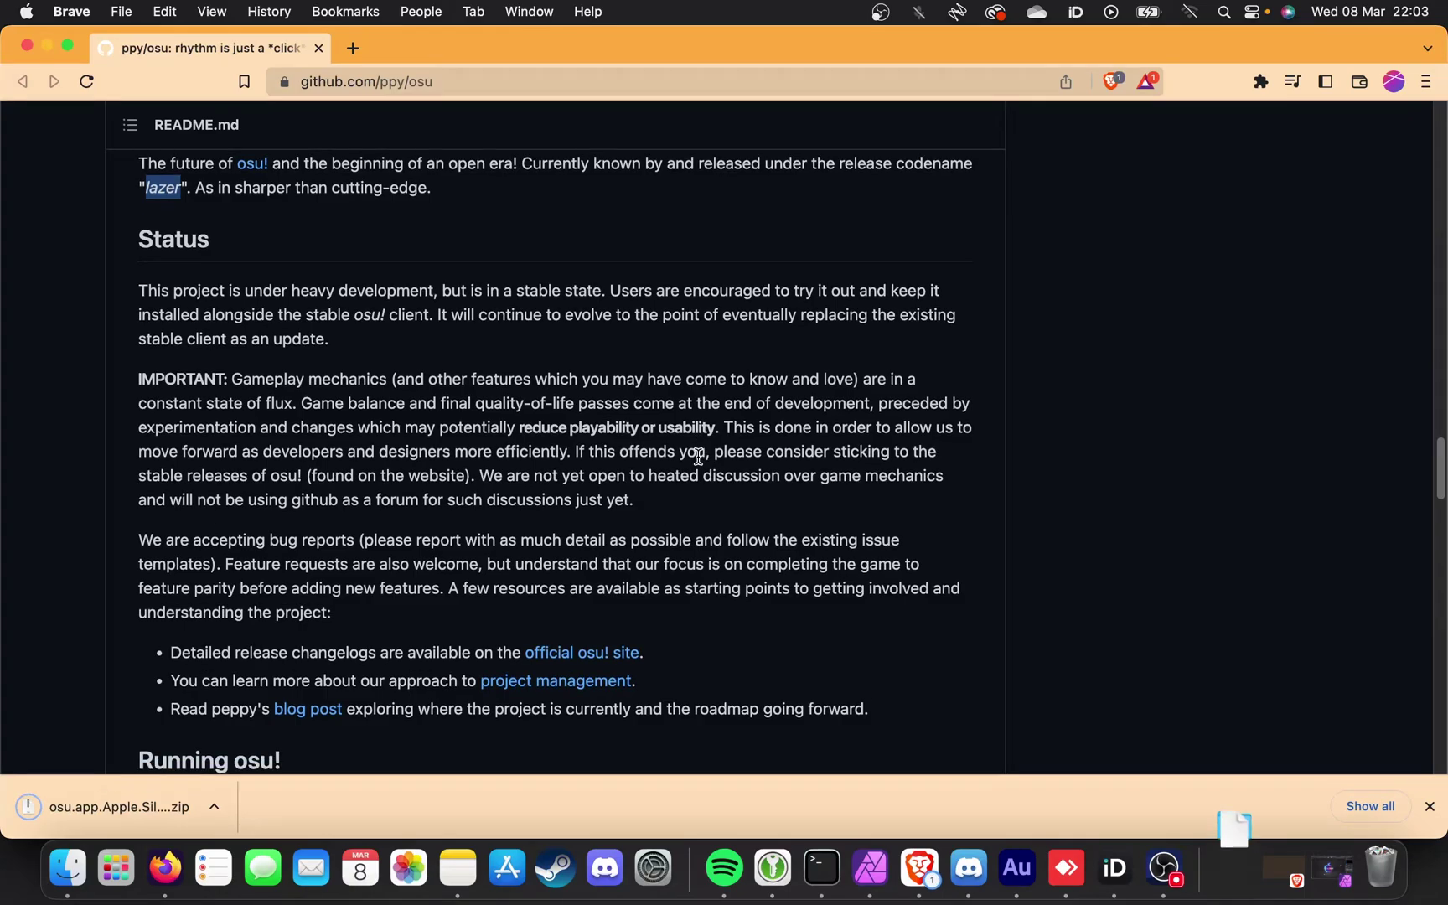
pyautogui.scroll(-10, 698, 456)
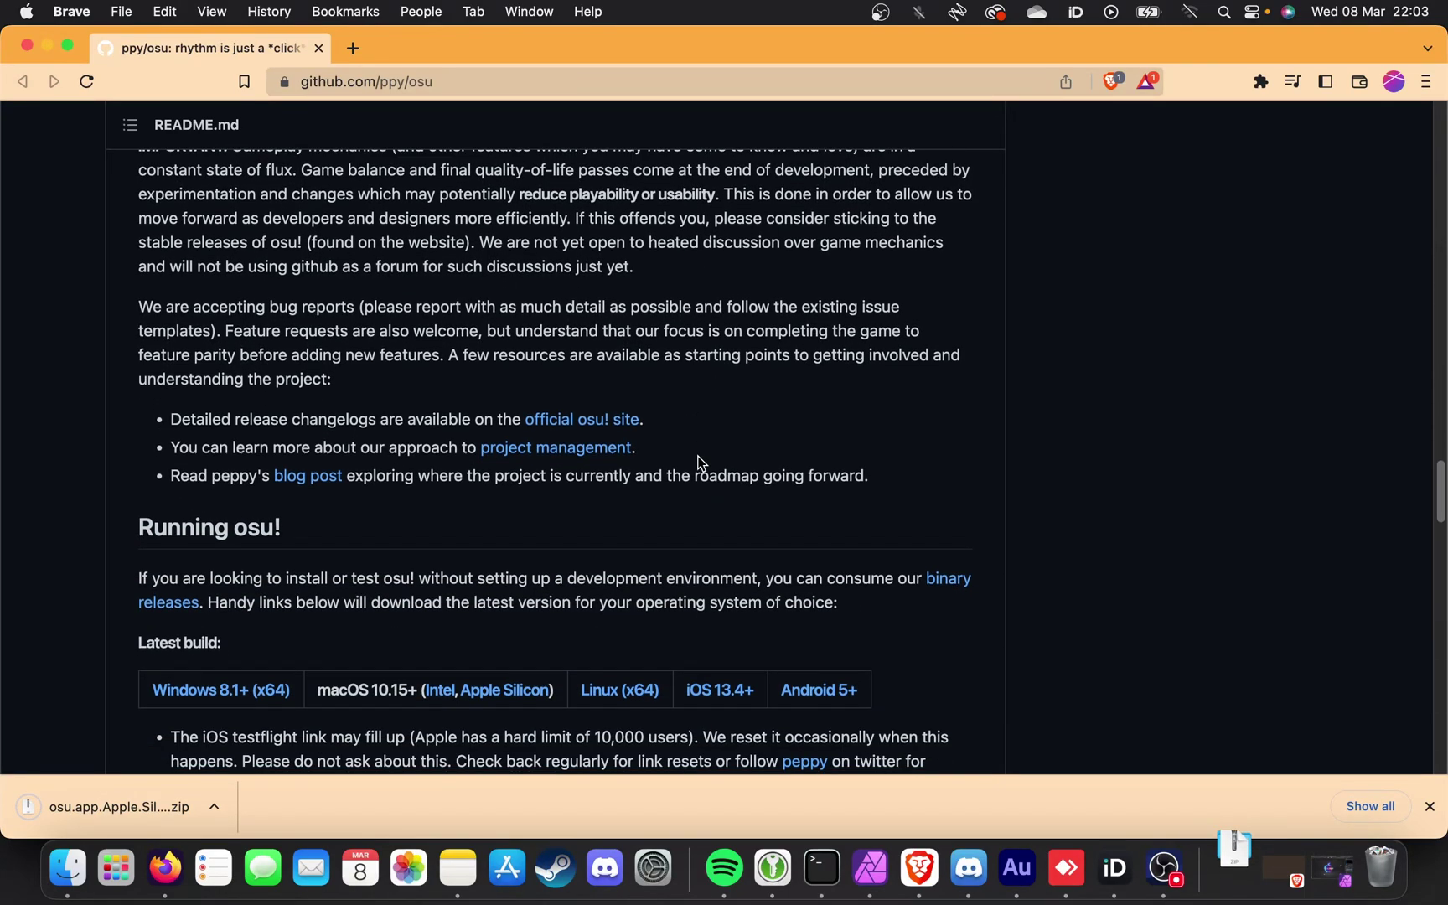
pyautogui.scroll(-2, 698, 461)
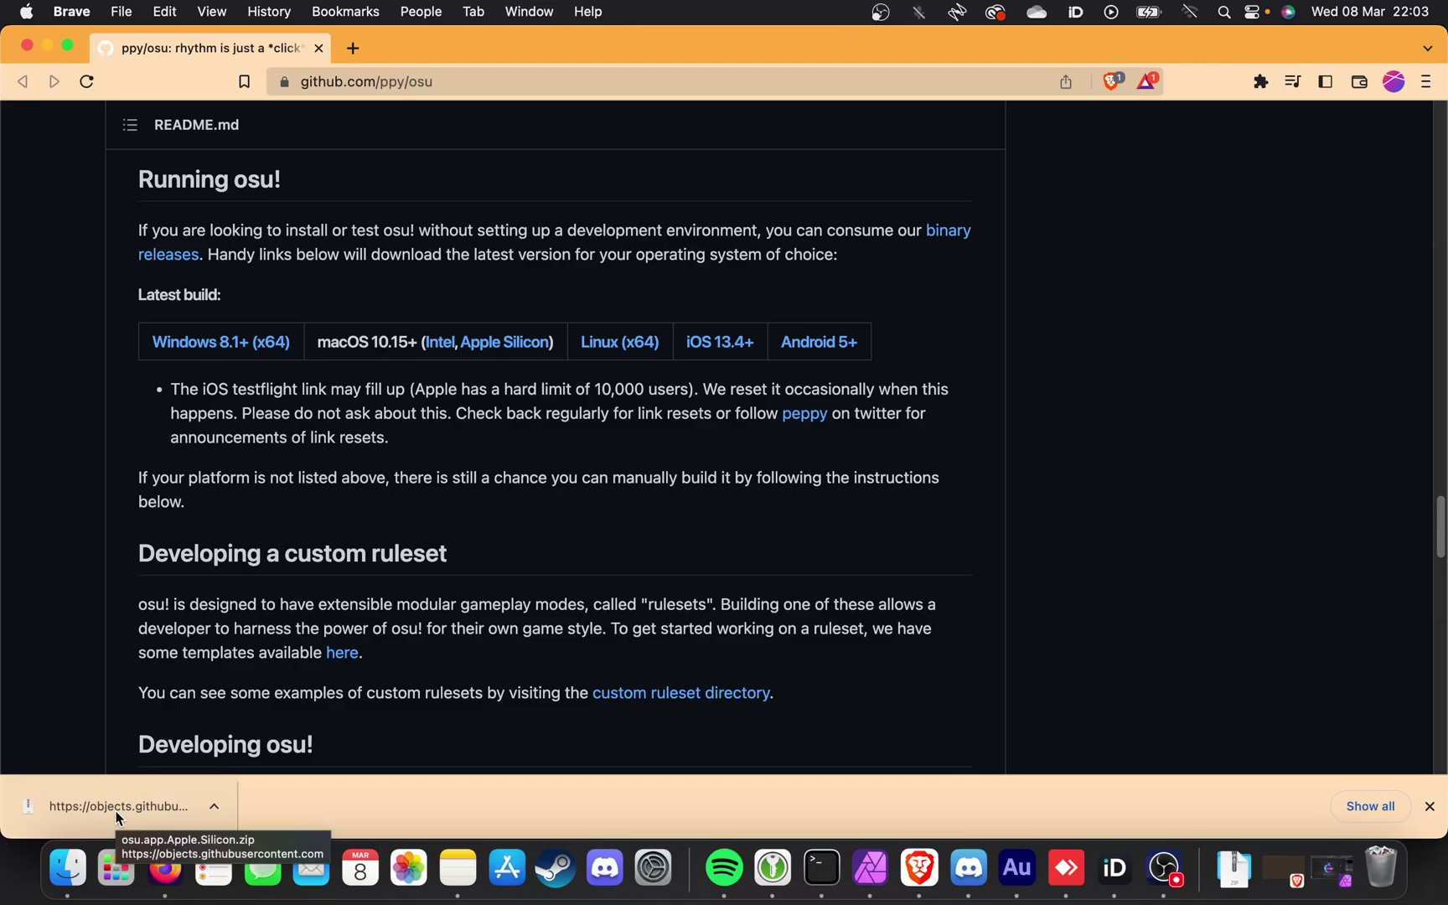
# - Reveal osu.app.Apple.Silicon.zip in Finder, unzip it, and launch the extracted osu! app
pyautogui.click(210, 806)
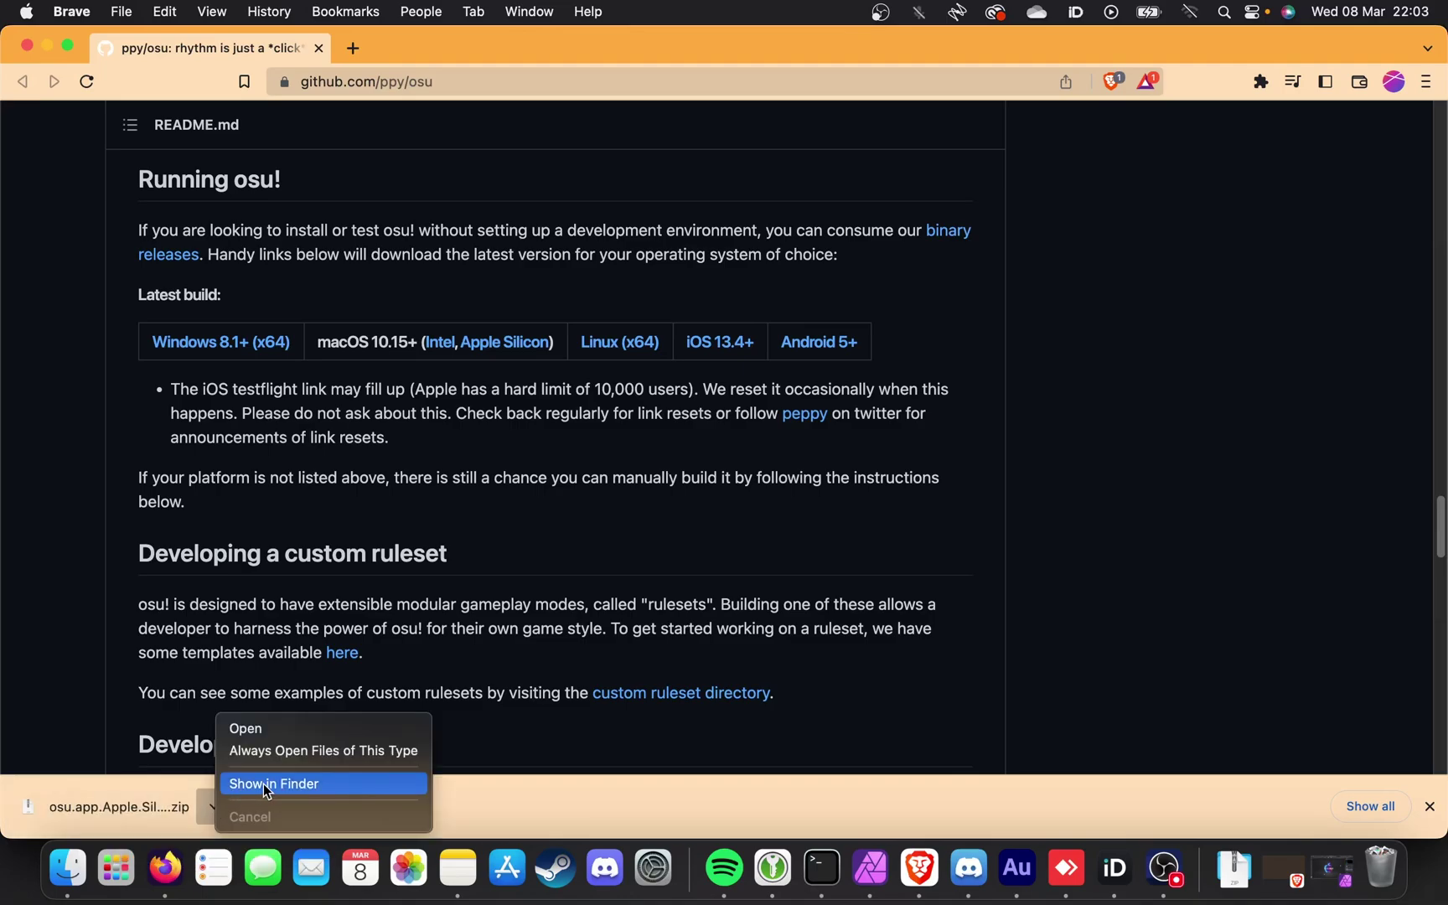
pyautogui.click(265, 784)
pyautogui.doubleClick(647, 282)
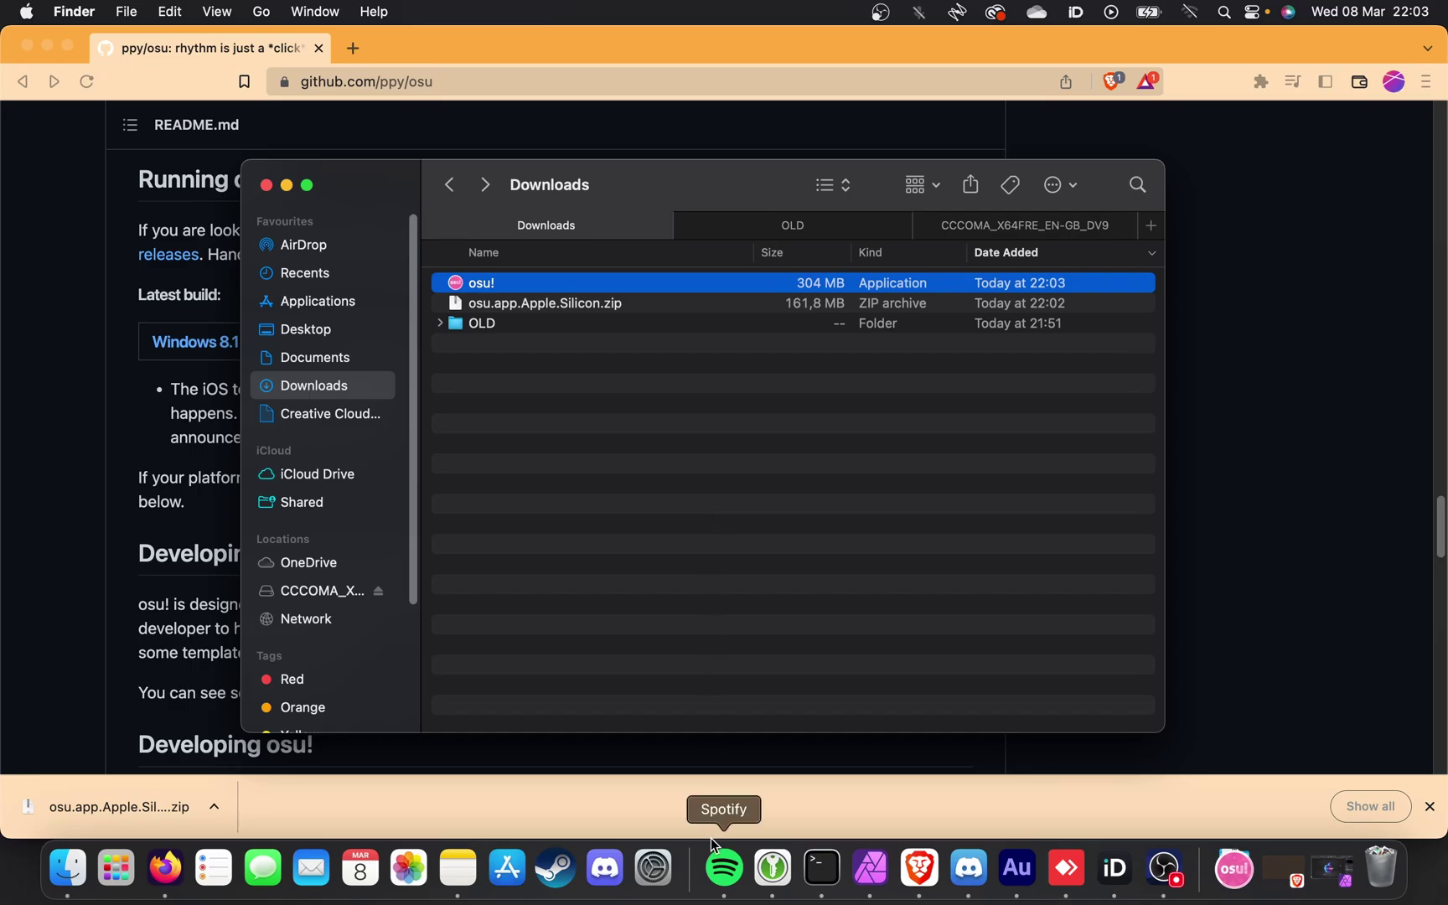
pyautogui.click(724, 867)
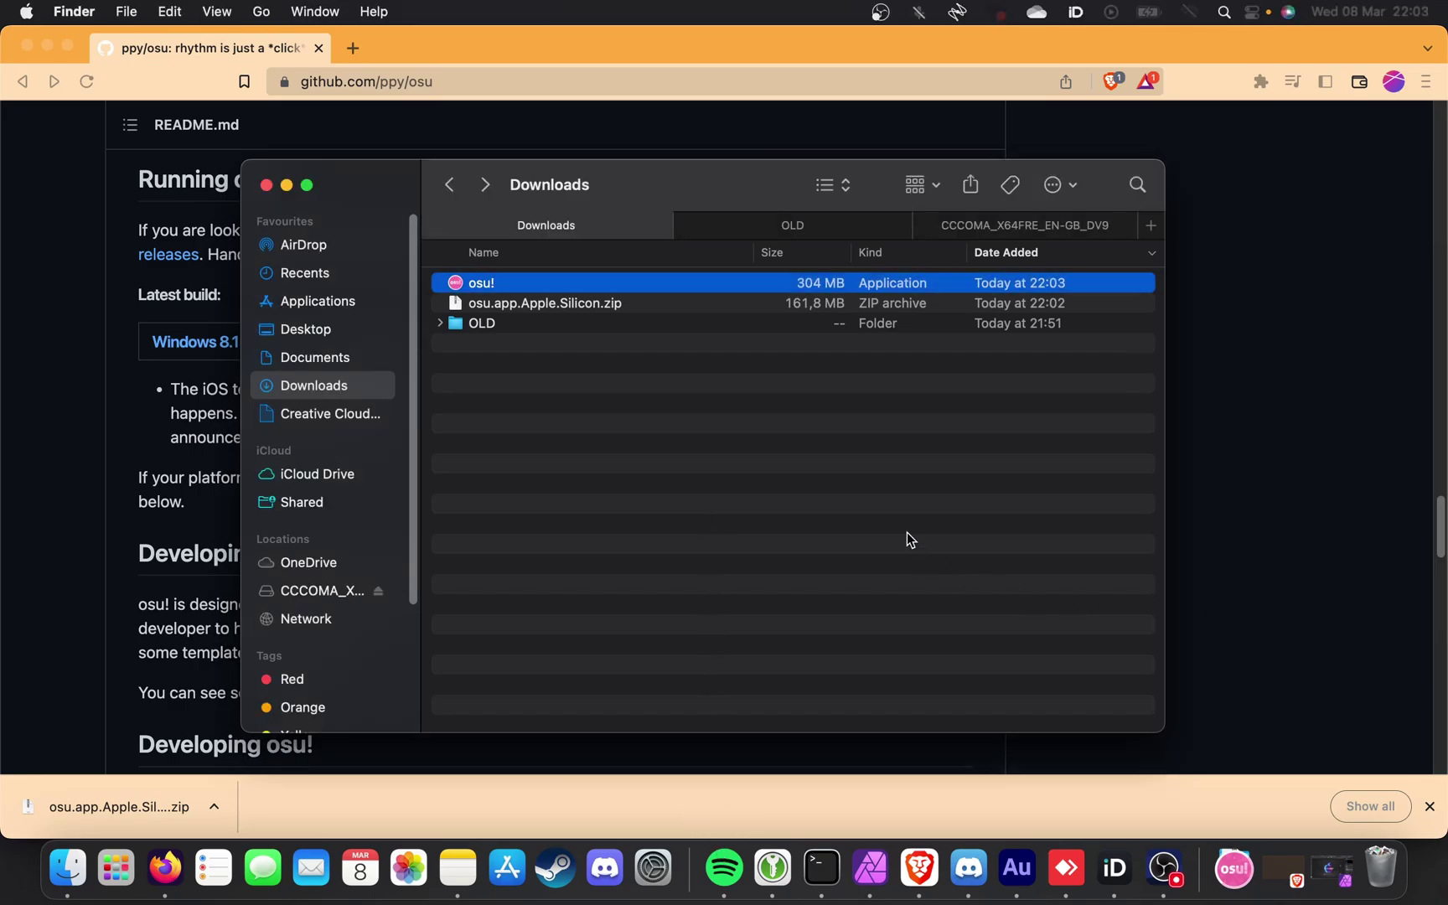
pyautogui.doubleClick(646, 286)
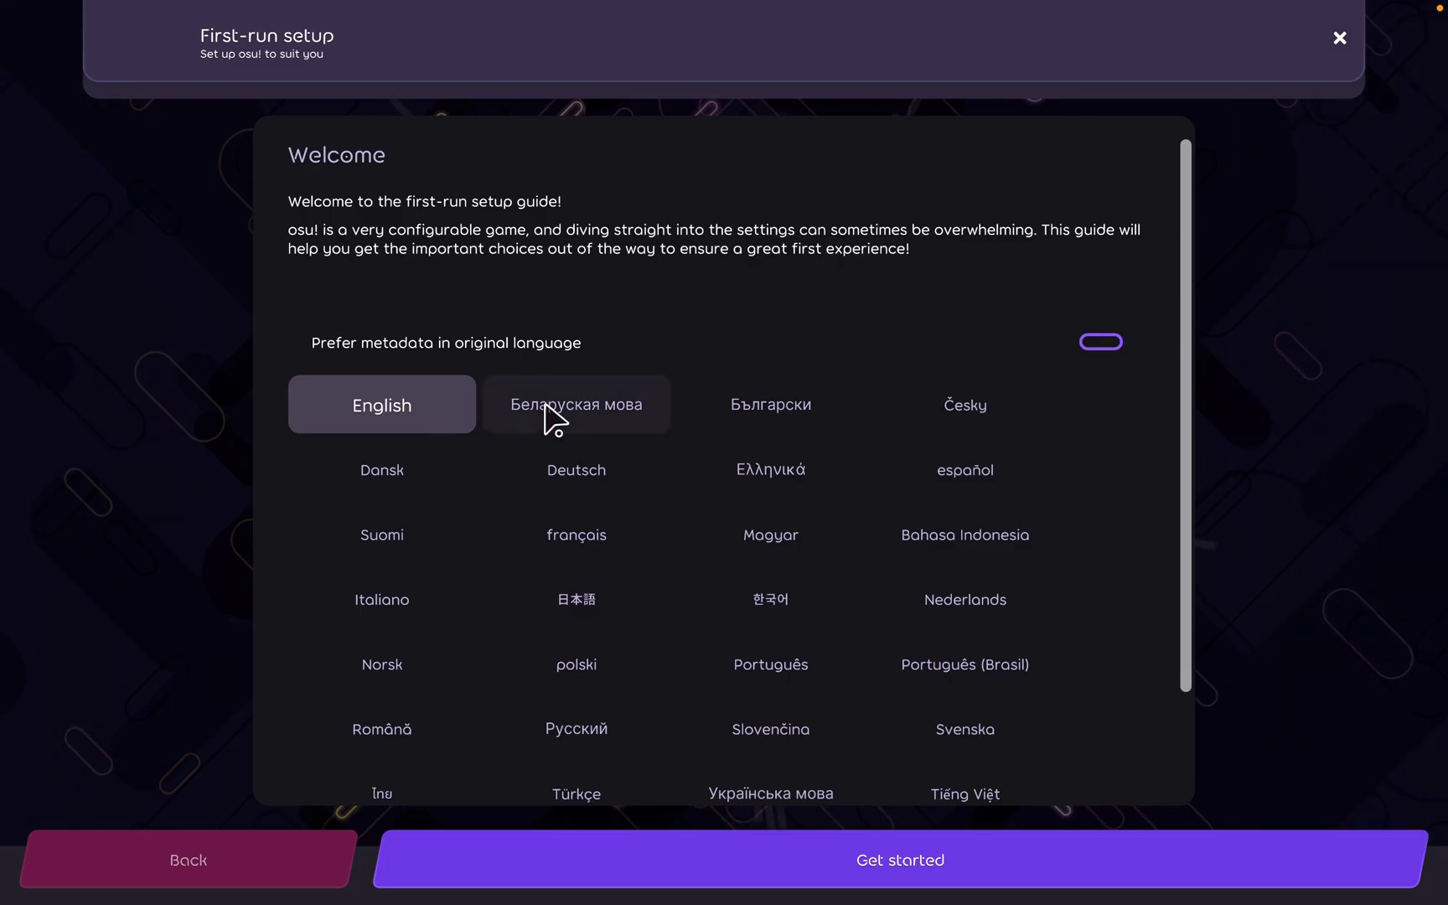
# - Begin setup in English at 1.00x UI scaling and download the osu! tutorial beatmap
pyautogui.scroll(-3, 553, 417)
pyautogui.click(779, 848)
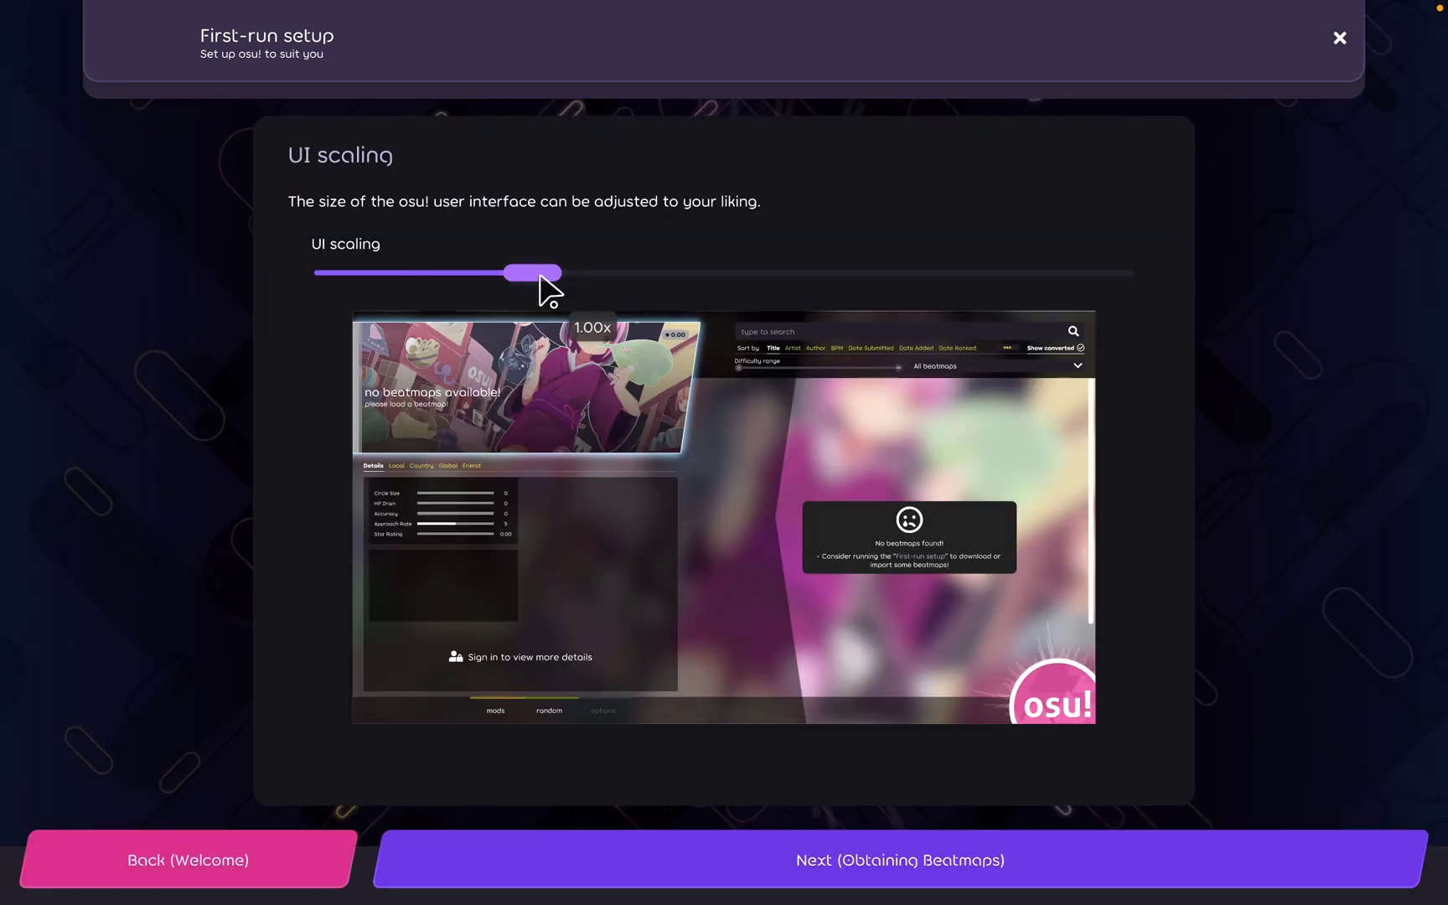
pyautogui.click(893, 863)
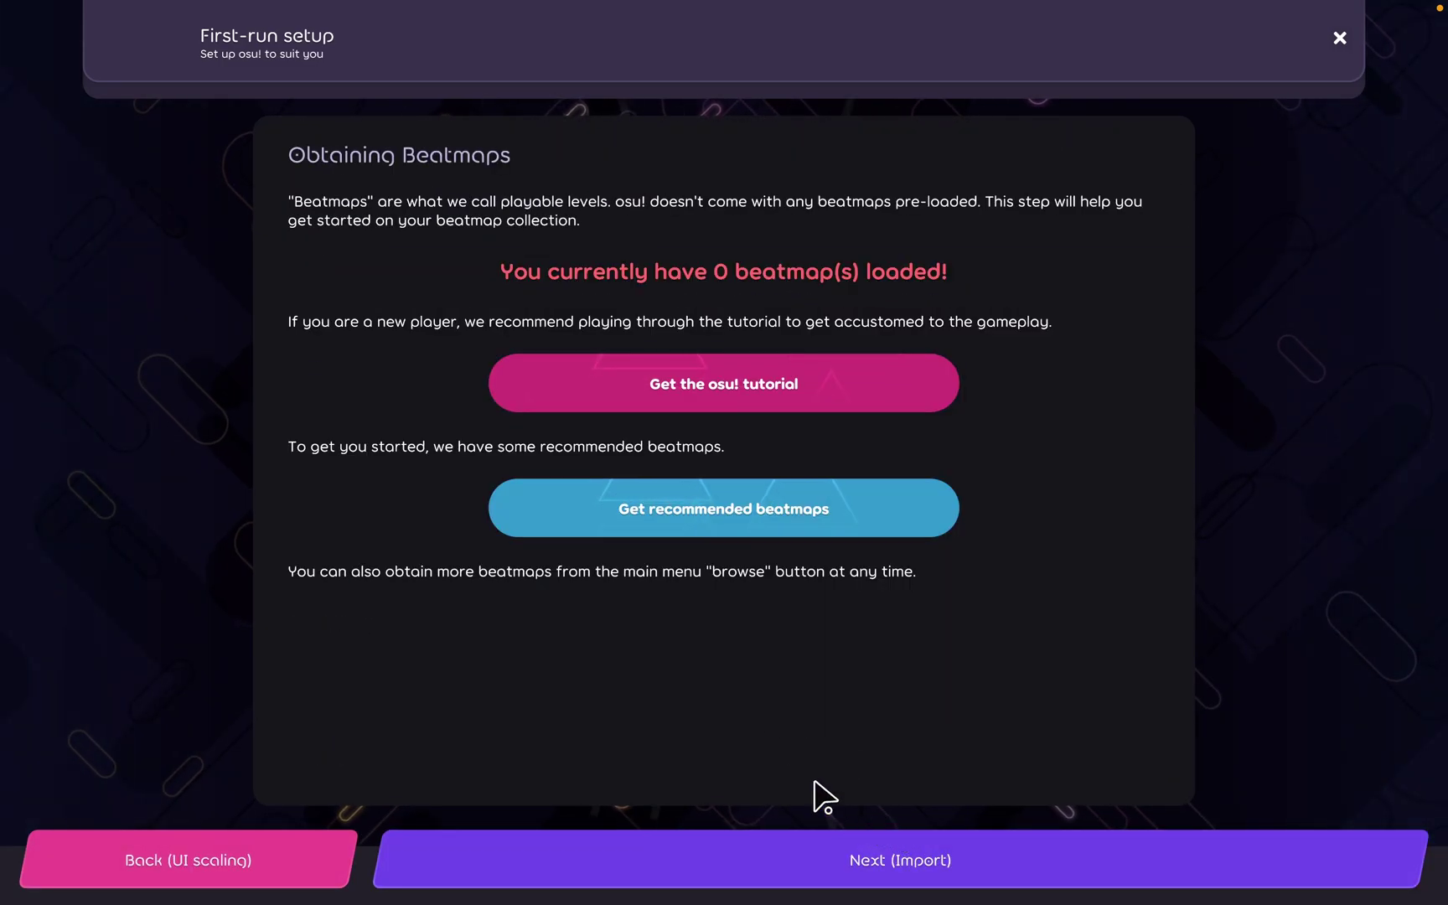
pyautogui.click(718, 403)
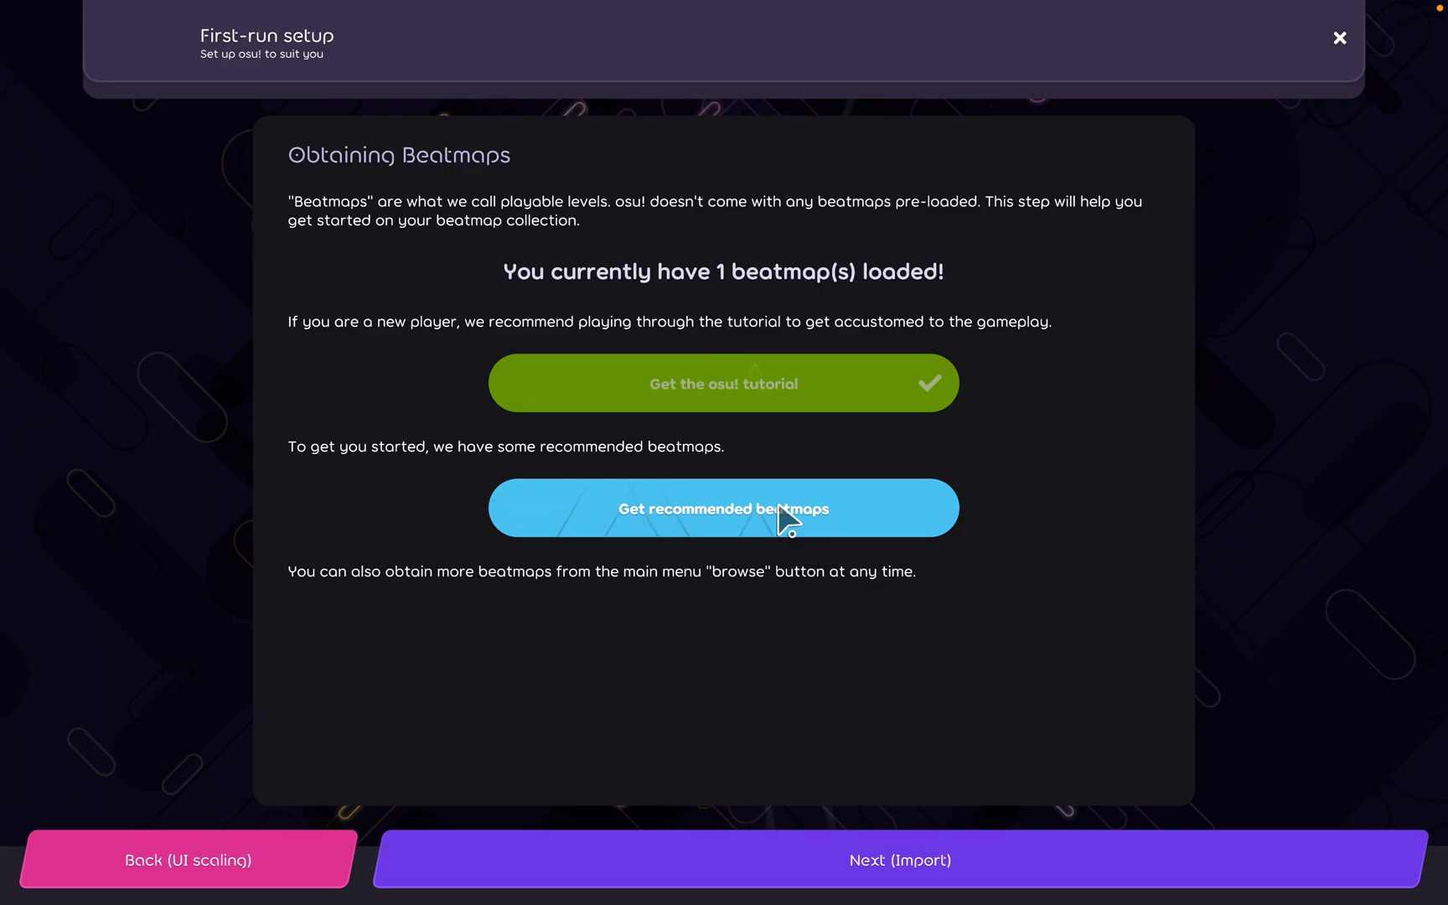
pyautogui.click(865, 863)
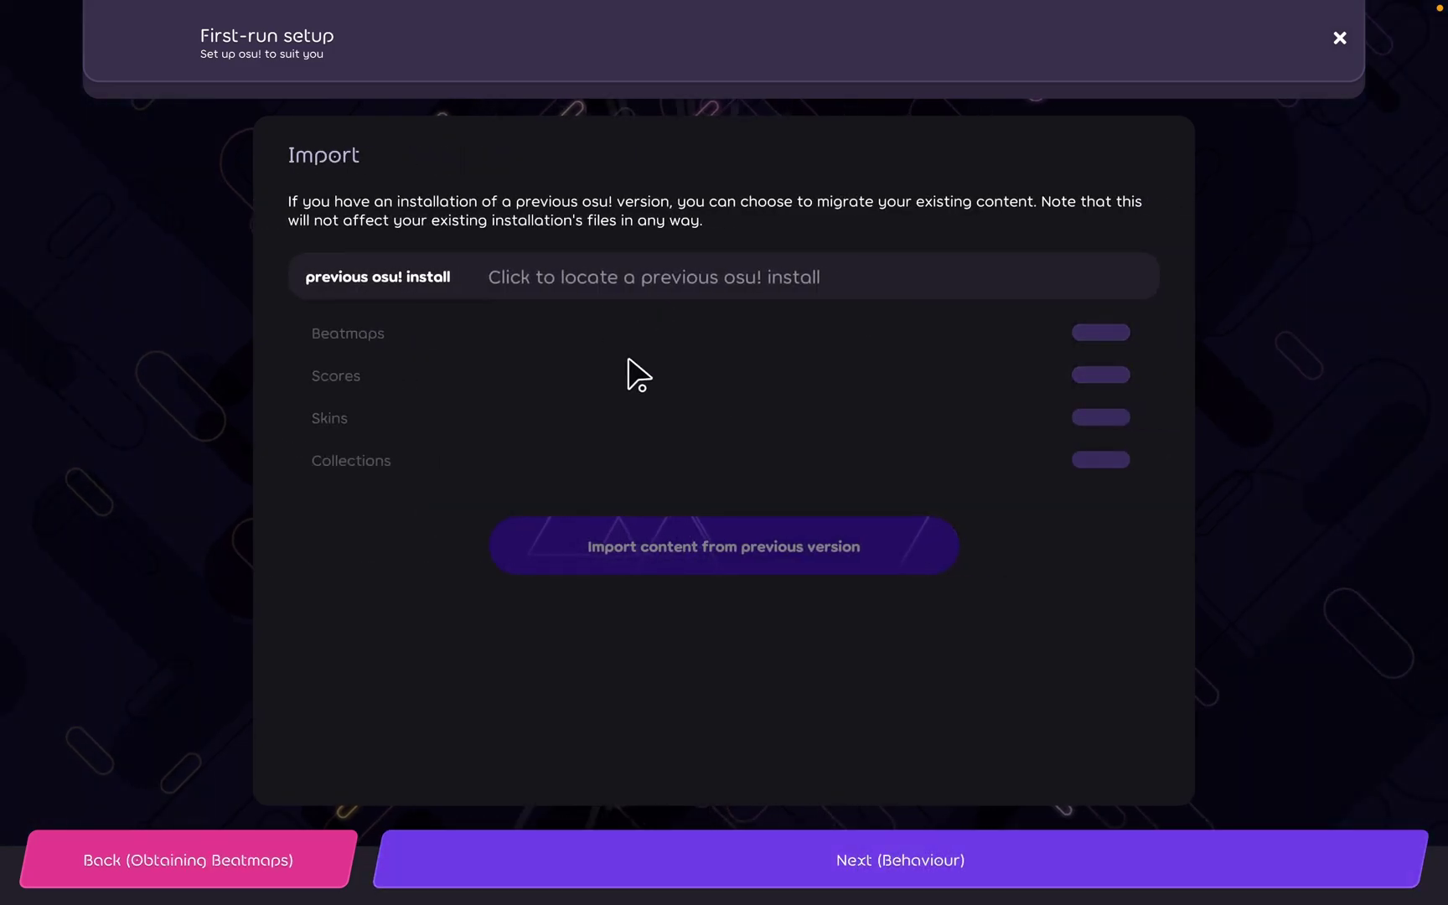
# - Skip importing, keep the New behaviour defaults over Classic, and finish setup
pyautogui.click(813, 884)
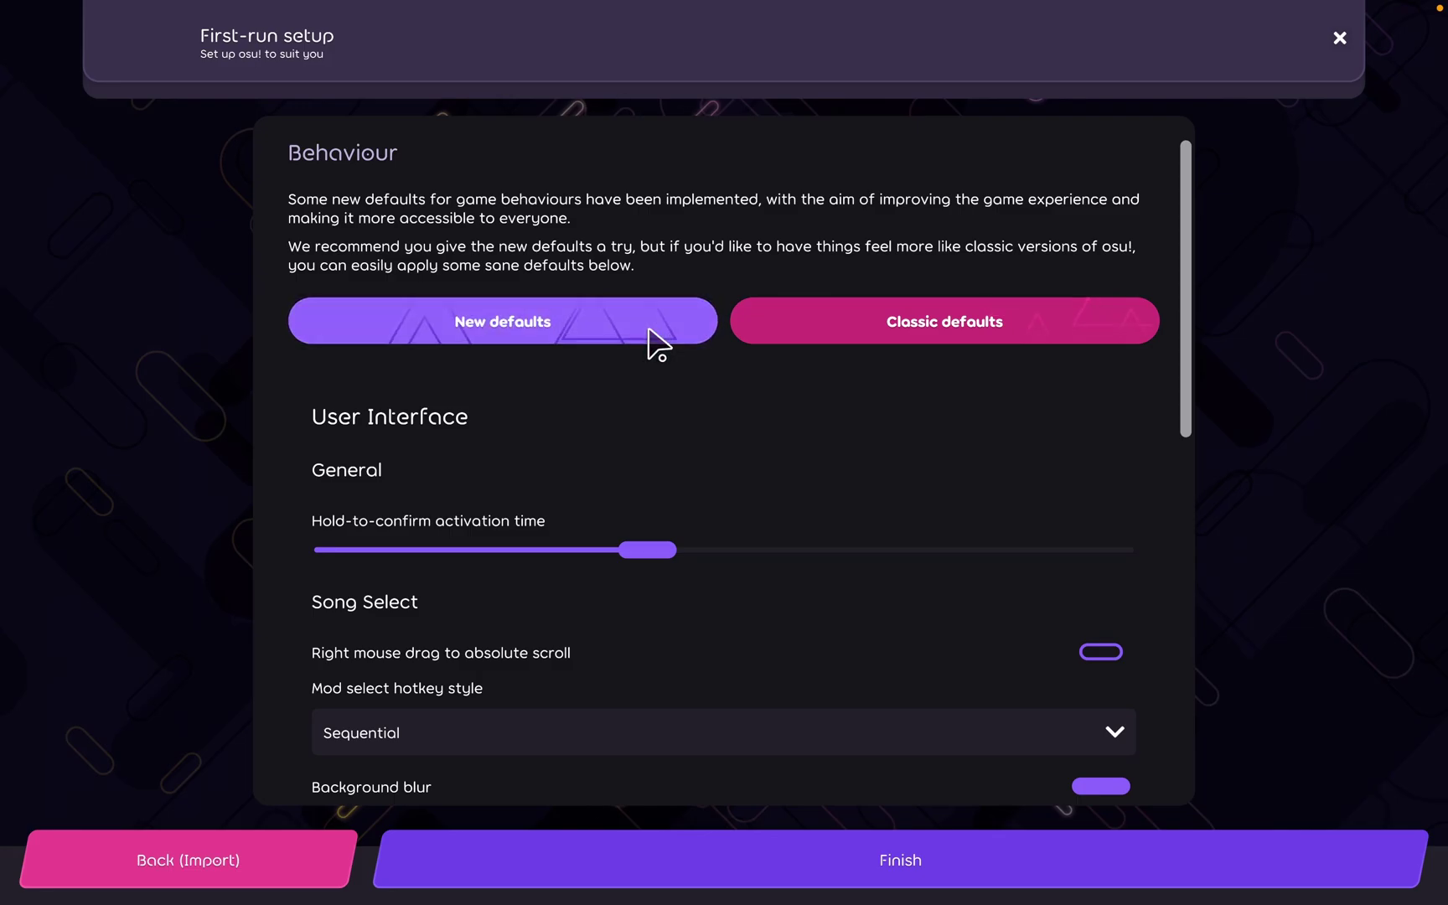
pyautogui.click(802, 344)
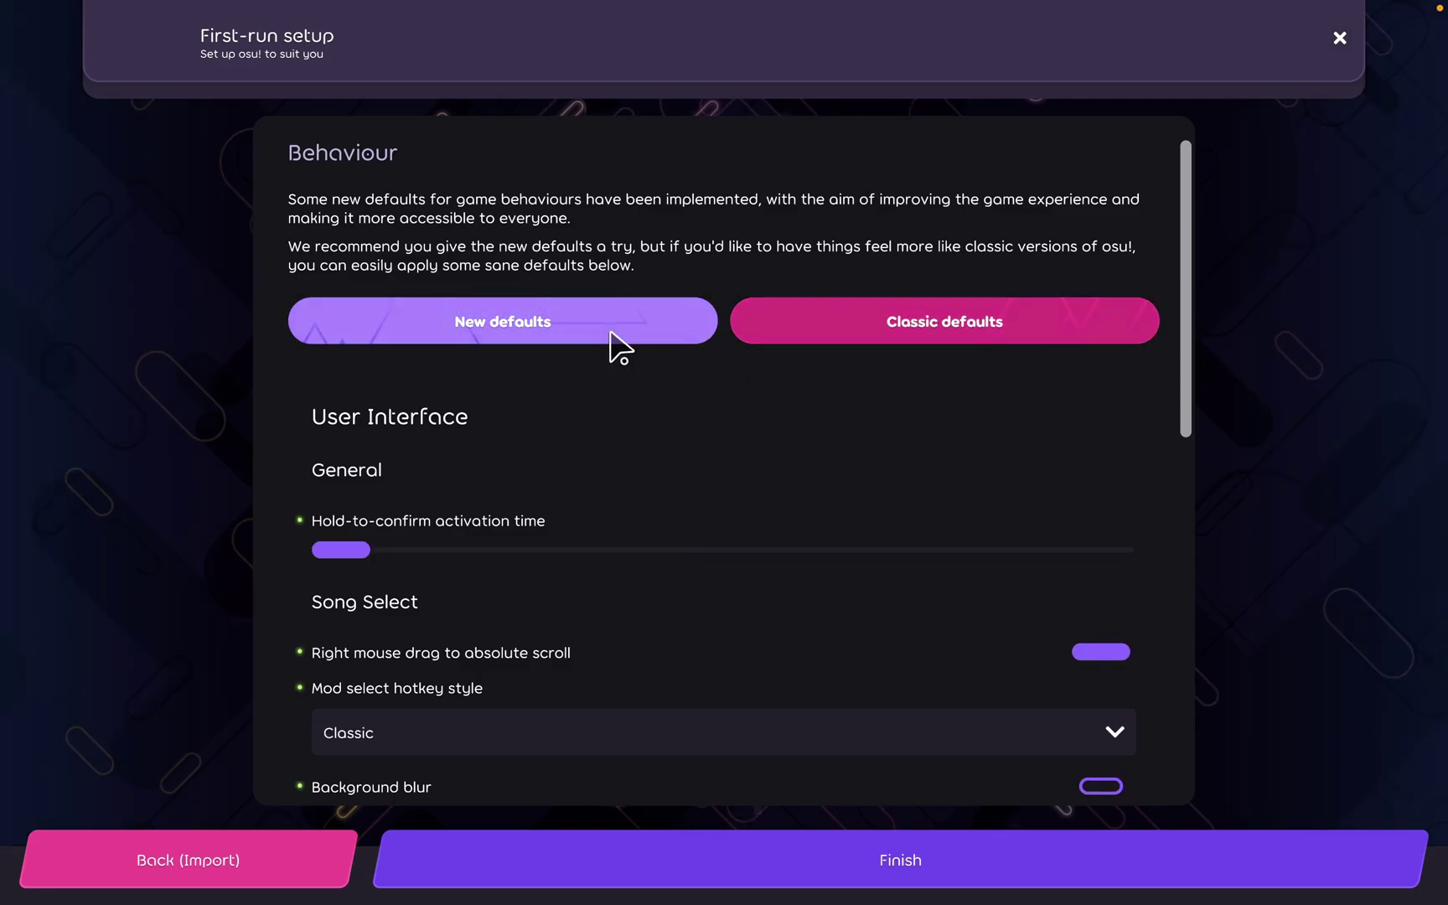
pyautogui.click(609, 331)
pyautogui.scroll(-10, 648, 459)
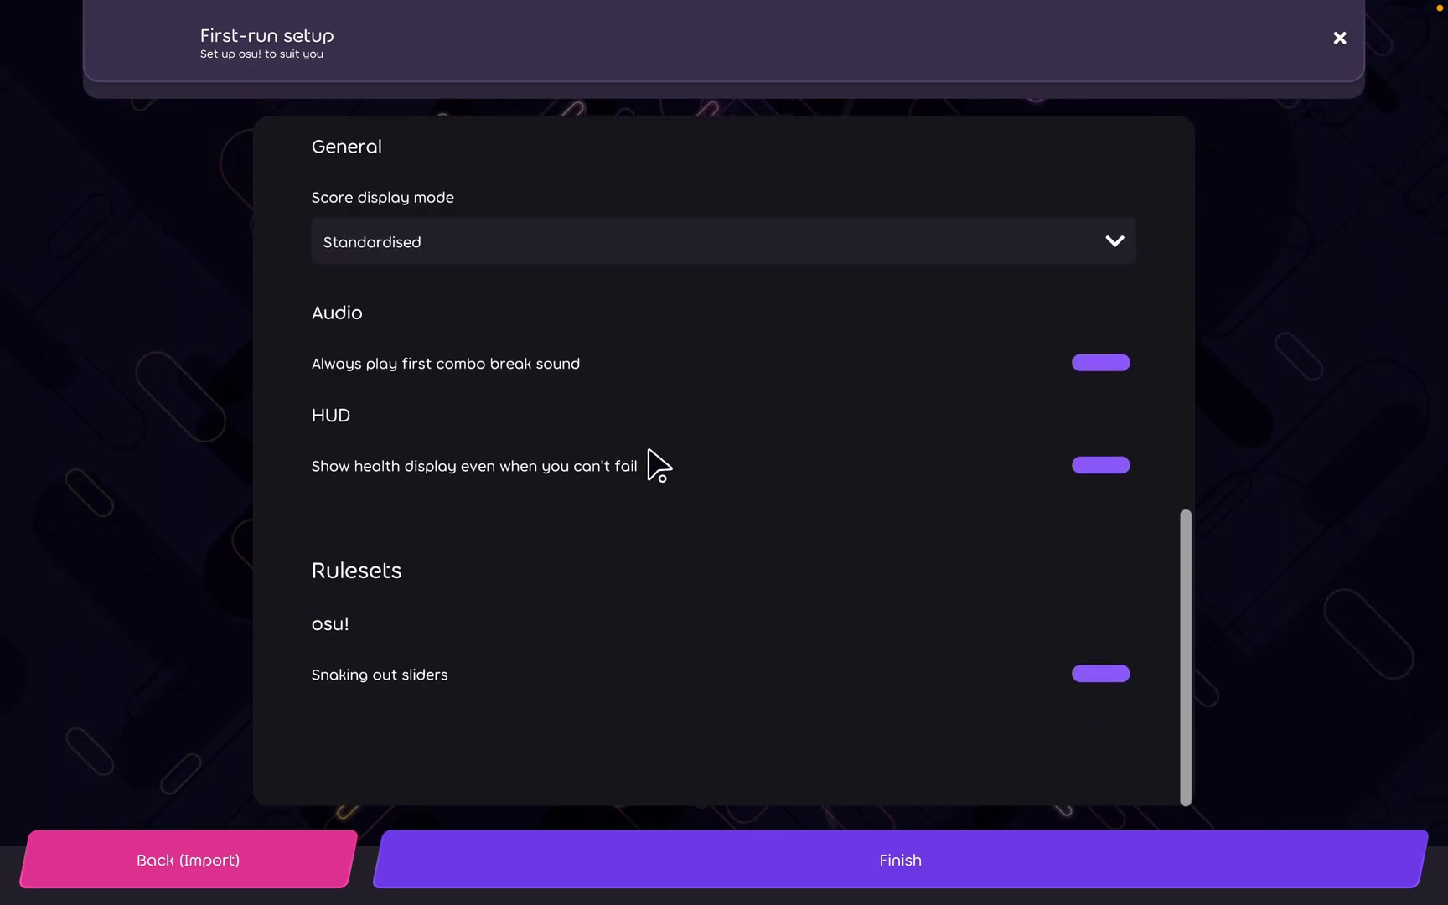
pyautogui.click(866, 849)
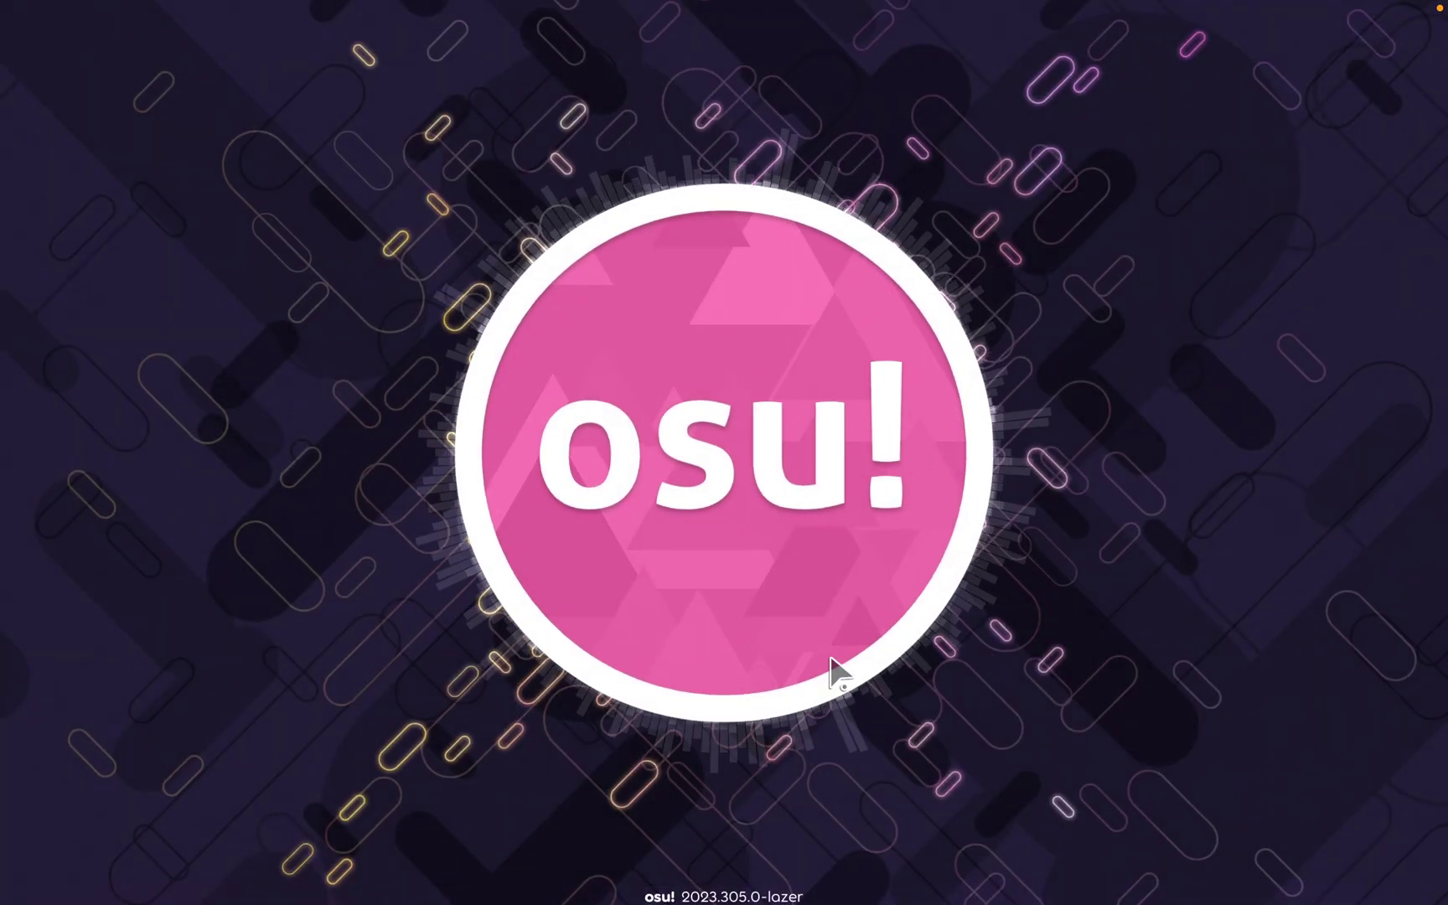
# - Dismiss the sign-in panel and start the tutorial beatmap from solo song selection
pyautogui.click(828, 618)
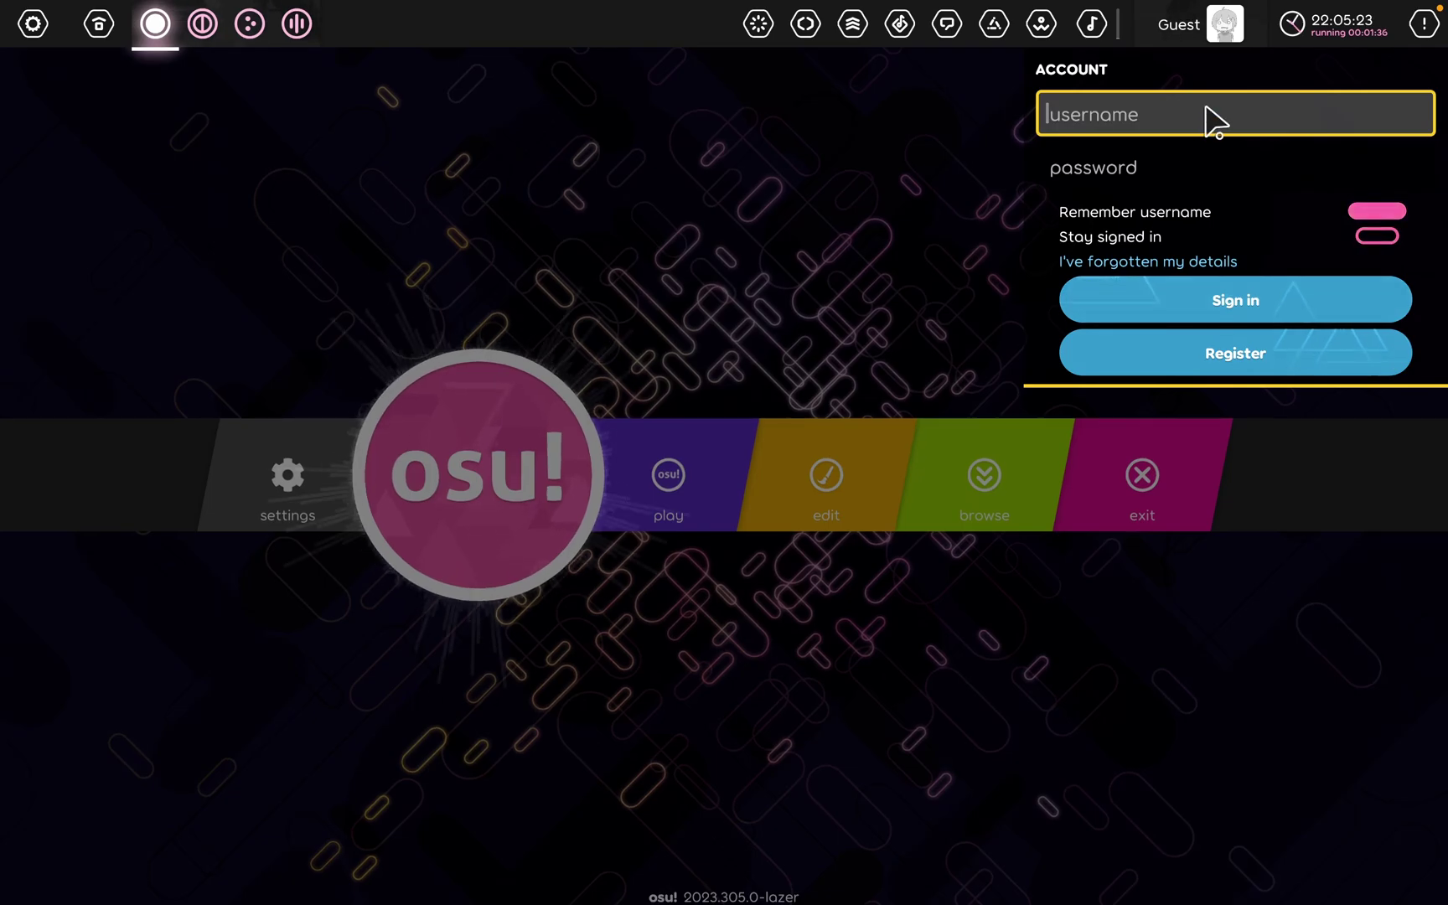
pyautogui.click(802, 242)
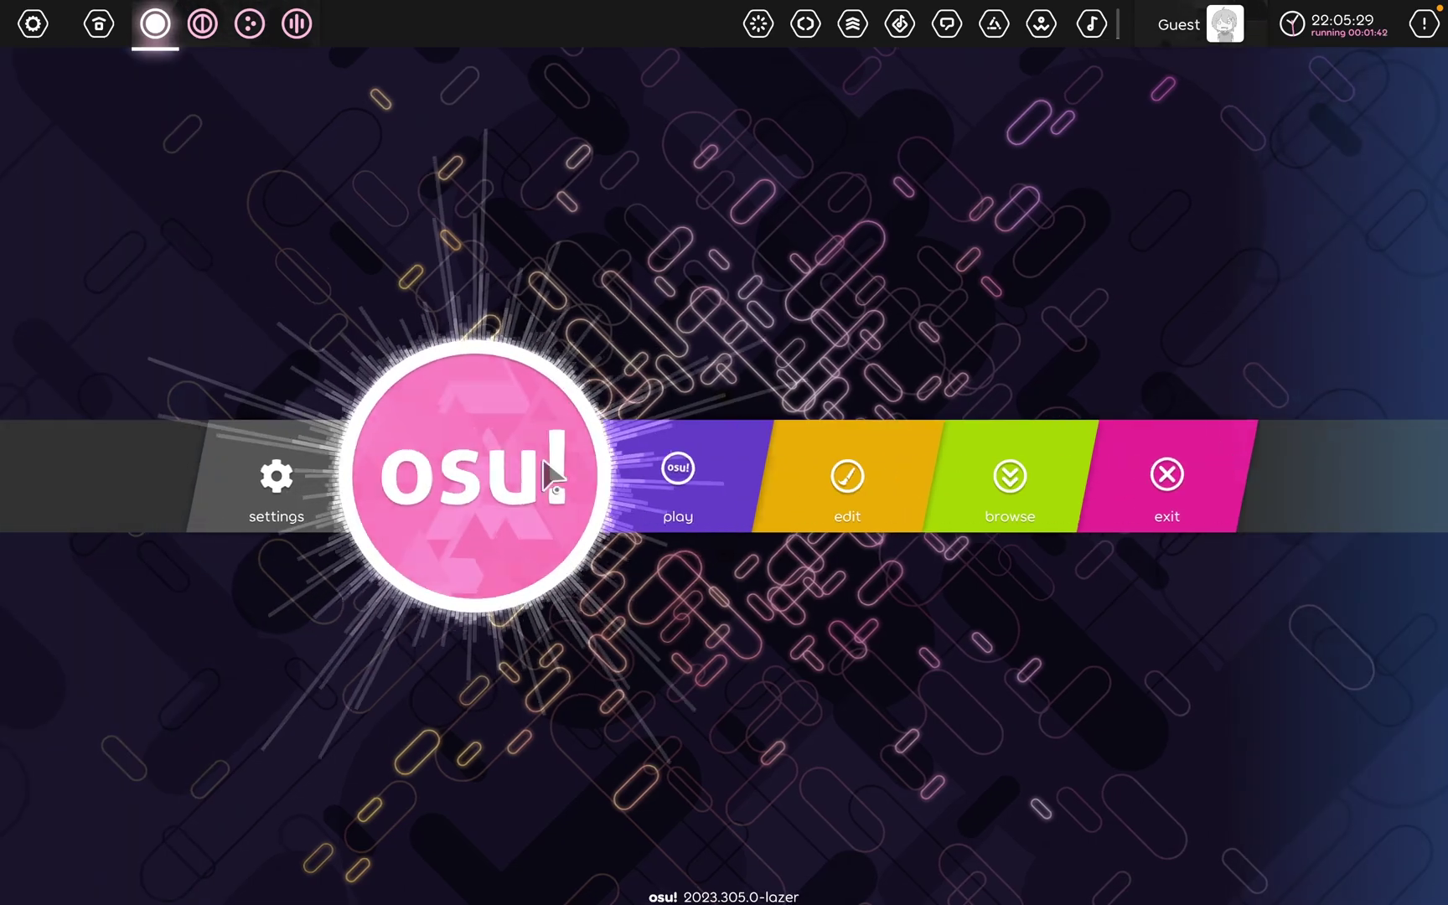
pyautogui.click(570, 476)
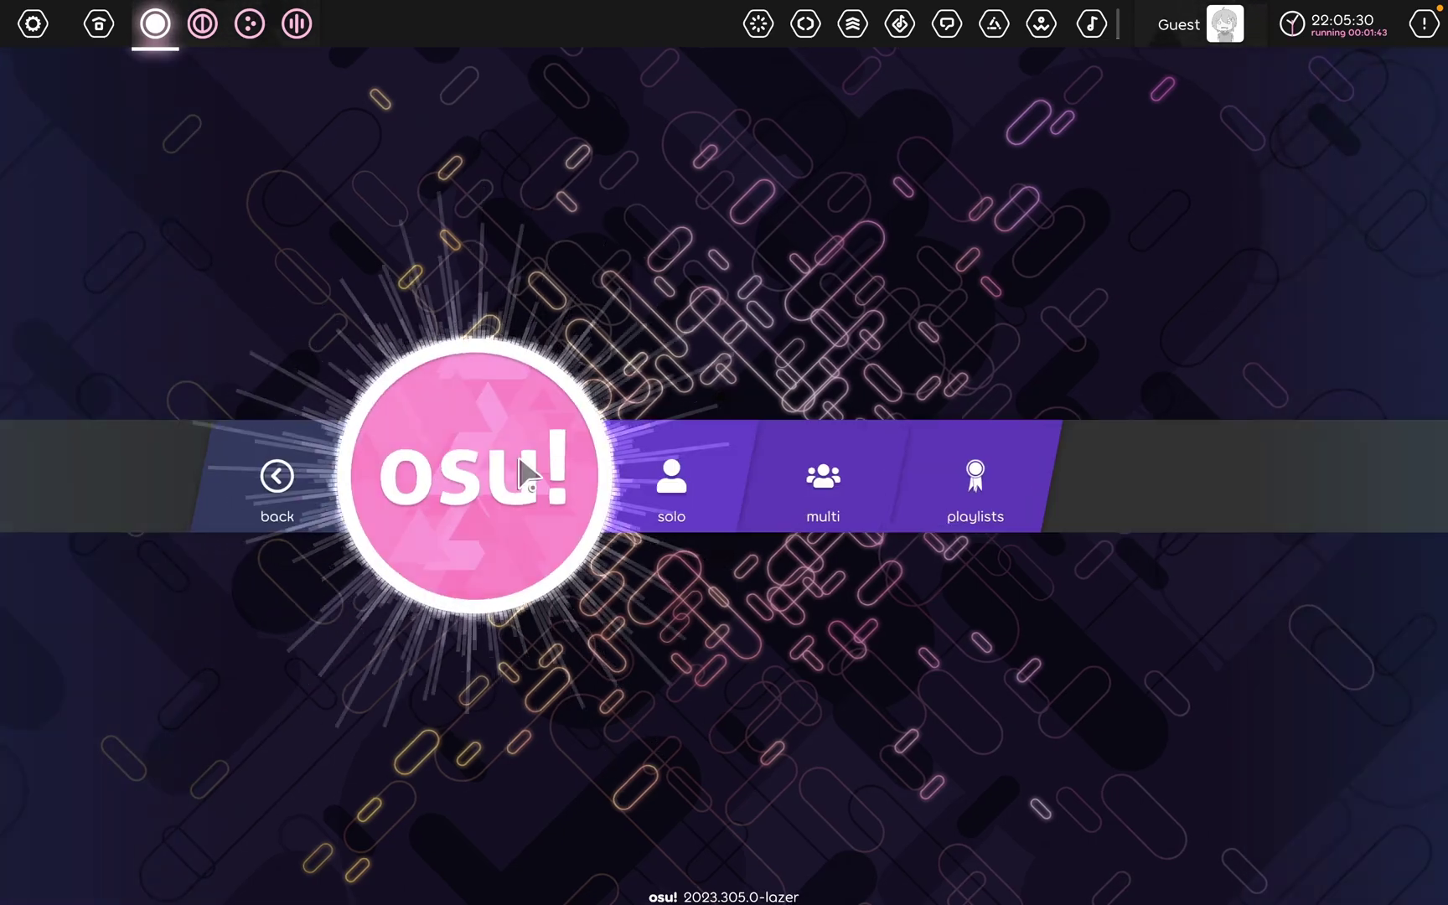
pyautogui.click(679, 482)
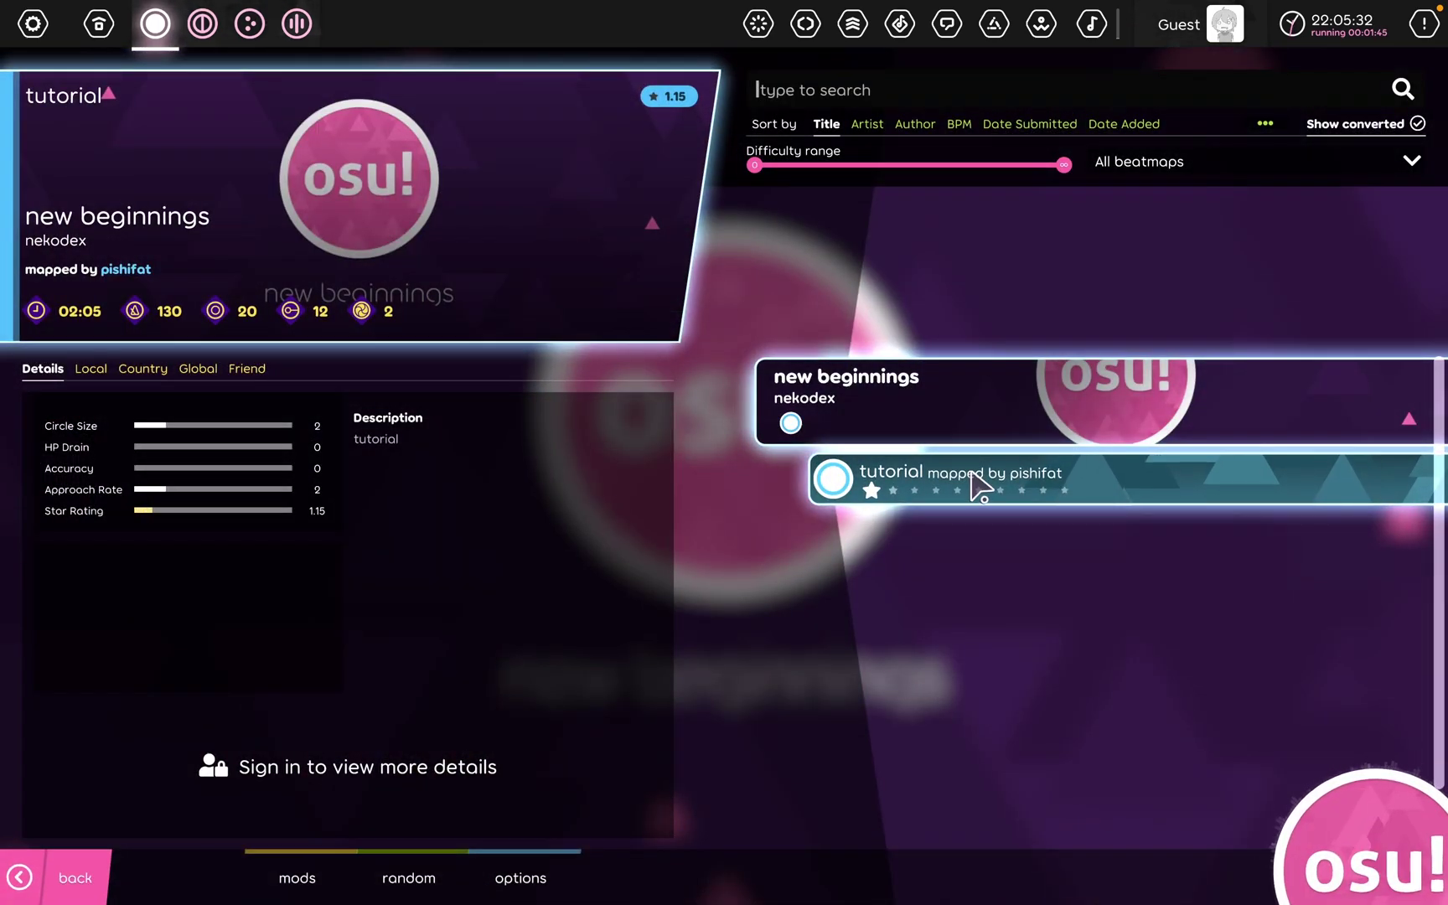
pyautogui.click(977, 485)
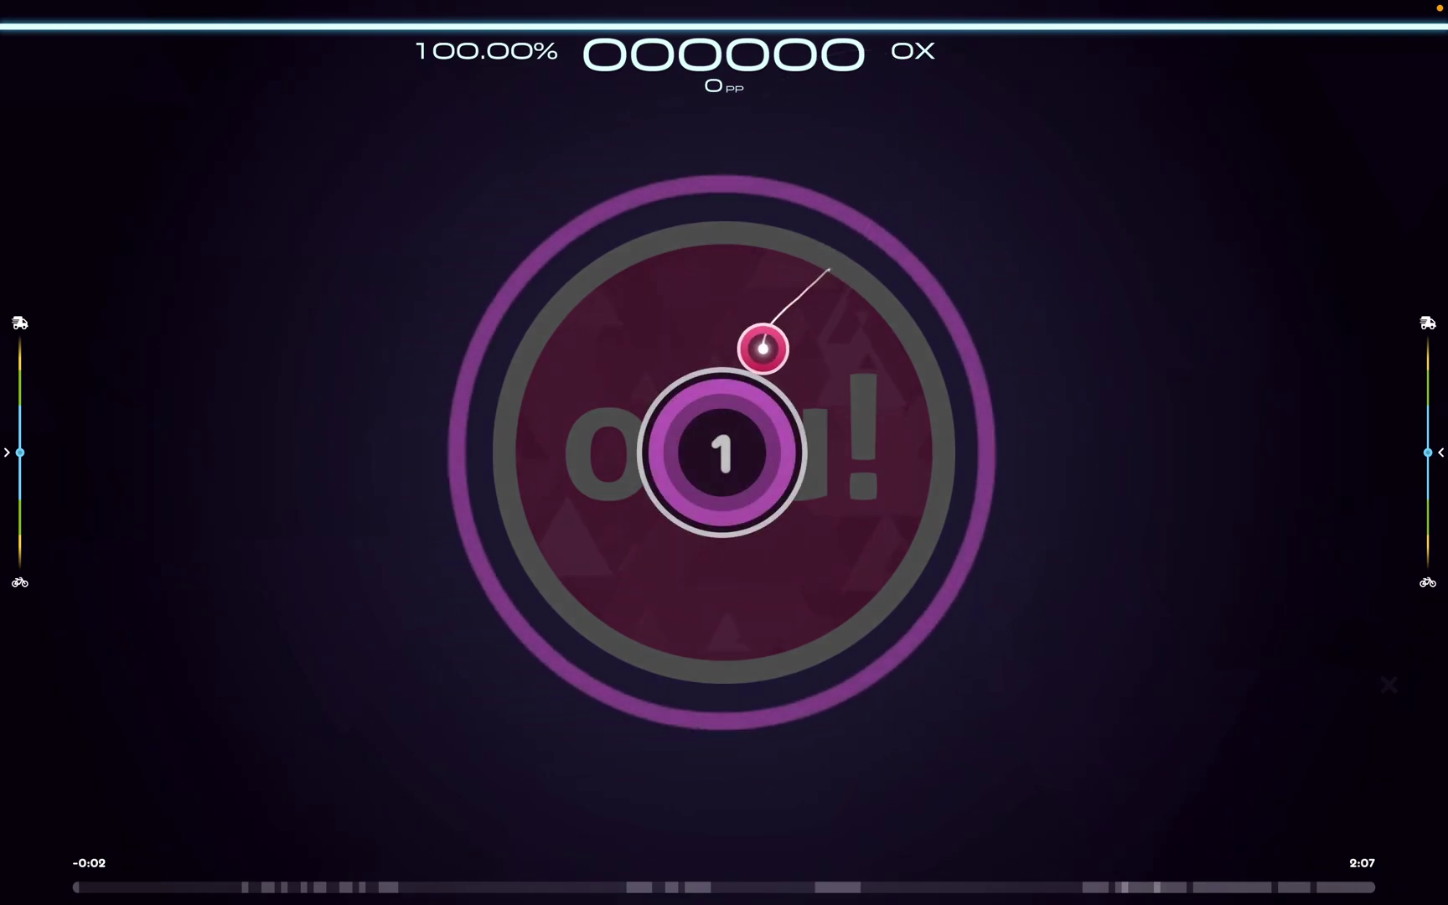
# - Hit the first circle, then pause, quit the tutorial, and exit osu! (lazer)
pyautogui.click(736, 461)
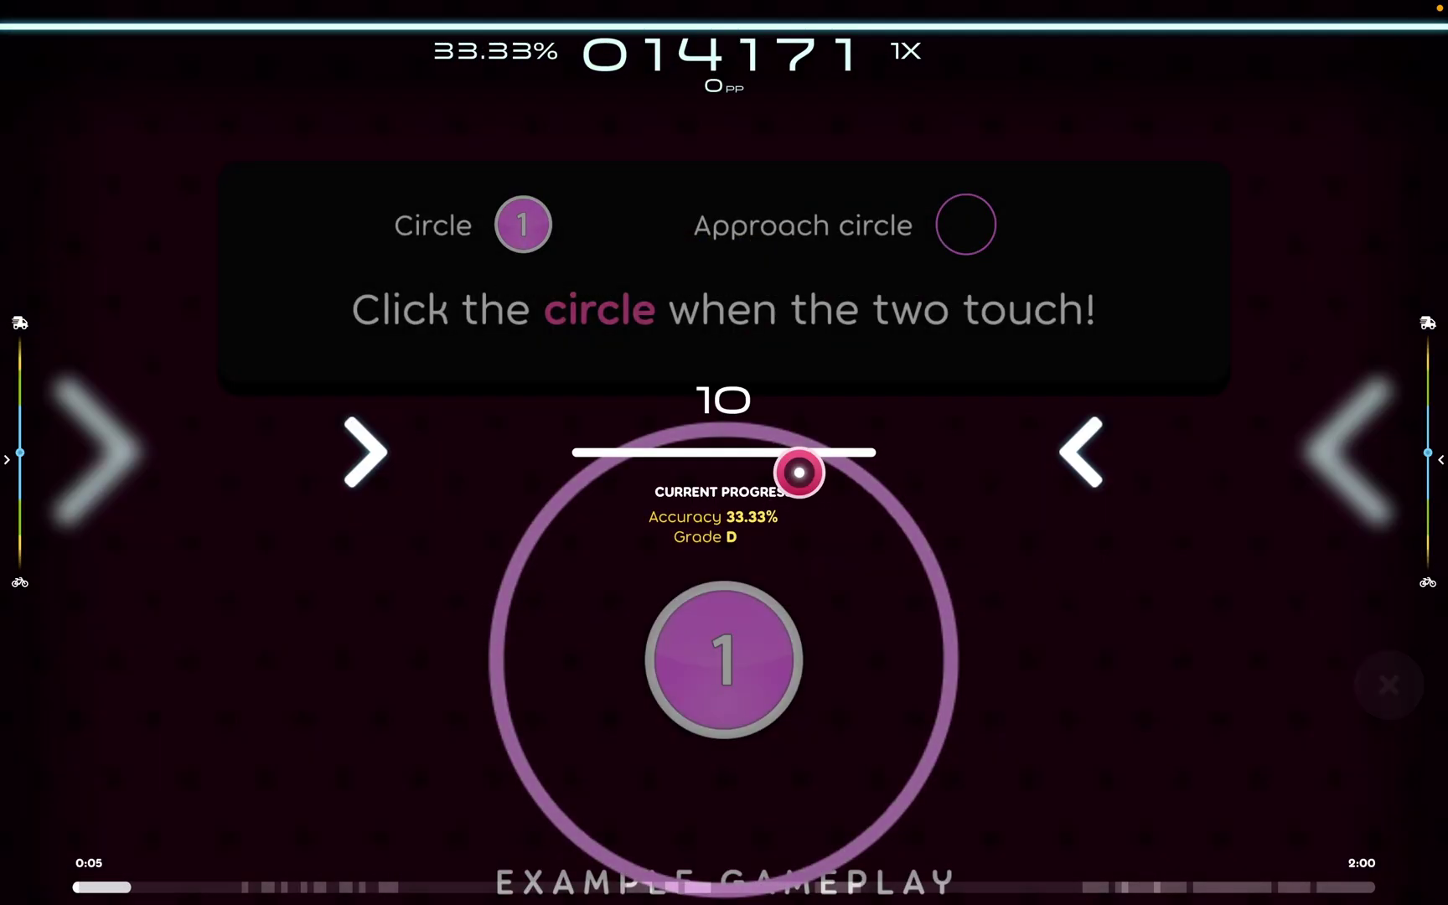
pyautogui.press('Escape')
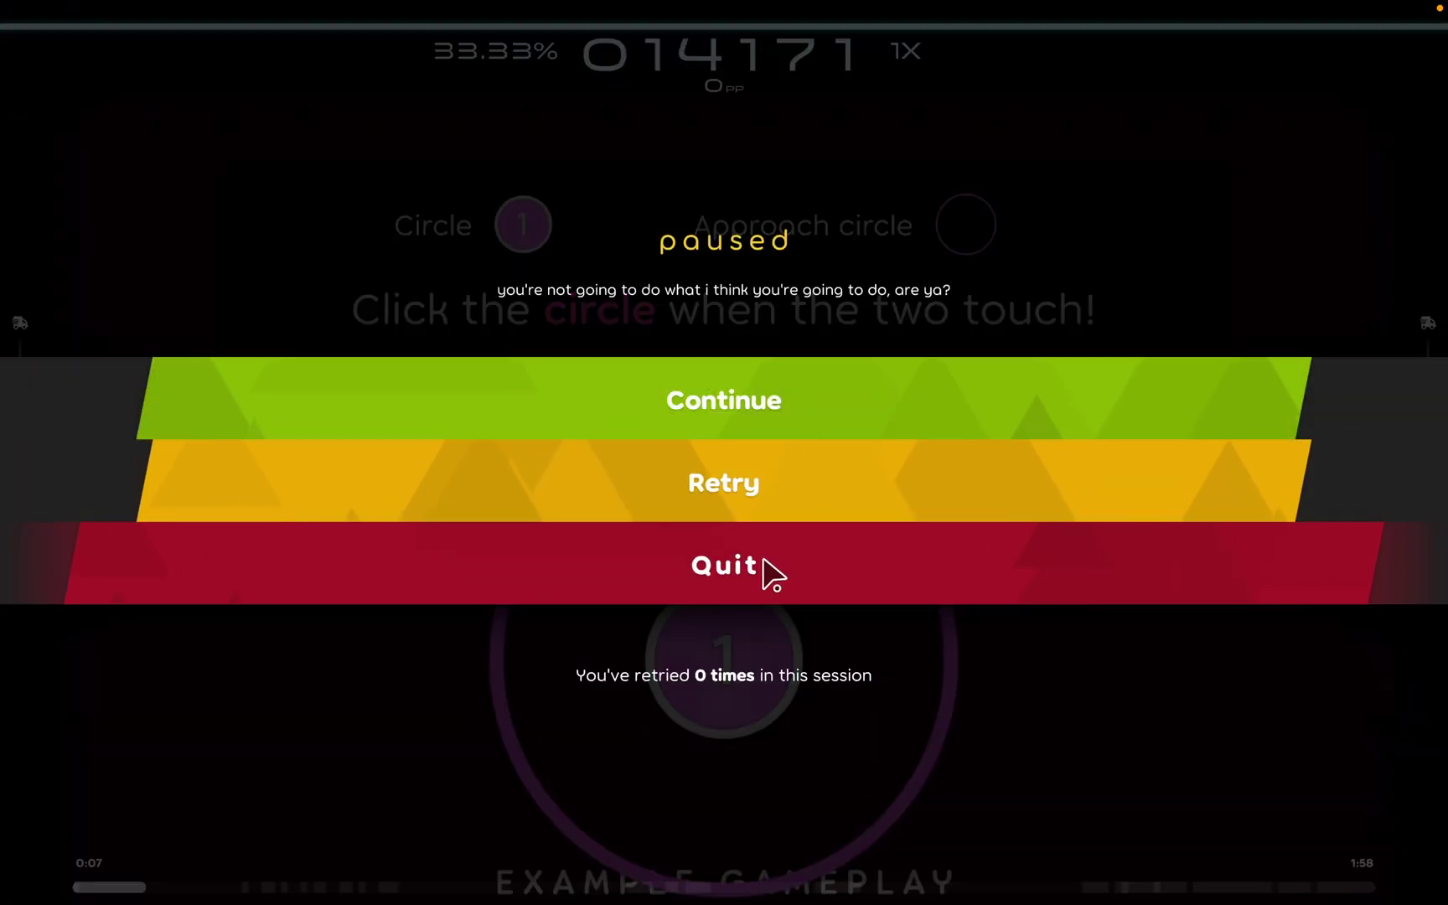
pyautogui.click(763, 562)
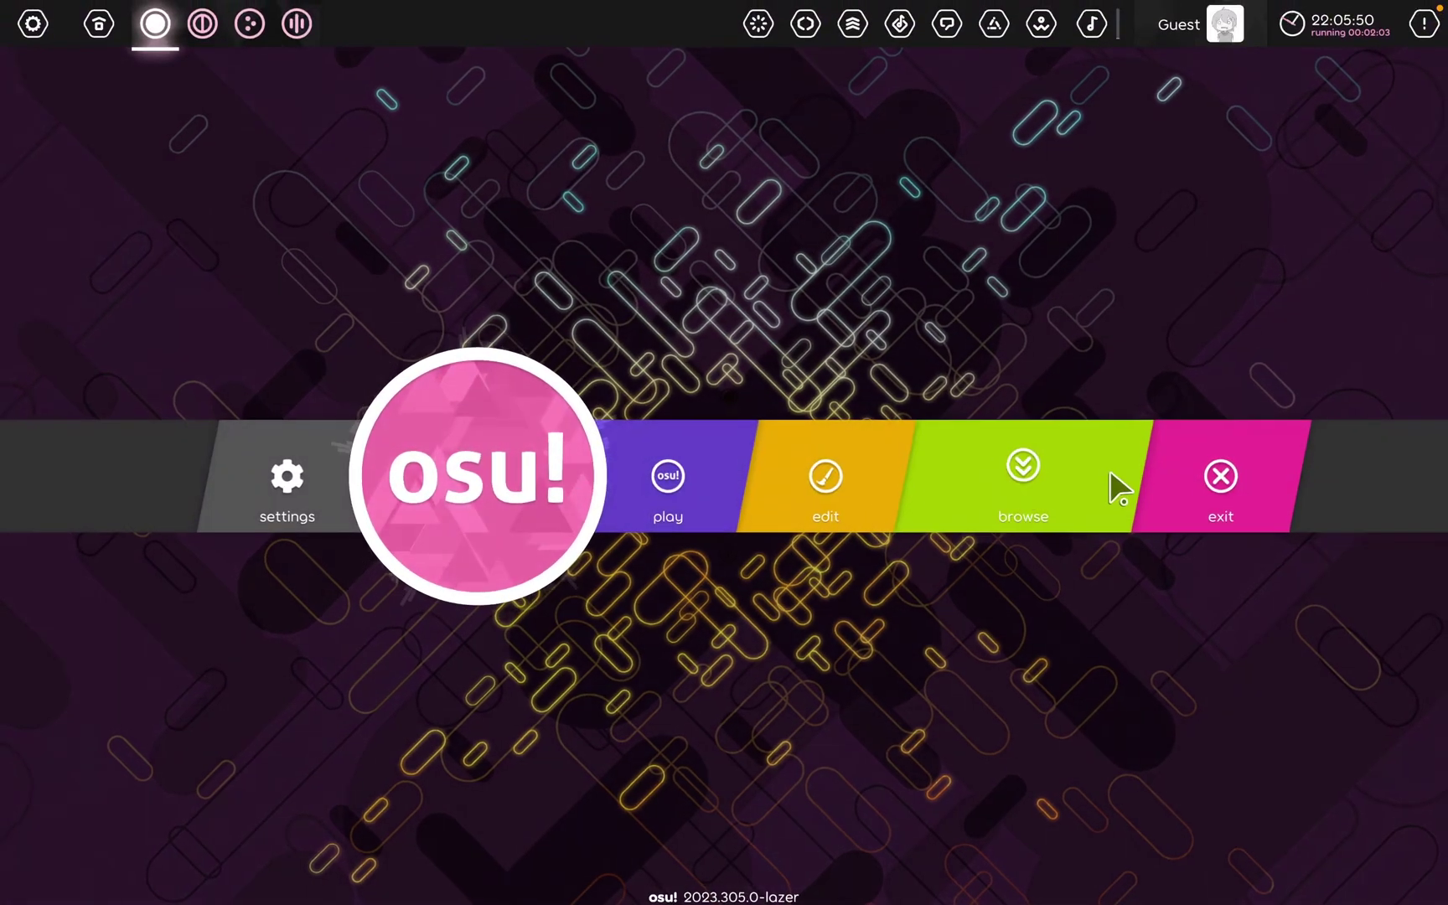
pyautogui.click(1174, 478)
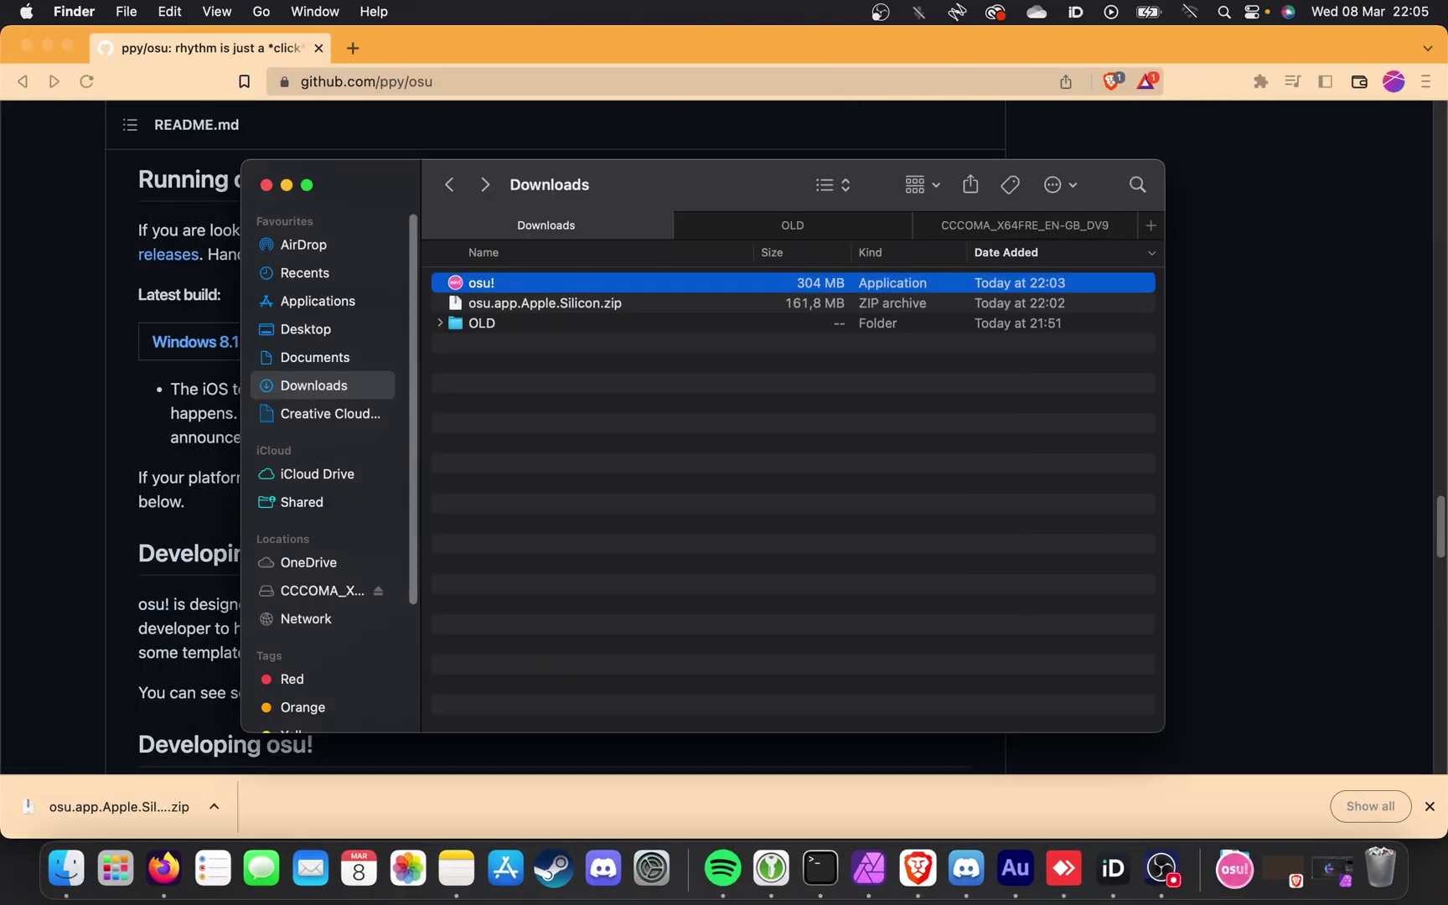
# - In Brave, go to the osu.ppy.sh download page and follow its macOS users link
pyautogui.click(1354, 221)
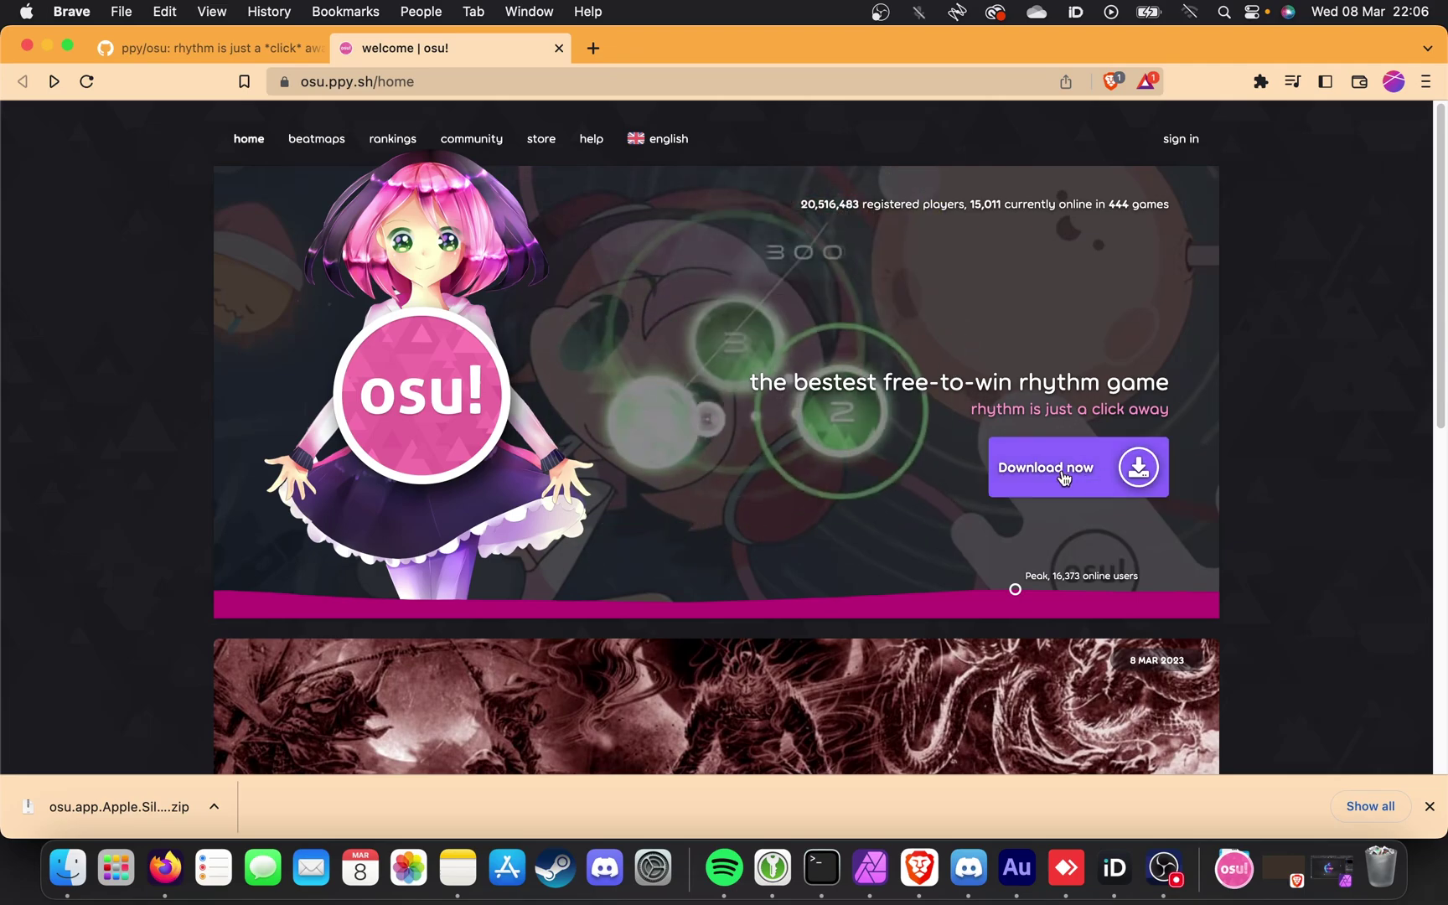
pyautogui.click(1101, 476)
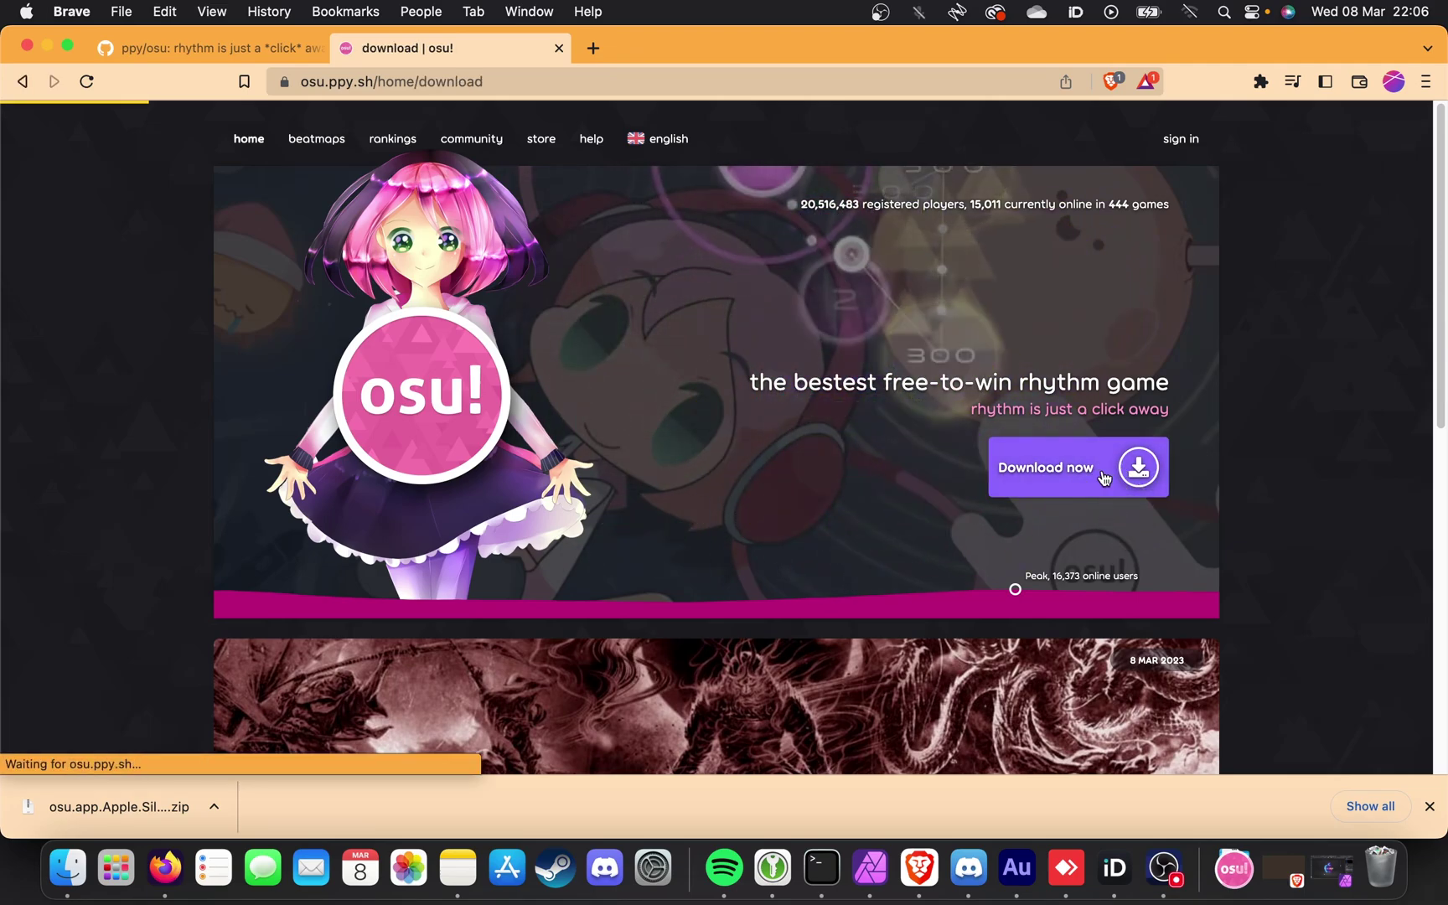
pyautogui.moveTo(391, 440); pyautogui.dragTo(570, 434)
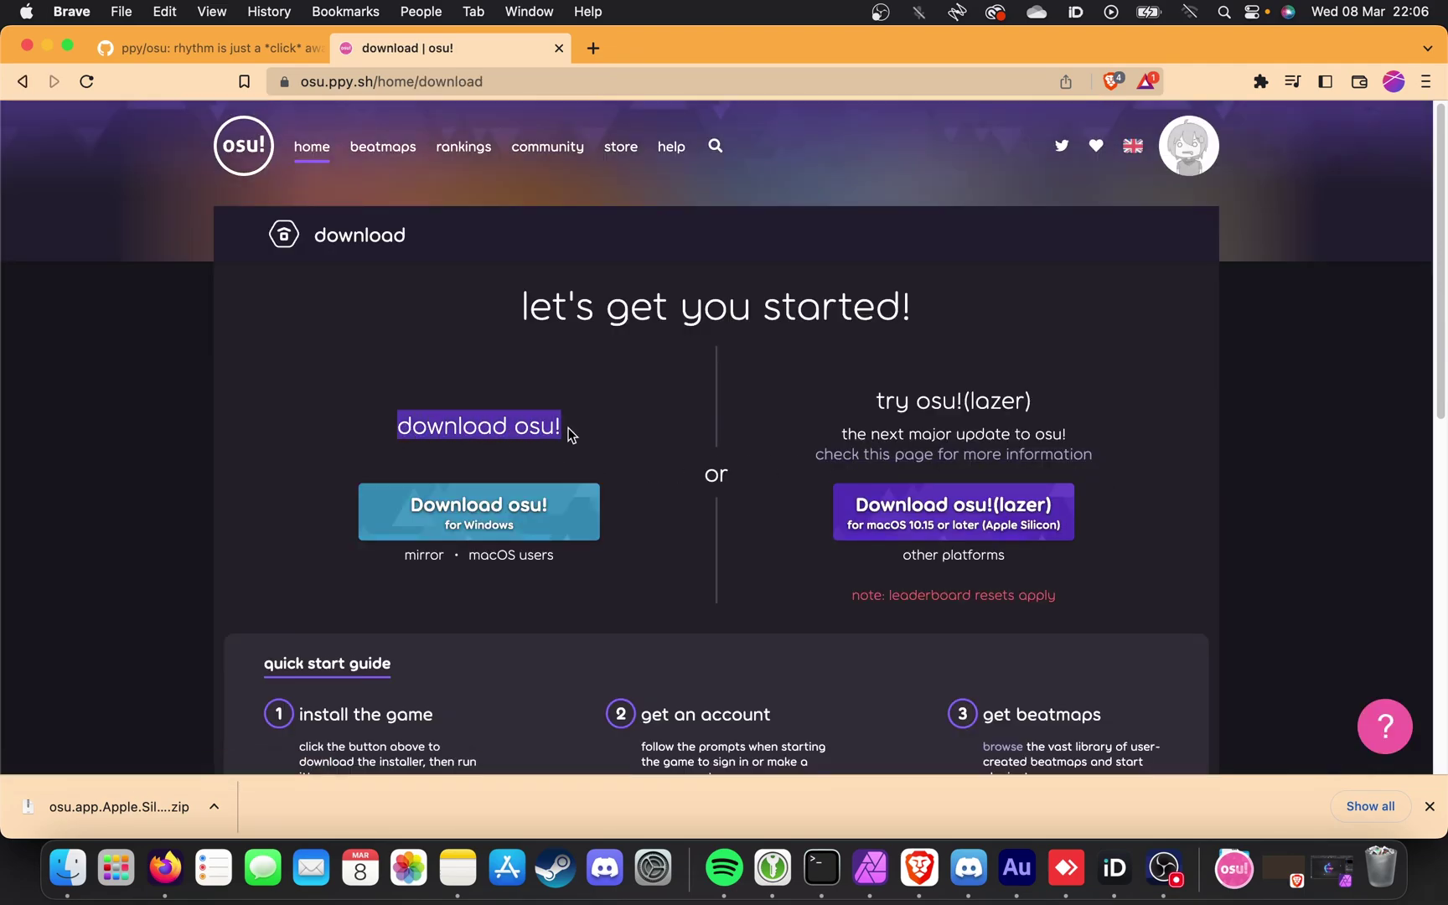
pyautogui.moveTo(886, 402); pyautogui.dragTo(1015, 433)
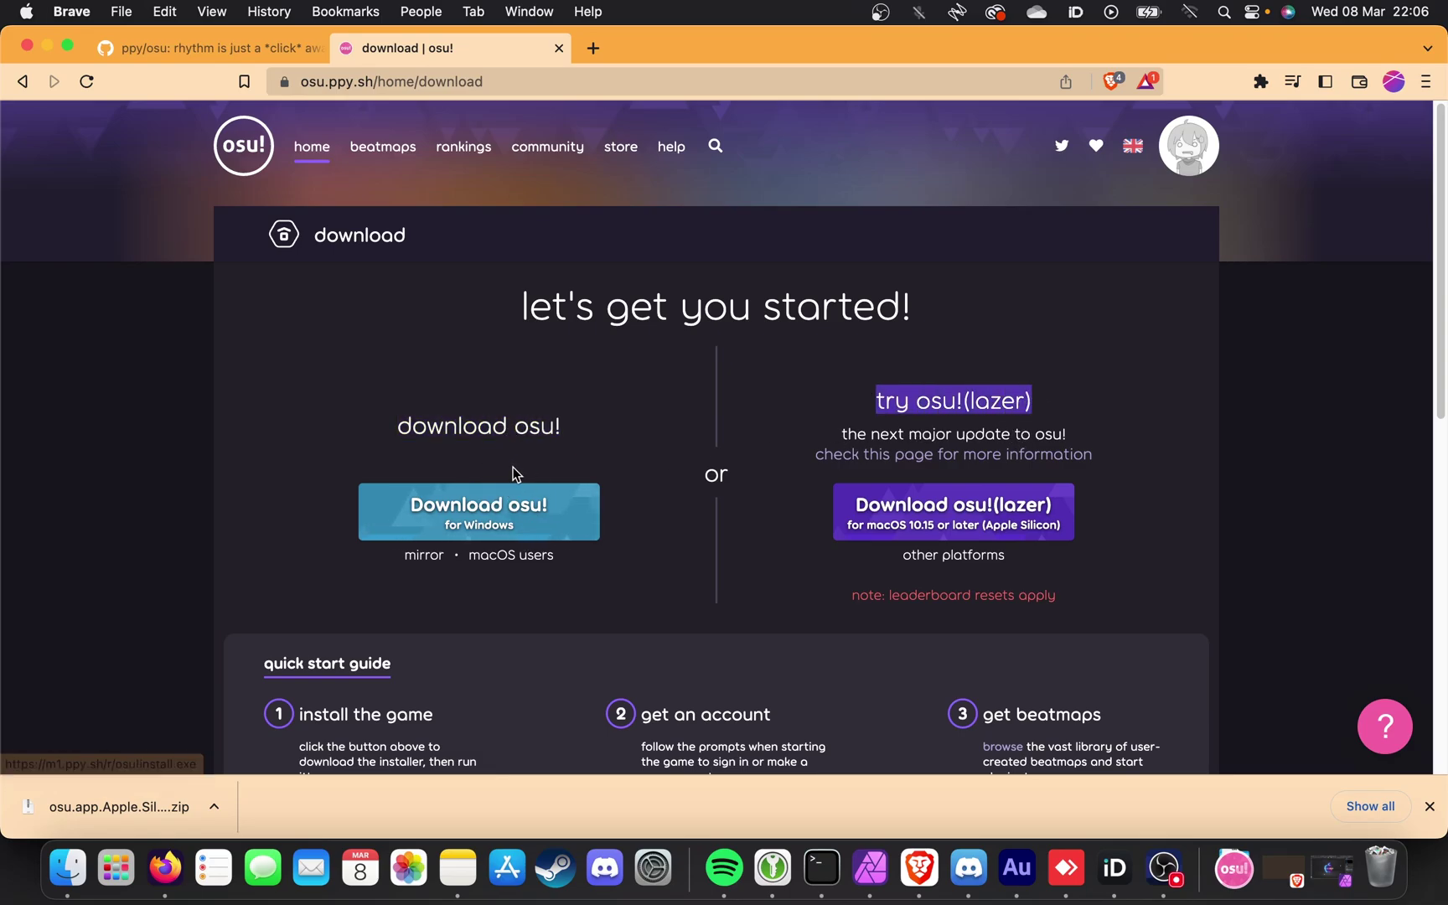
pyautogui.click(517, 556)
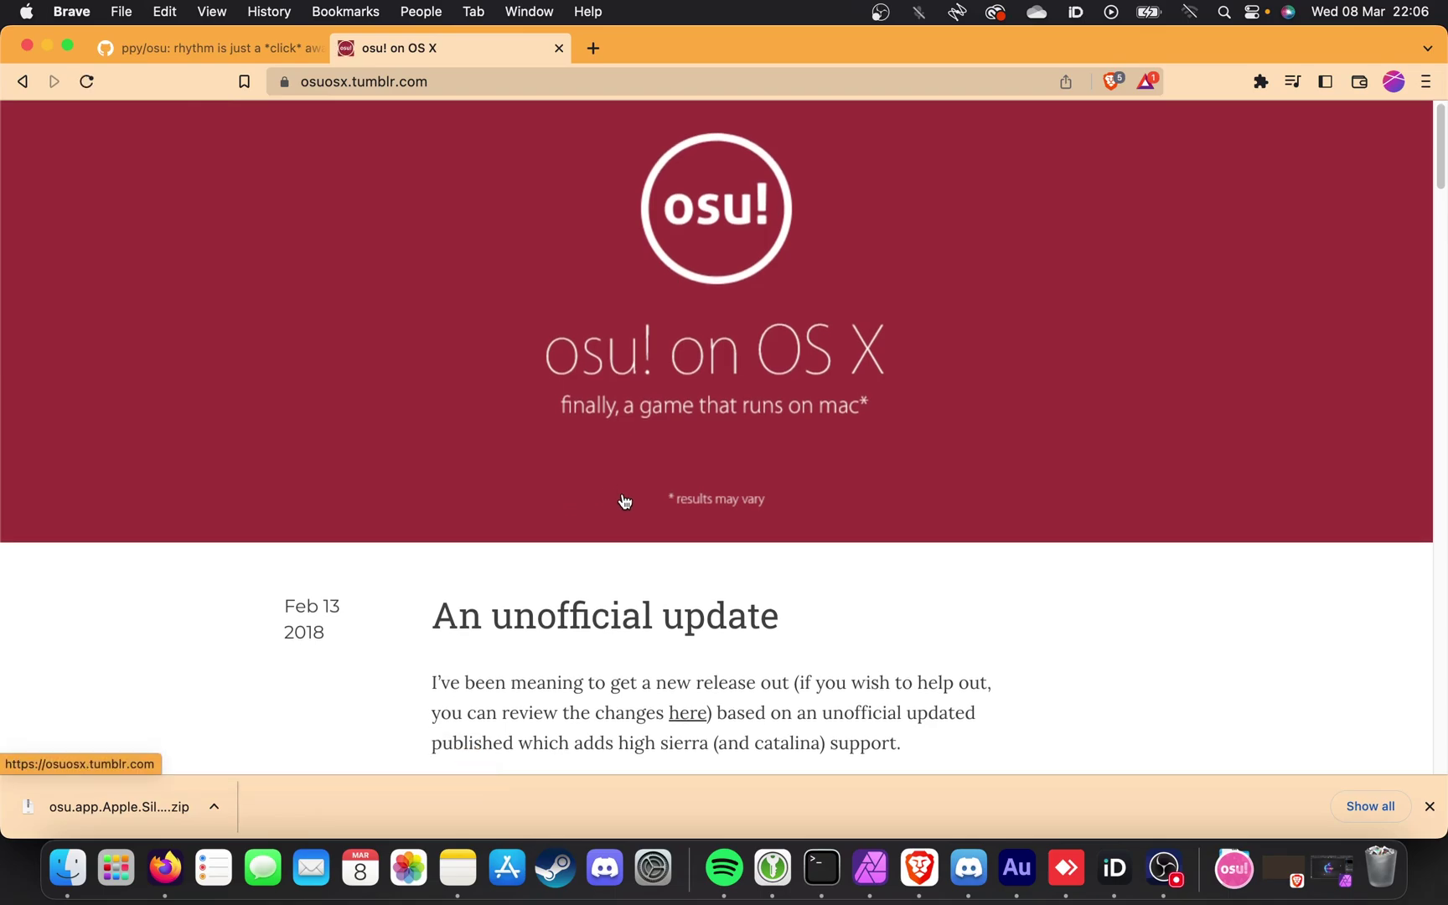
# - Read the Tumblr post 'An unofficial update' and follow its link to the forum thread
pyautogui.scroll(-3, 624, 501)
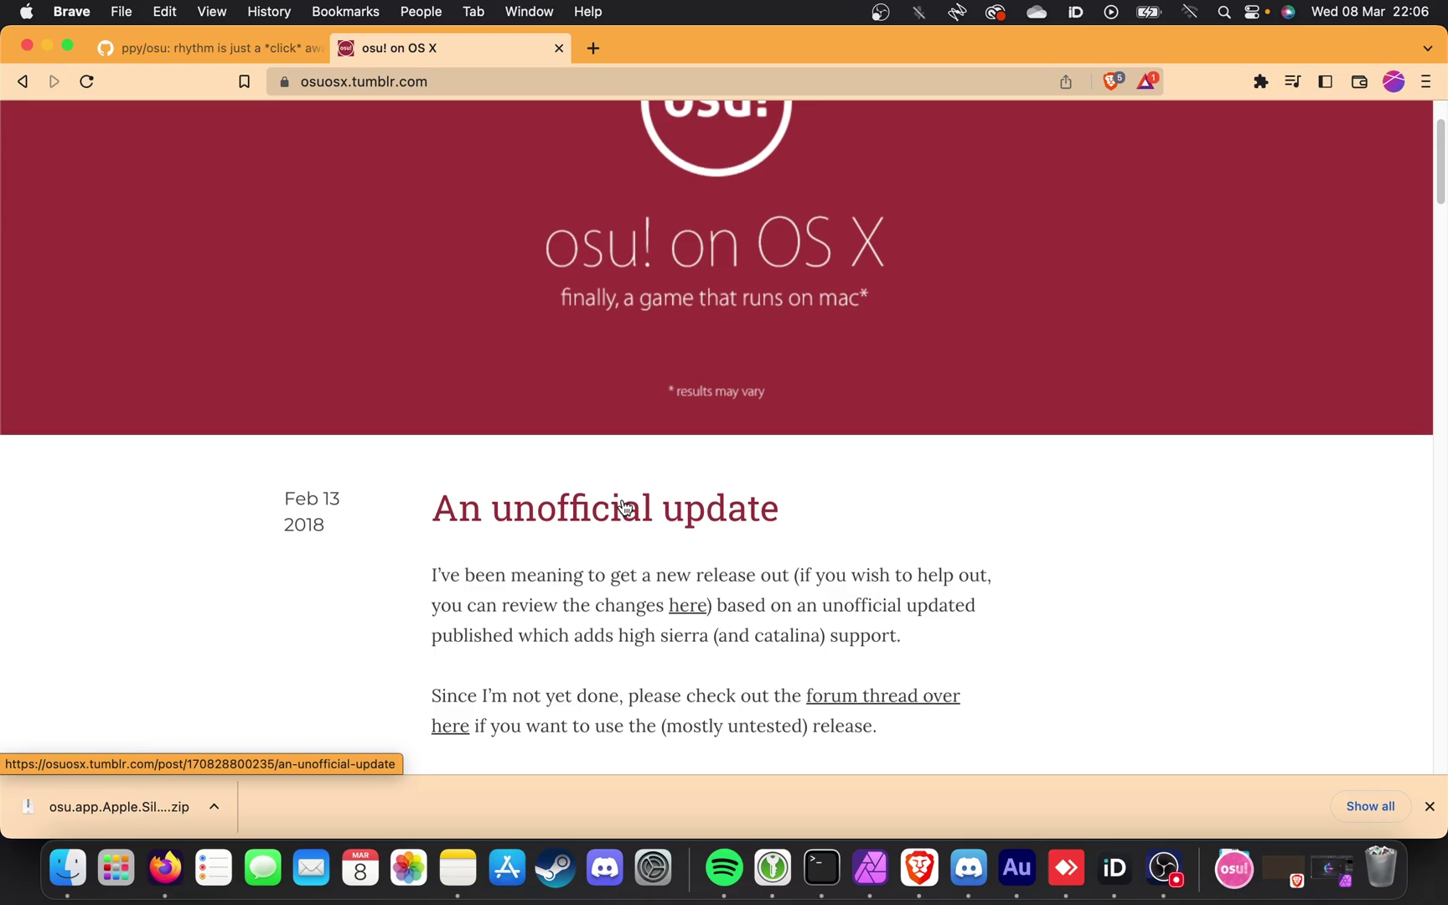
pyautogui.scroll(2, 625, 505)
pyautogui.scroll(-5, 624, 506)
pyautogui.scroll(-3, 624, 505)
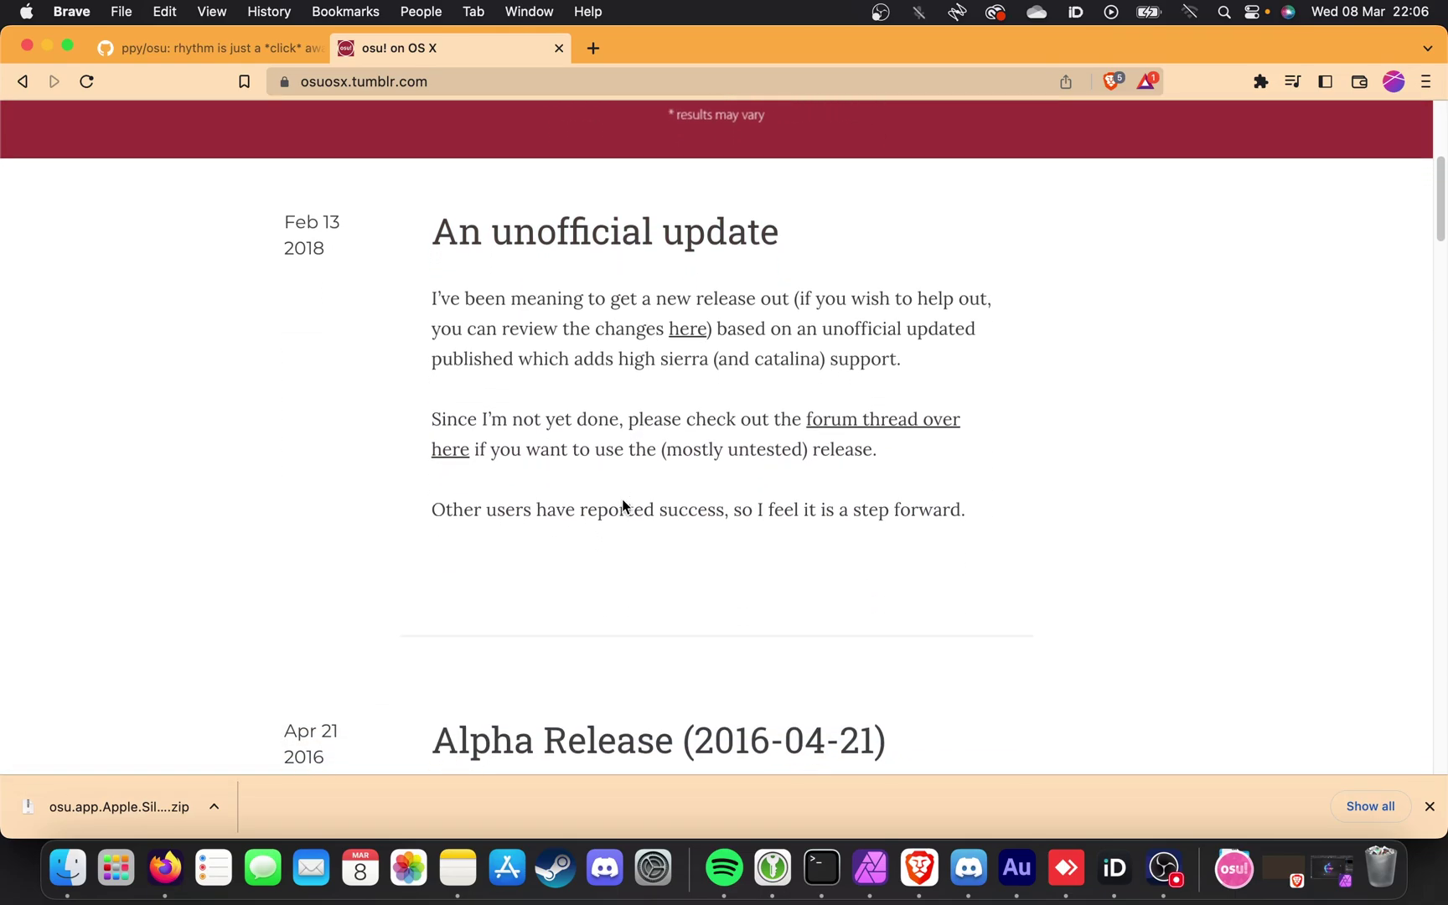
pyautogui.scroll(1, 625, 505)
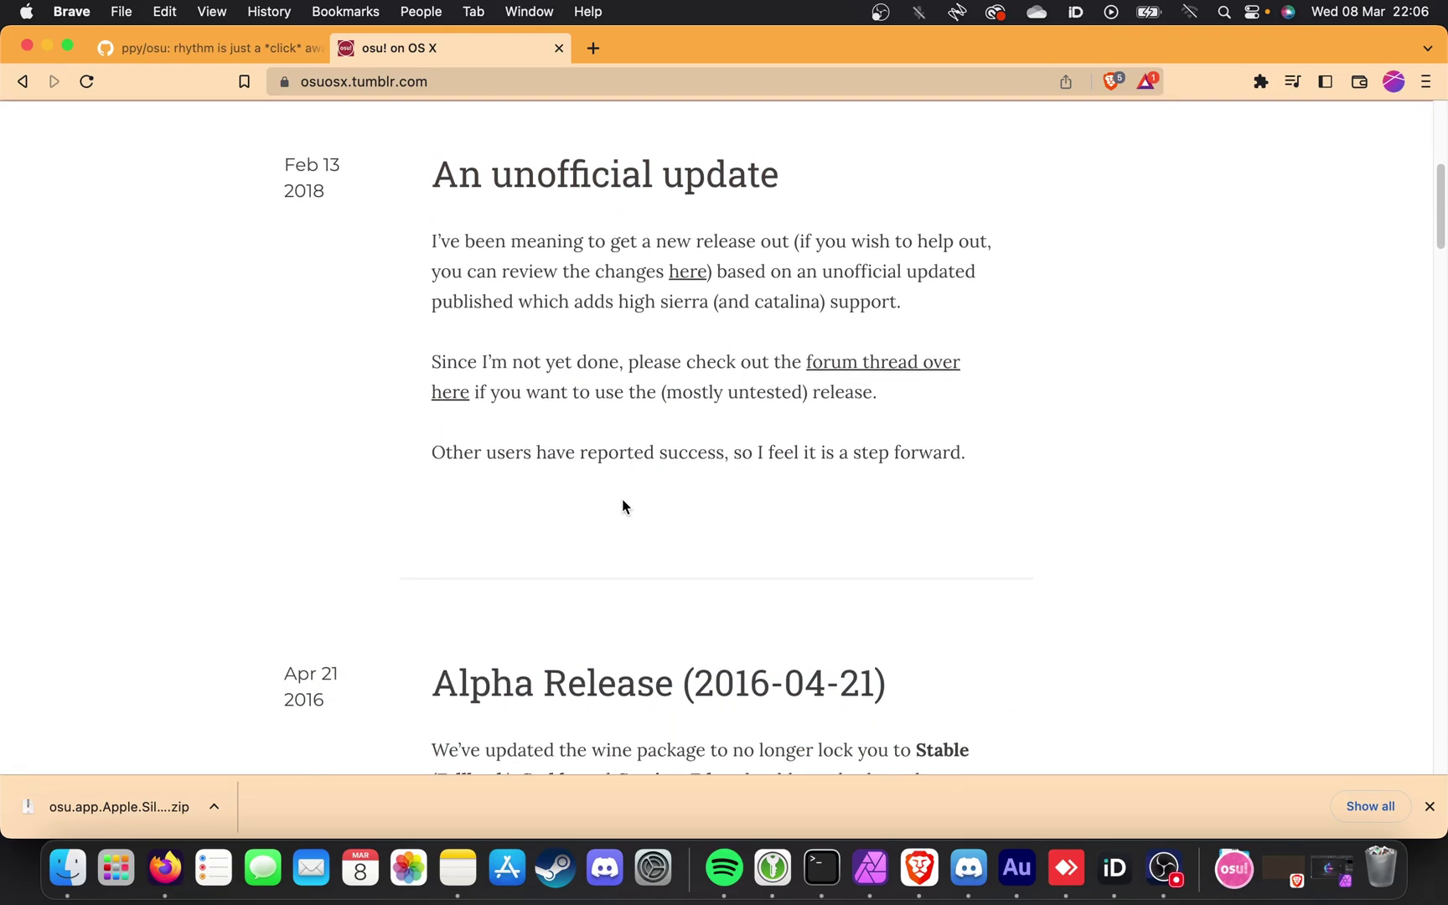
pyautogui.scroll(-1, 622, 505)
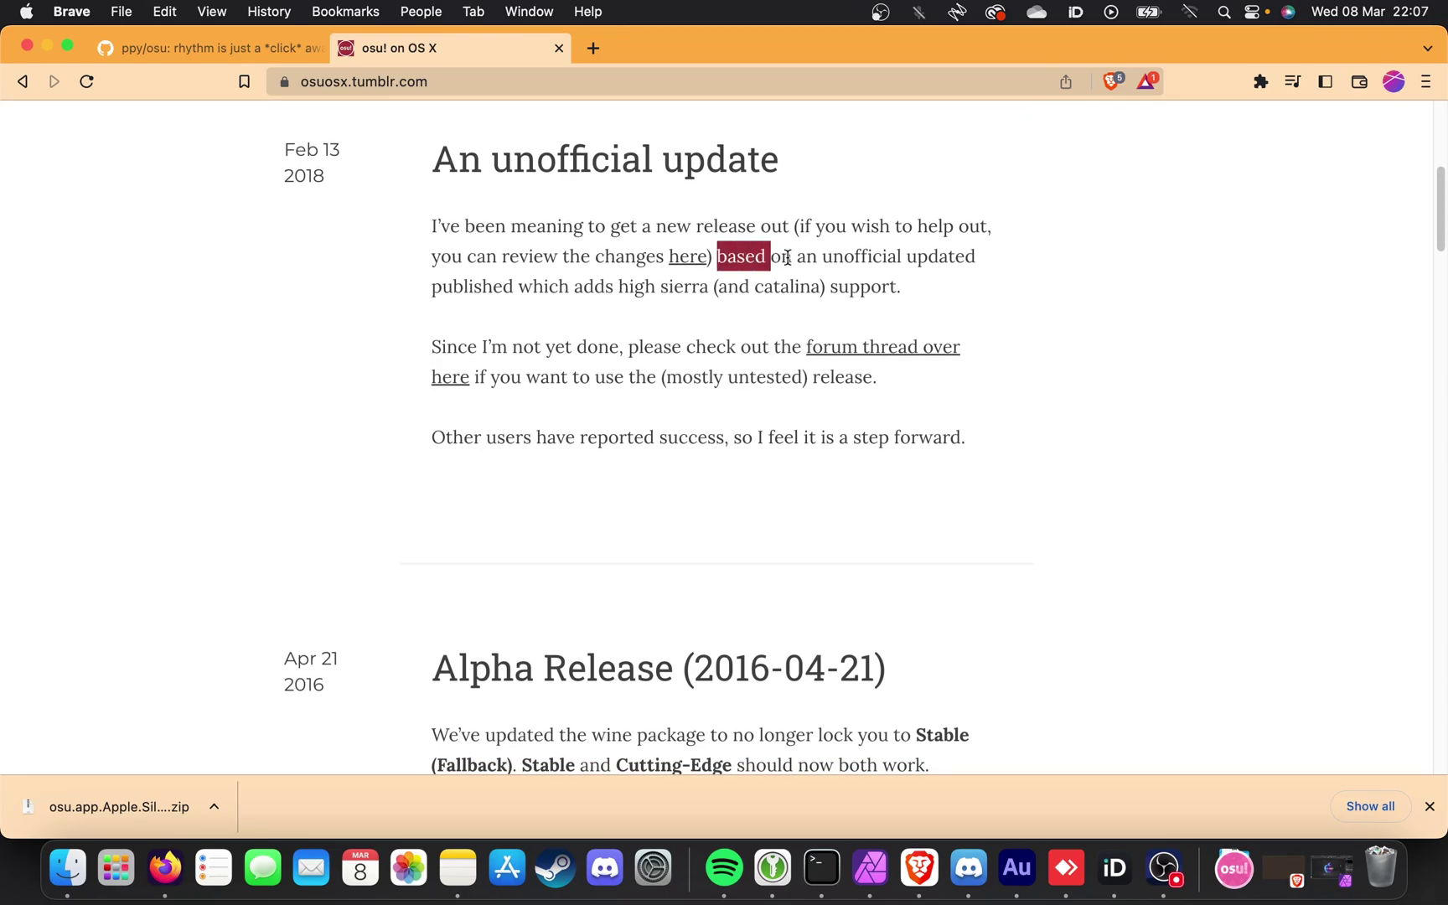
pyautogui.click(717, 295)
pyautogui.scroll(1, 612, 292)
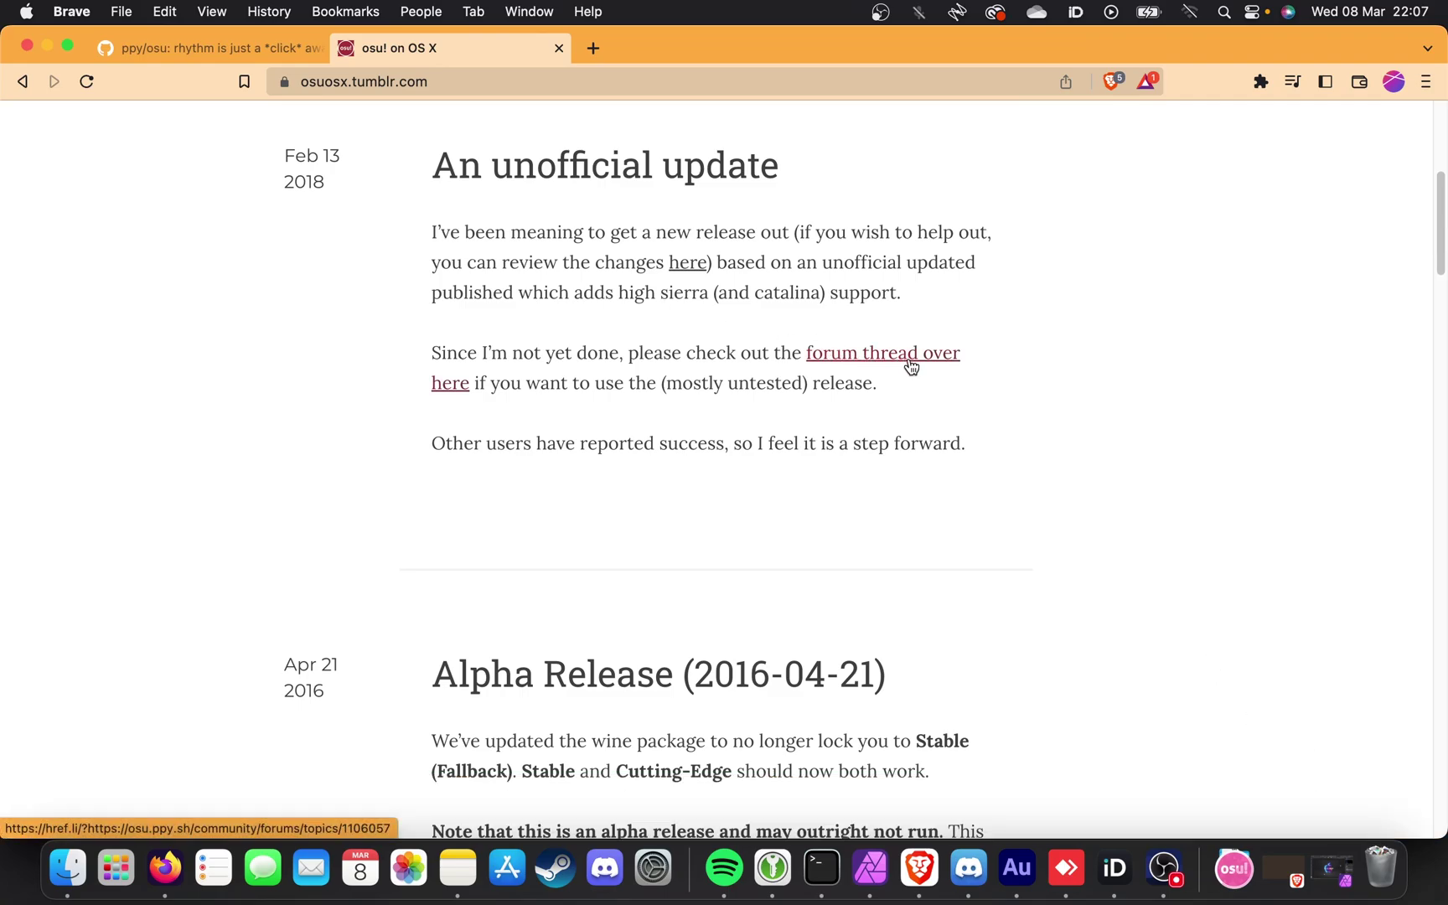
pyautogui.click(869, 362)
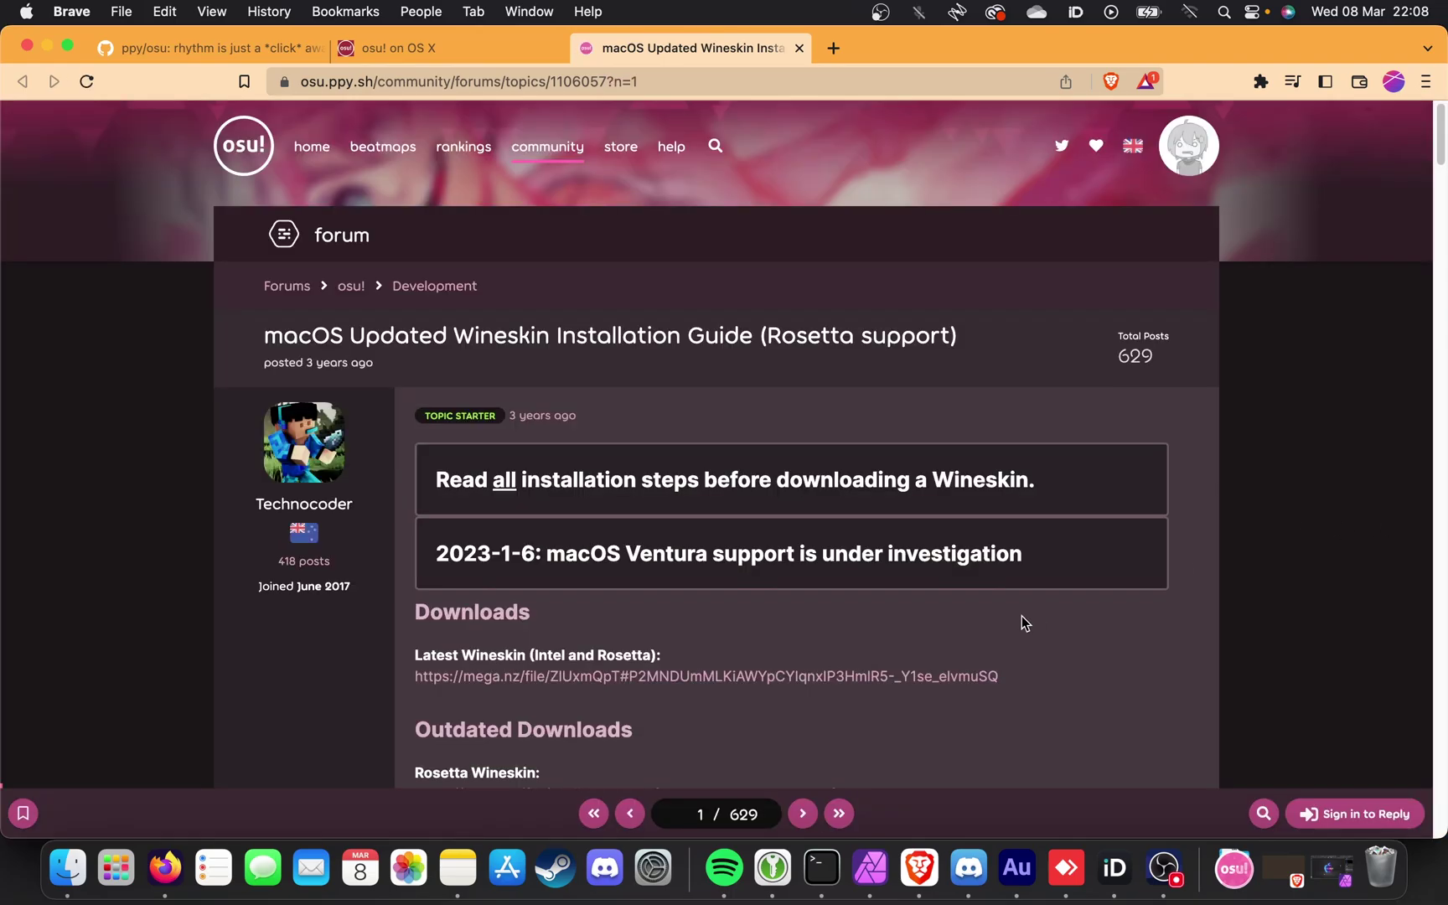
# - Open the Latest Wineskin link in a new tab and download osu!-latest.zip from MEGA
pyautogui.scroll(-3, 788, 529)
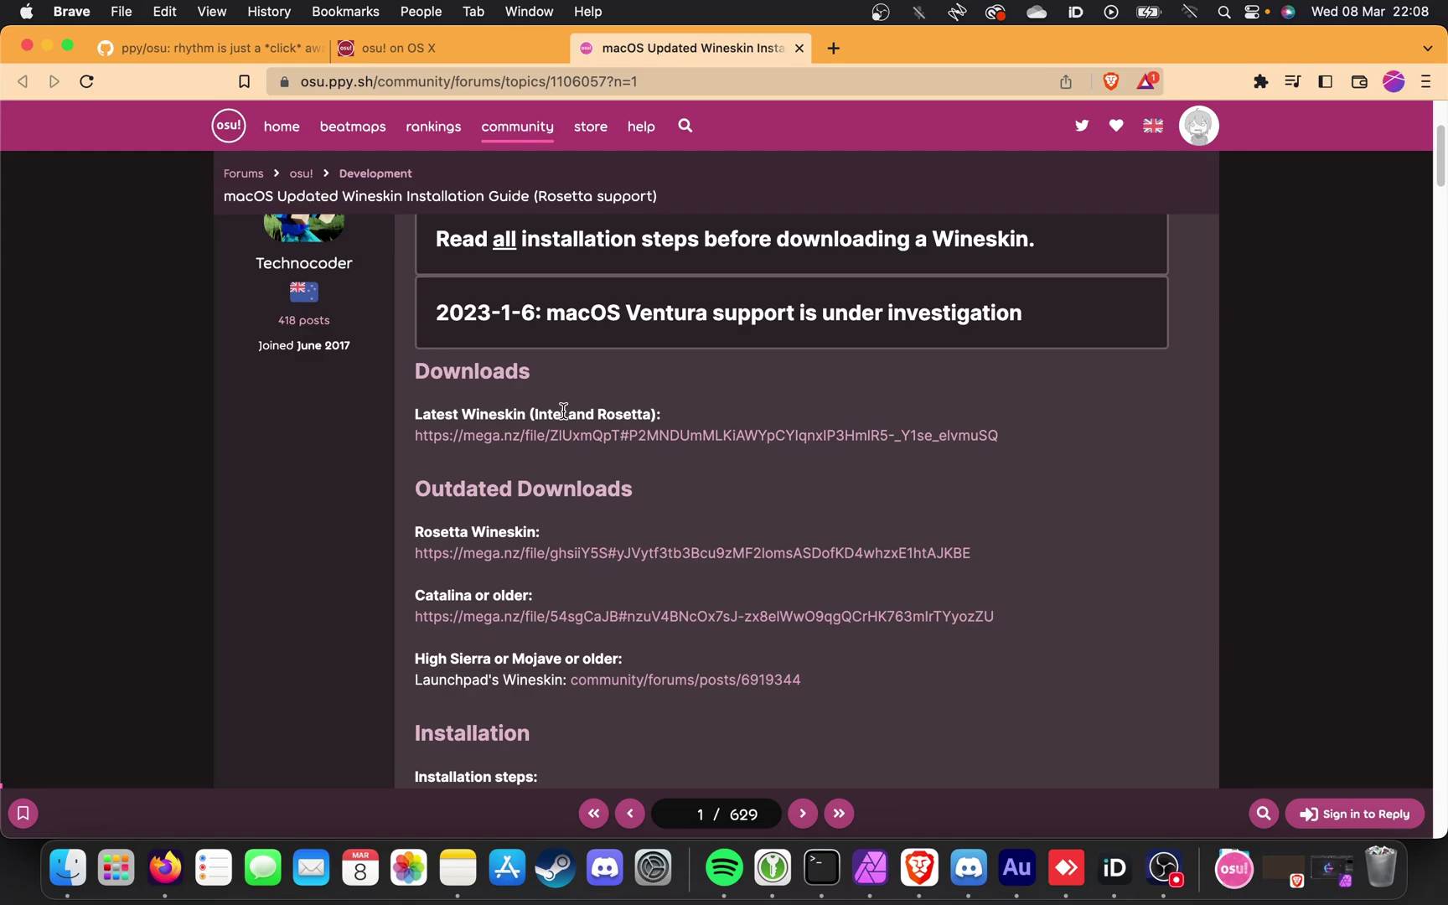
pyautogui.rightClick(653, 447)
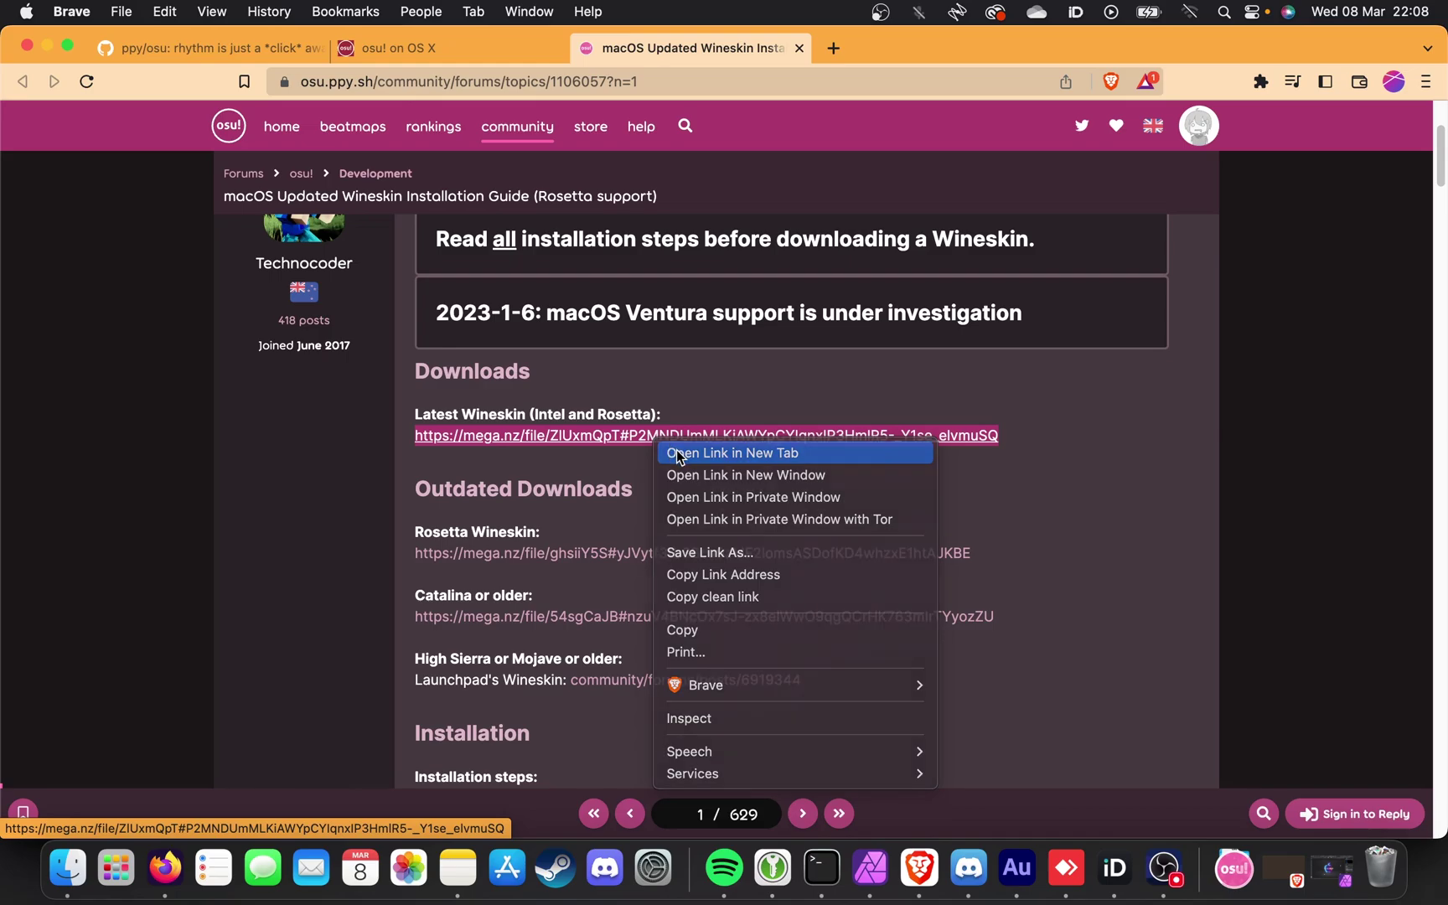
pyautogui.click(679, 453)
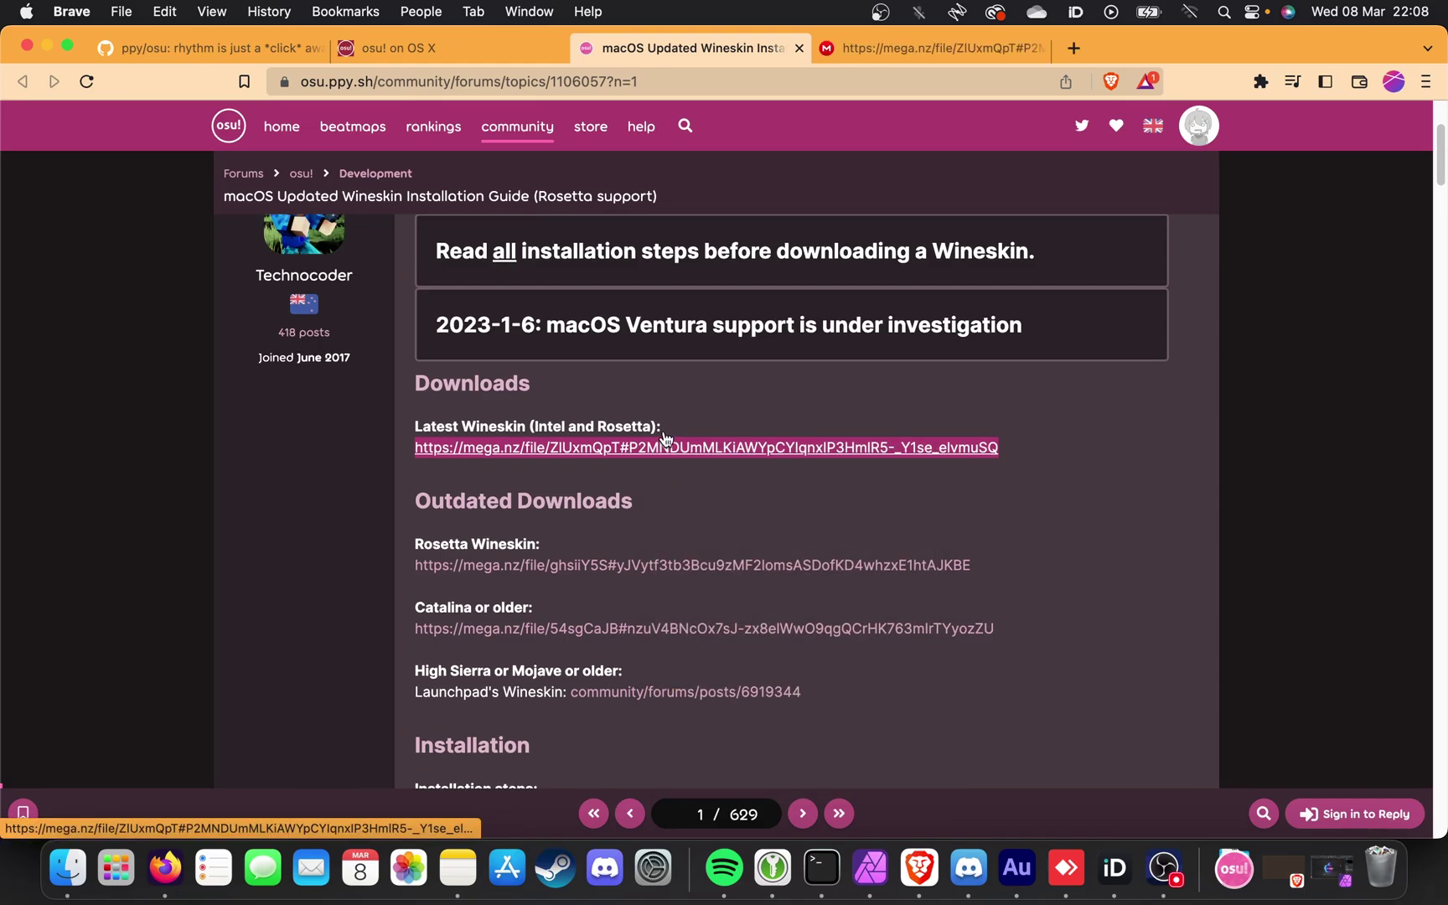
pyautogui.hotkey('ctrl', 'Tab')
pyautogui.click(1088, 689)
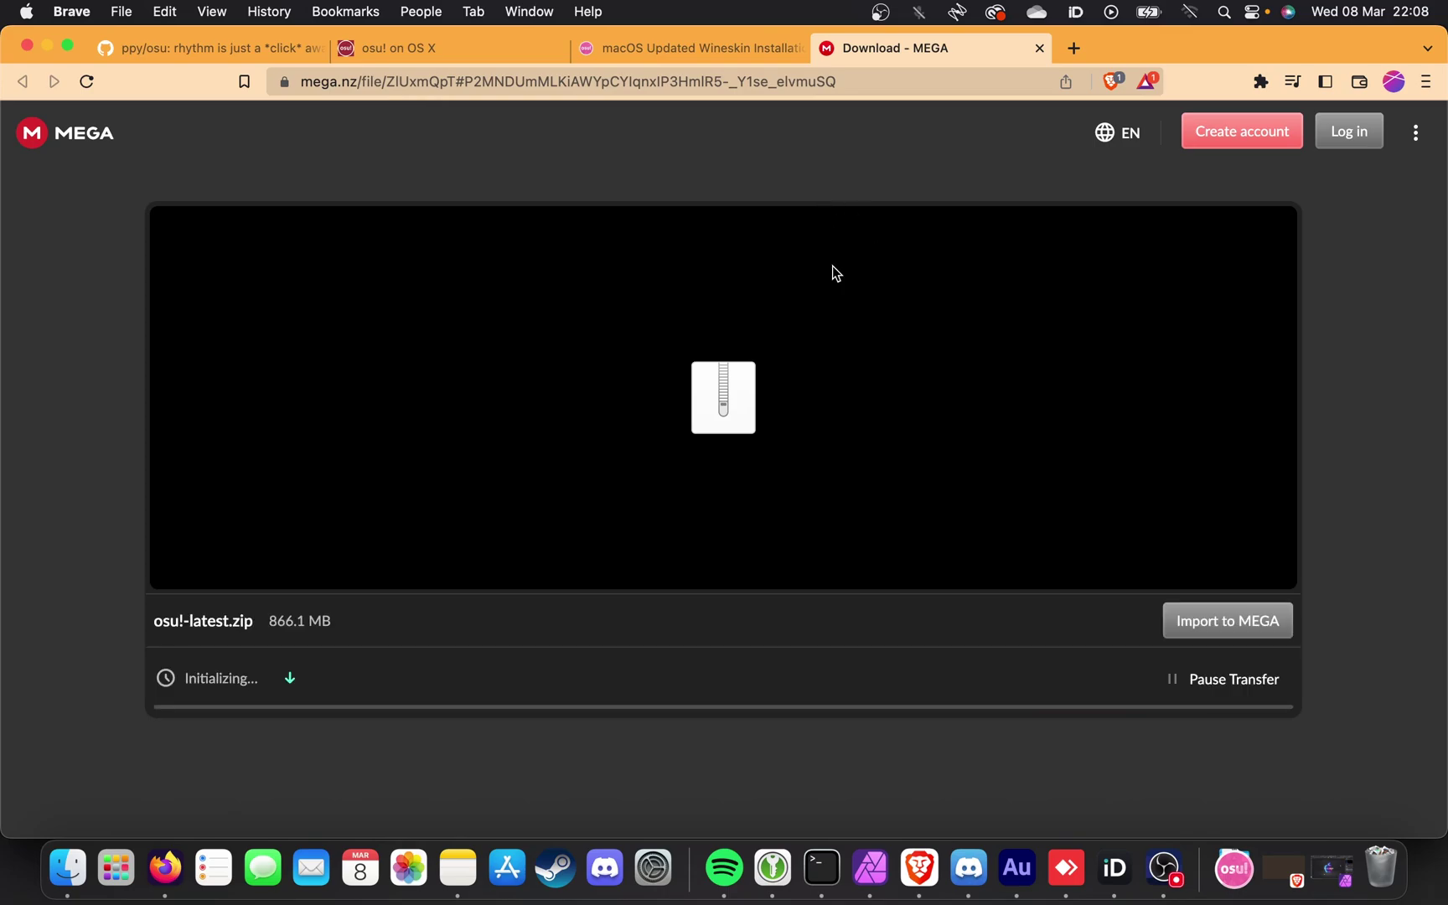
pyautogui.click(705, 55)
# - Read the guide's first installation step and check the osu!-latest.zip download progress
pyautogui.scroll(-3, 709, 350)
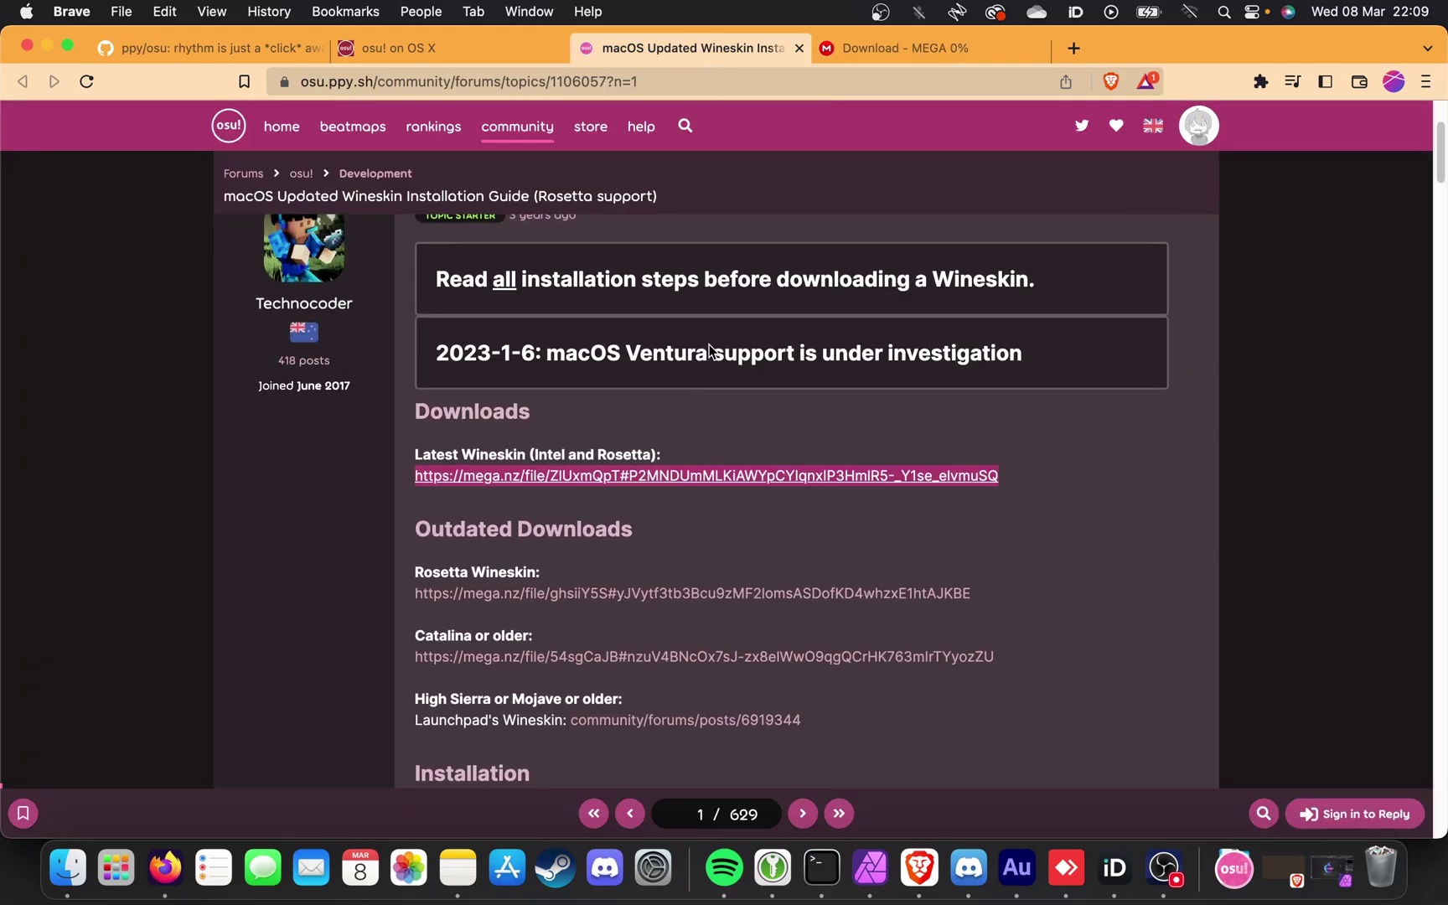
pyautogui.scroll(-10, 708, 344)
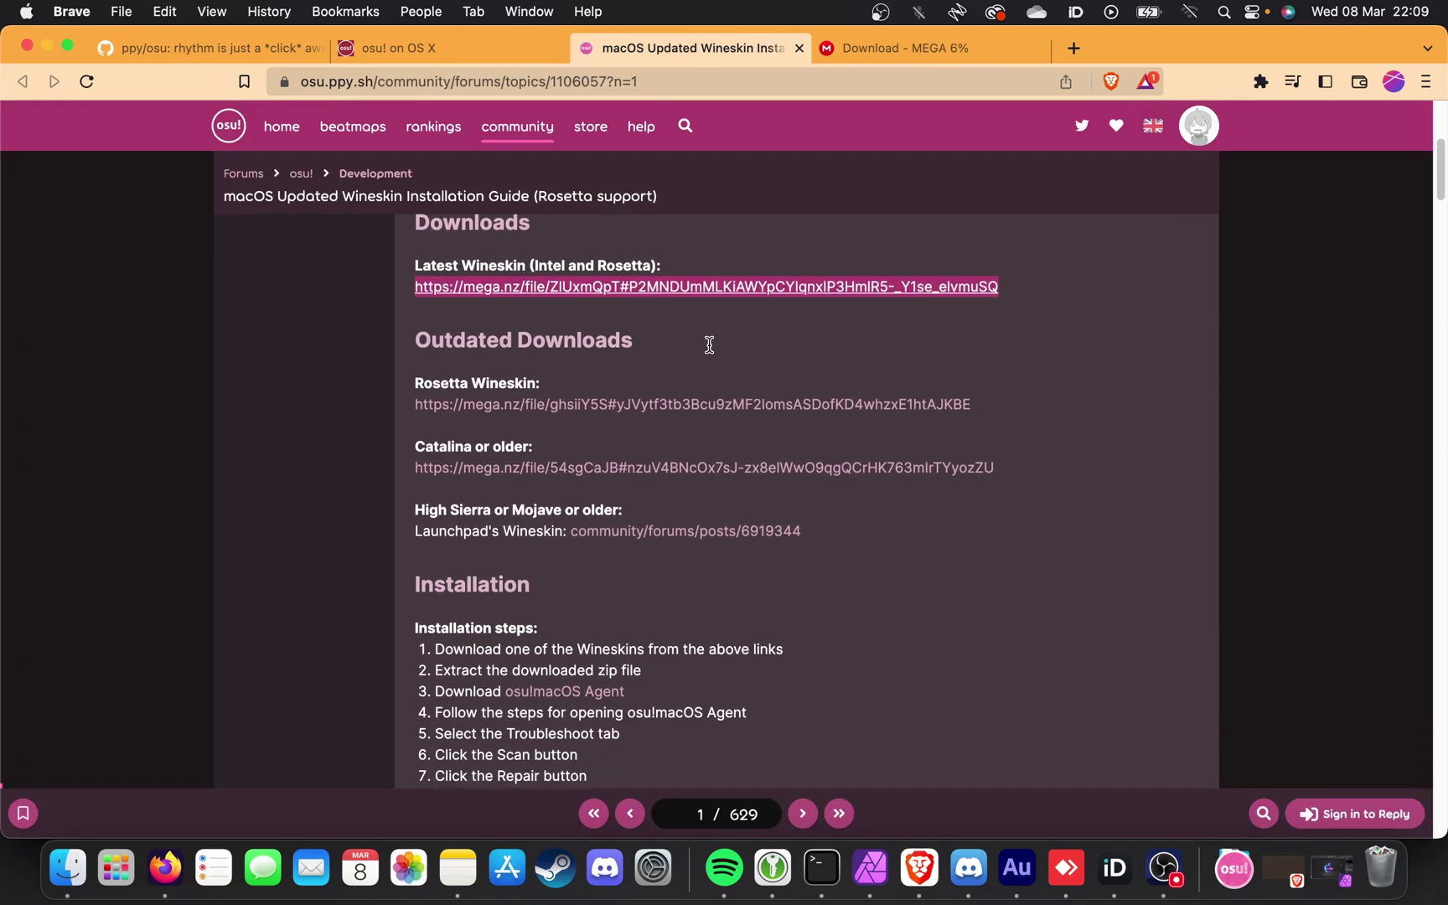
pyautogui.scroll(-1, 709, 345)
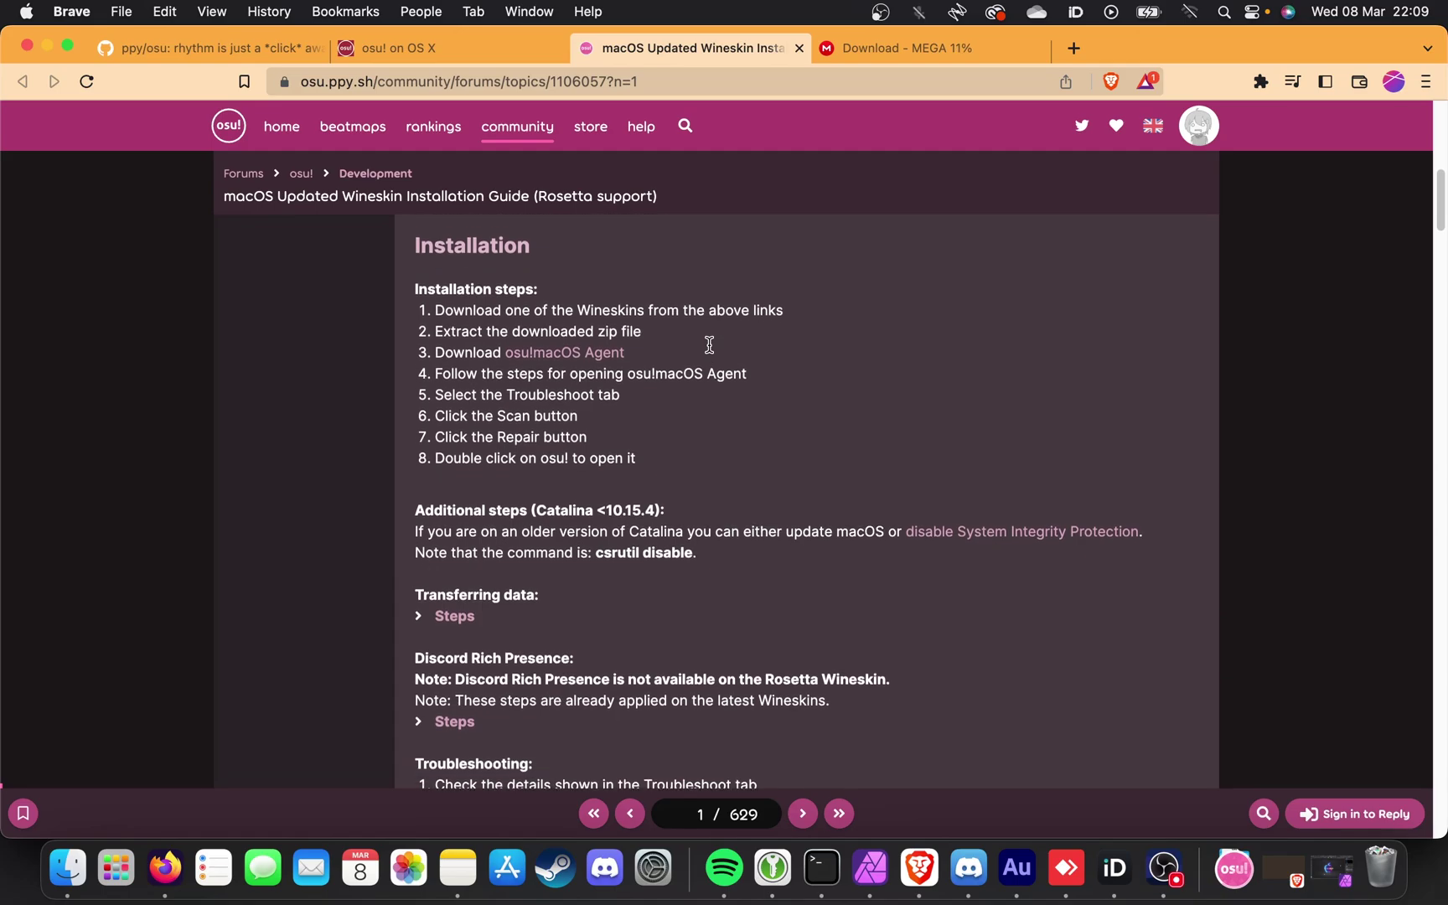
pyautogui.moveTo(467, 306); pyautogui.dragTo(763, 314)
pyautogui.click(882, 55)
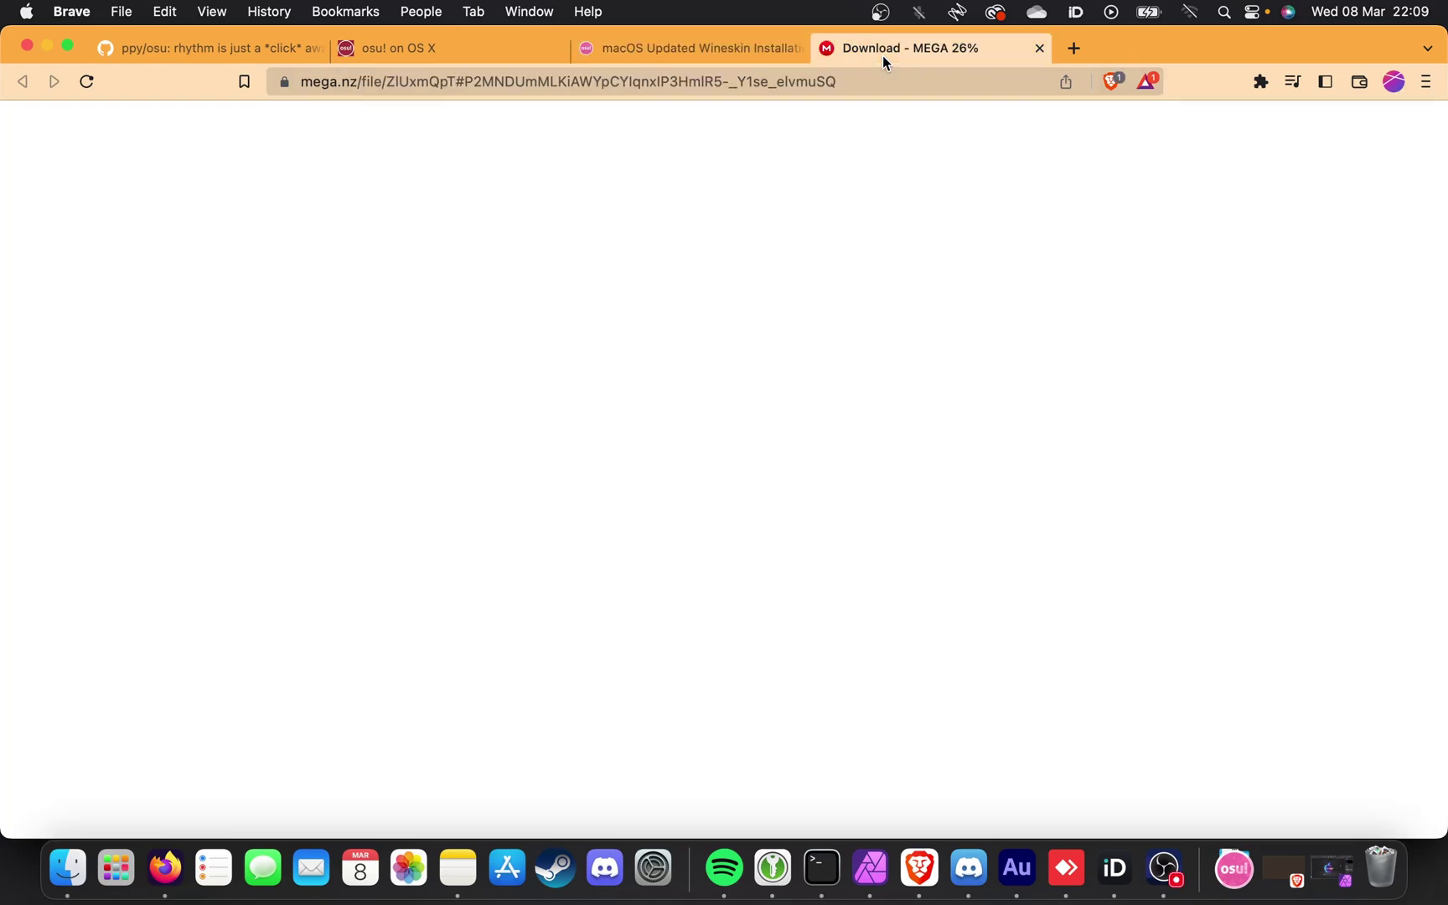
pyautogui.click(730, 46)
pyautogui.click(507, 324)
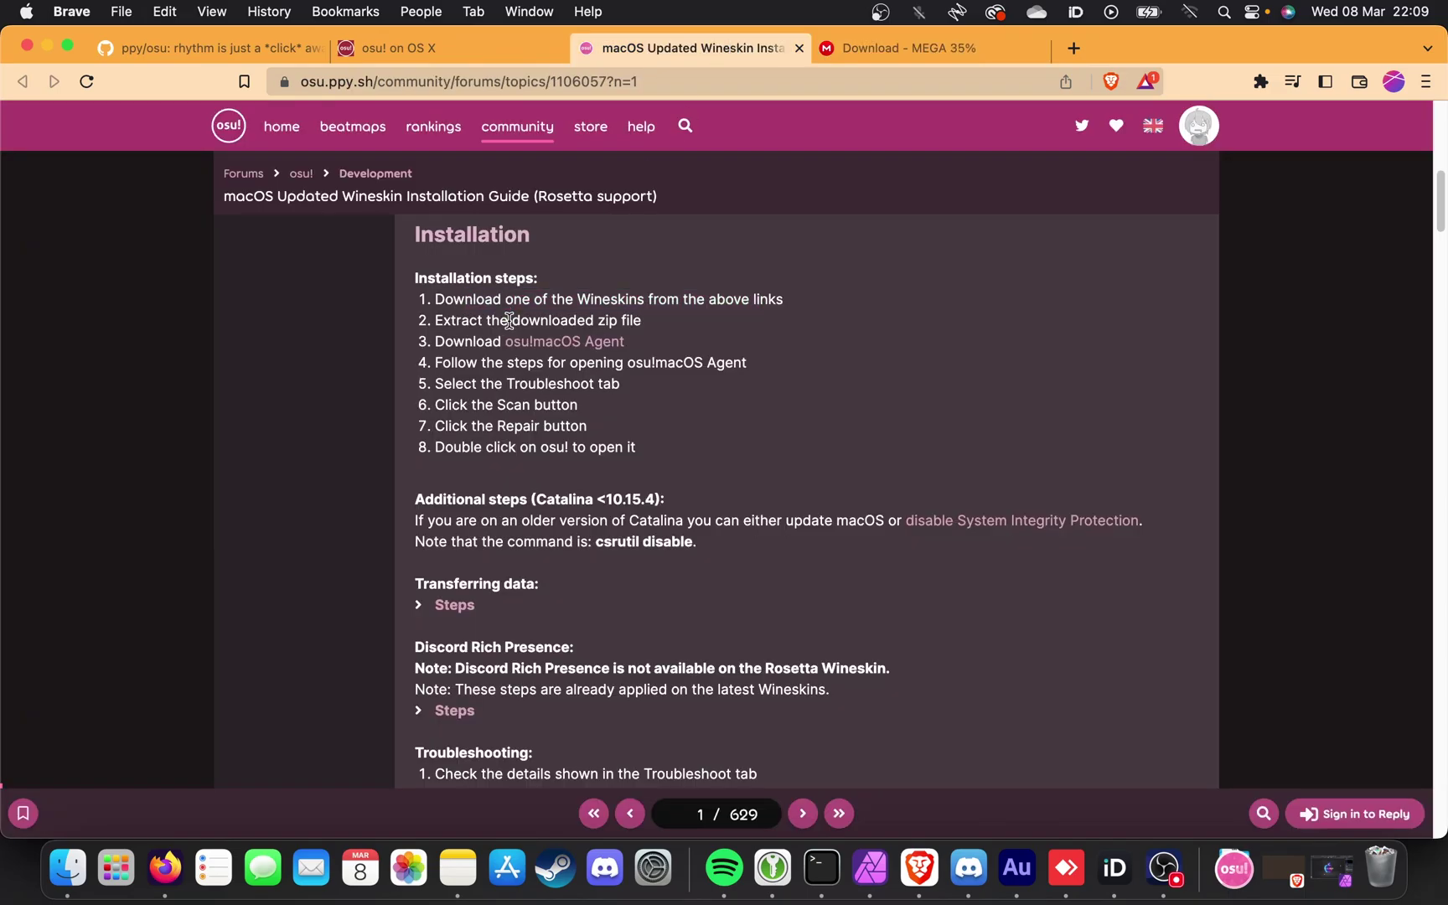
# - Open the osu!macOS Agent link in a new tab, review the steps, and confirm the download completed
pyautogui.rightClick(559, 347)
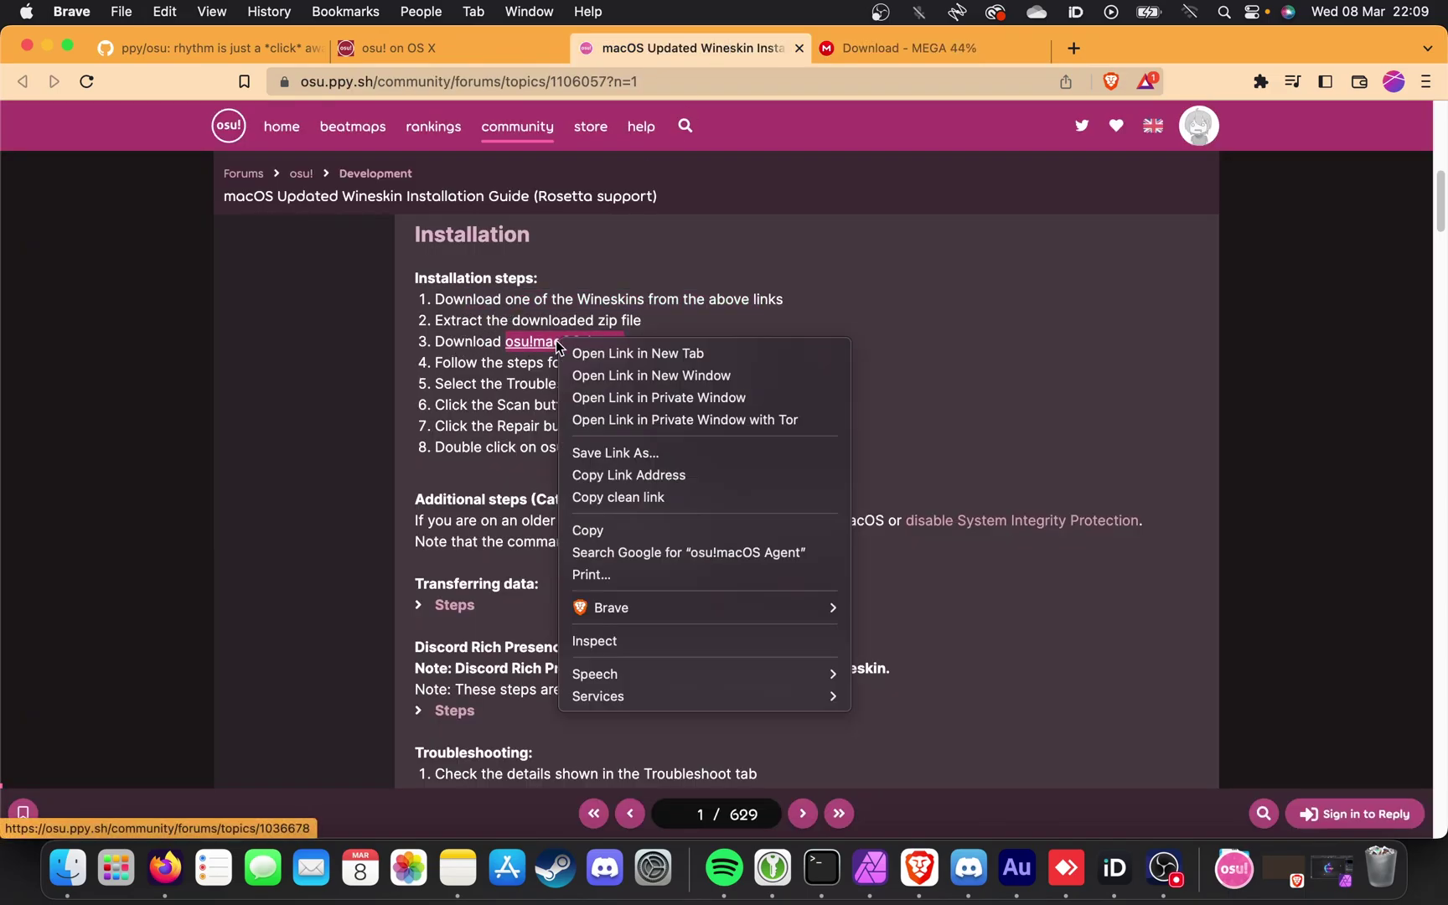
pyautogui.click(607, 354)
pyautogui.moveTo(466, 362); pyautogui.dragTo(720, 370)
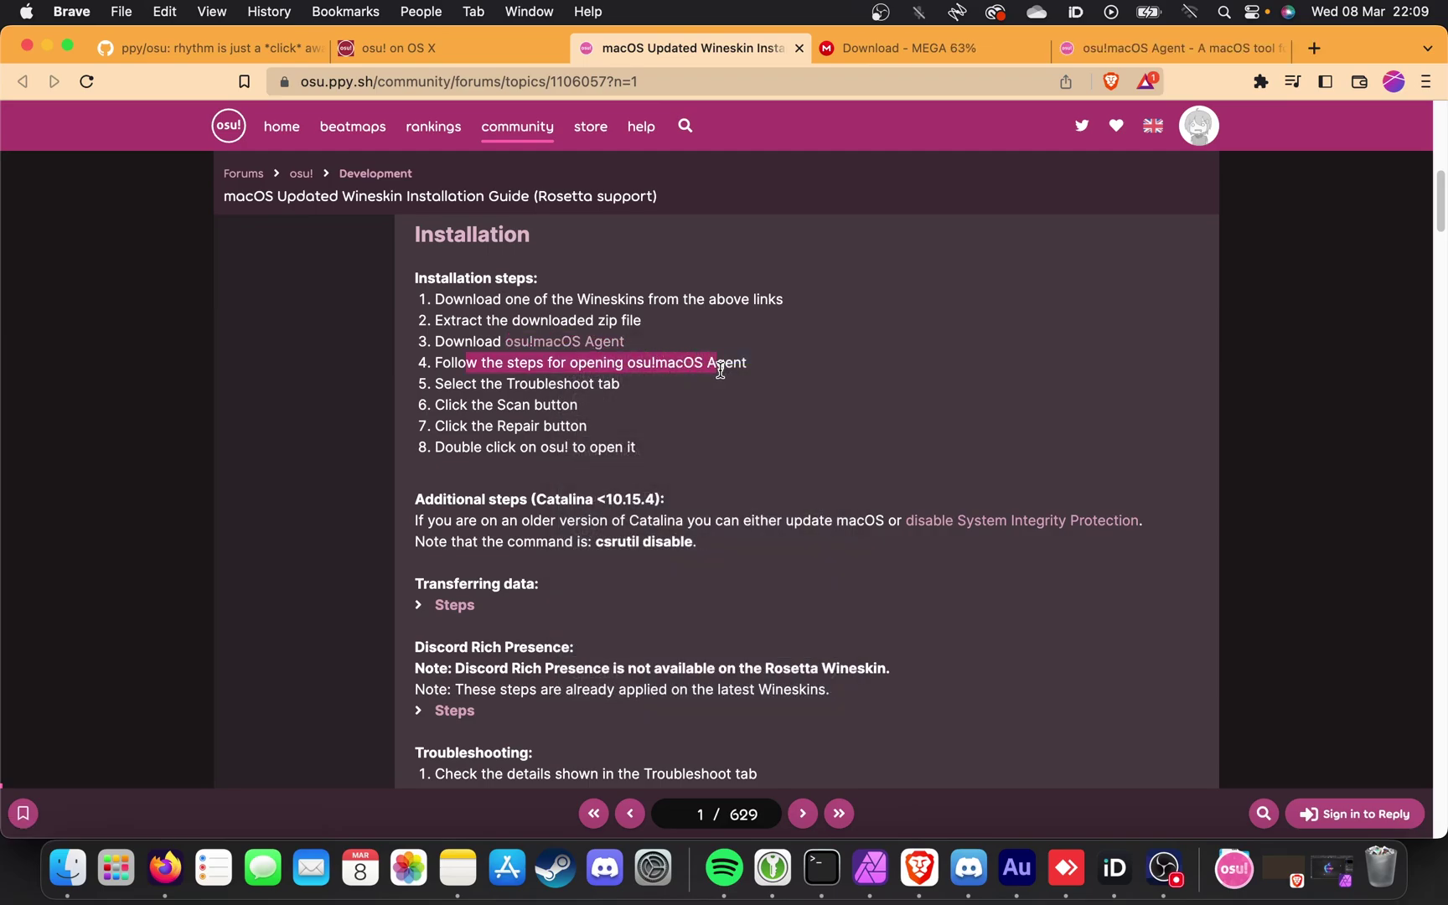
pyautogui.click(721, 370)
pyautogui.moveTo(514, 383); pyautogui.dragTo(615, 453)
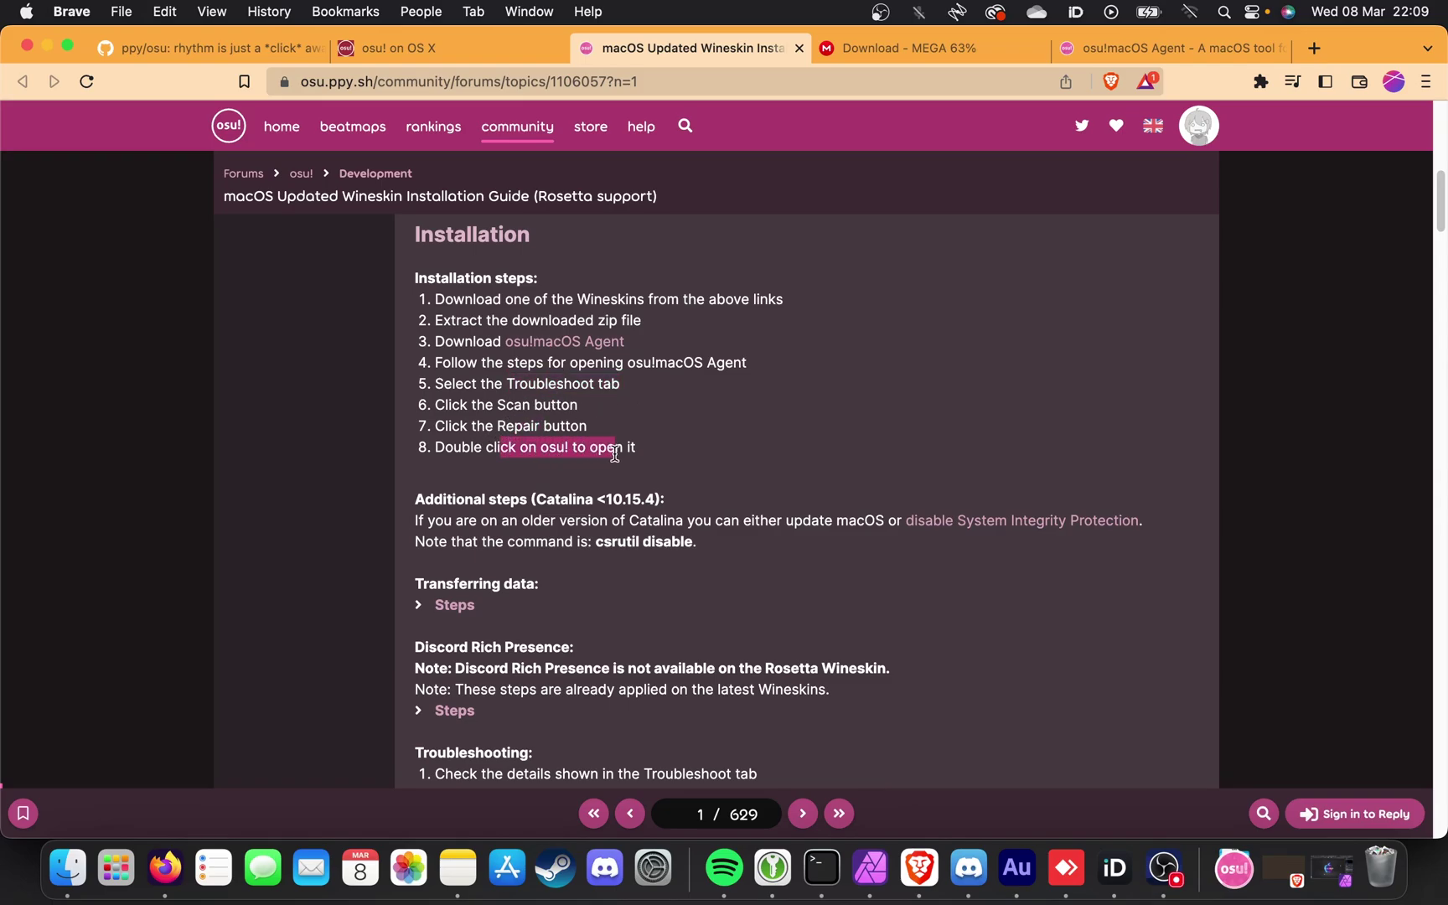
pyautogui.click(615, 453)
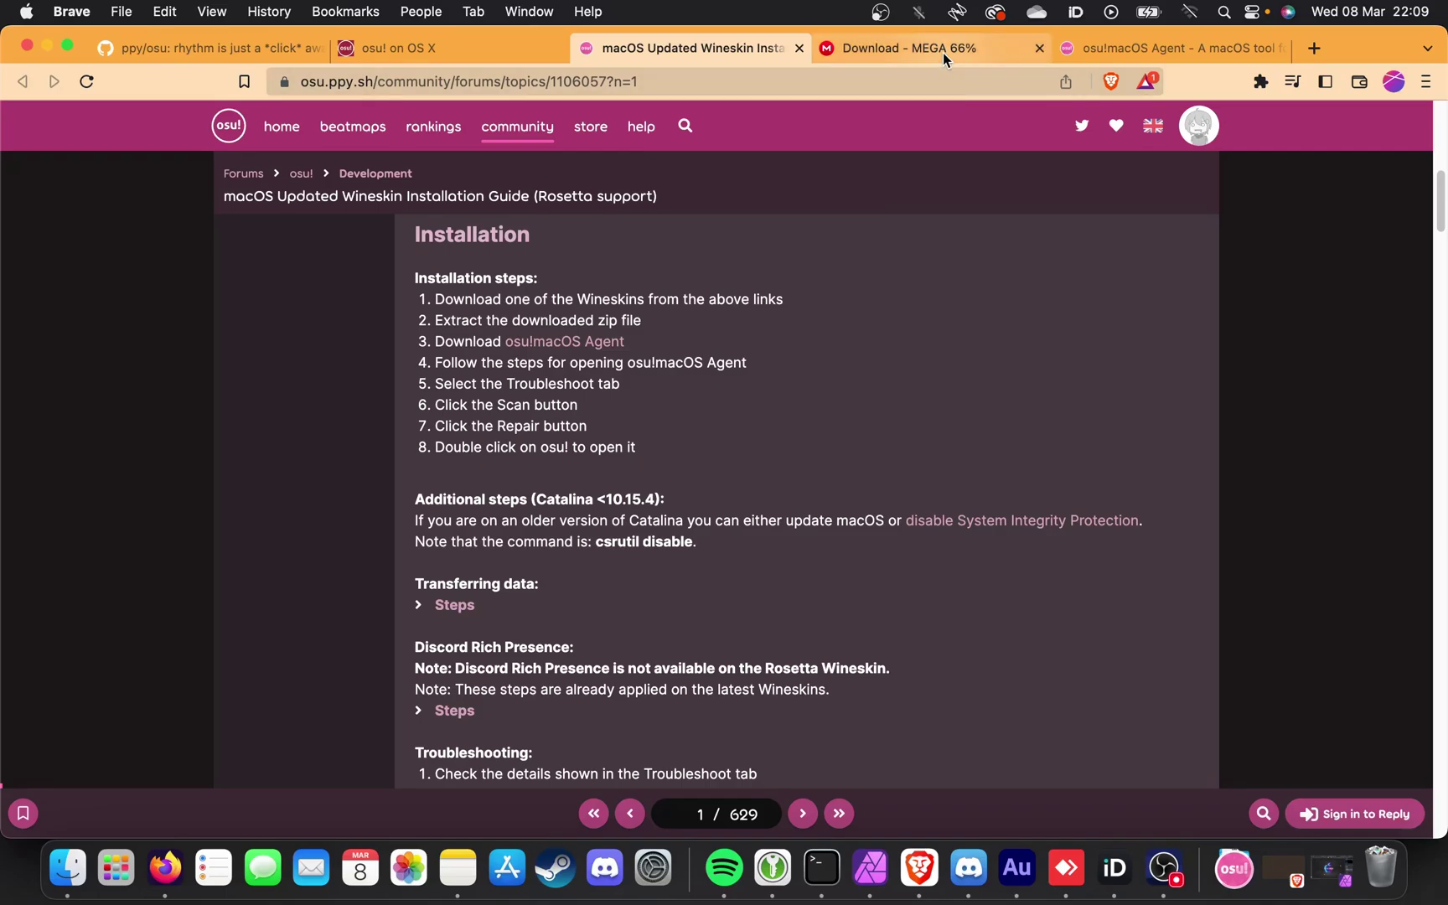
pyautogui.moveTo(485, 307); pyautogui.dragTo(754, 302)
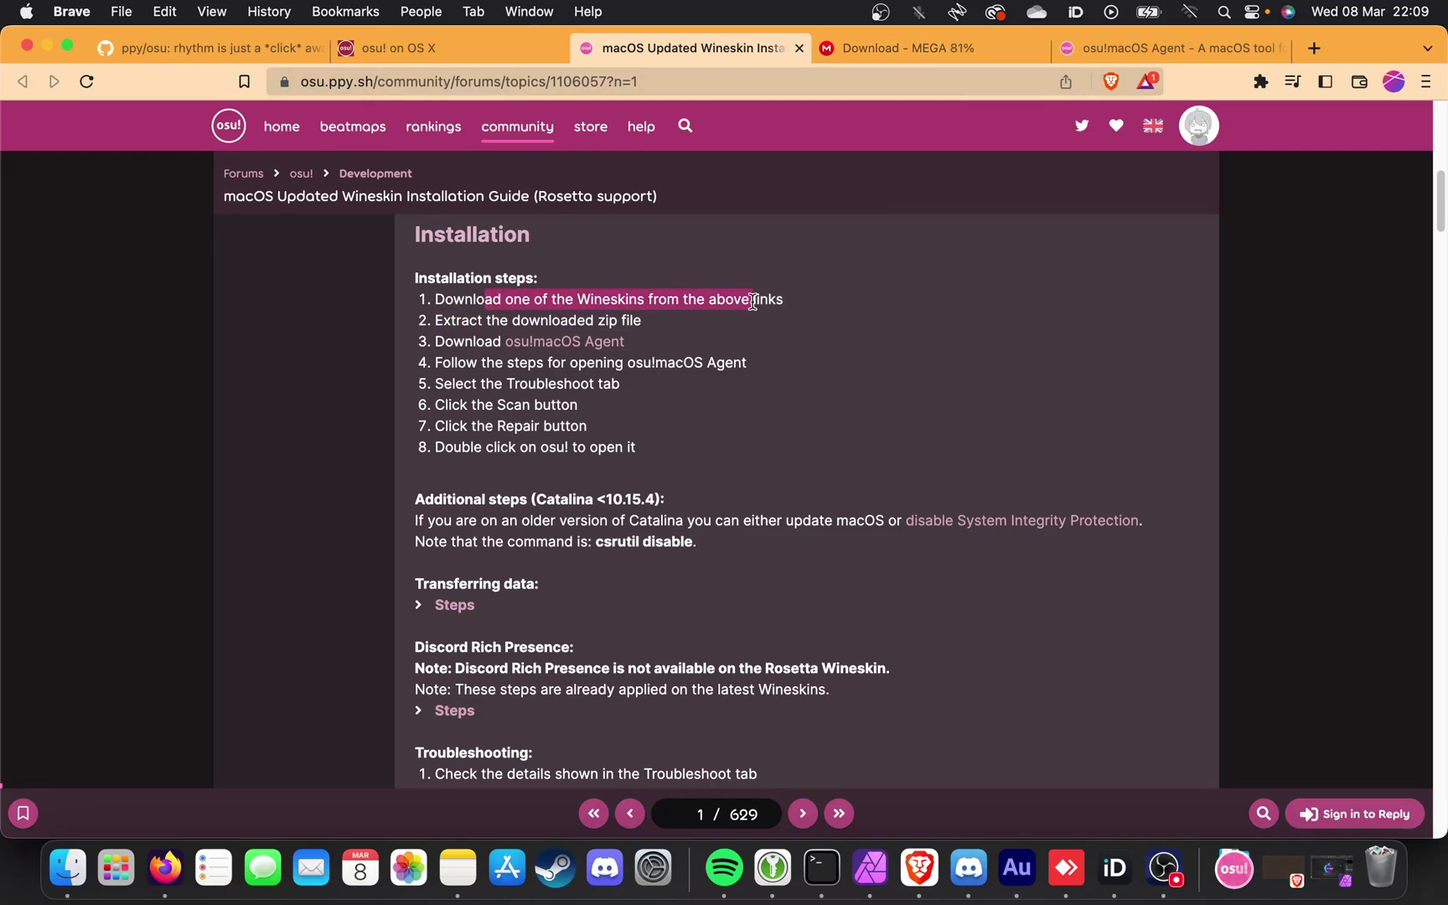
pyautogui.moveTo(513, 320); pyautogui.dragTo(668, 323)
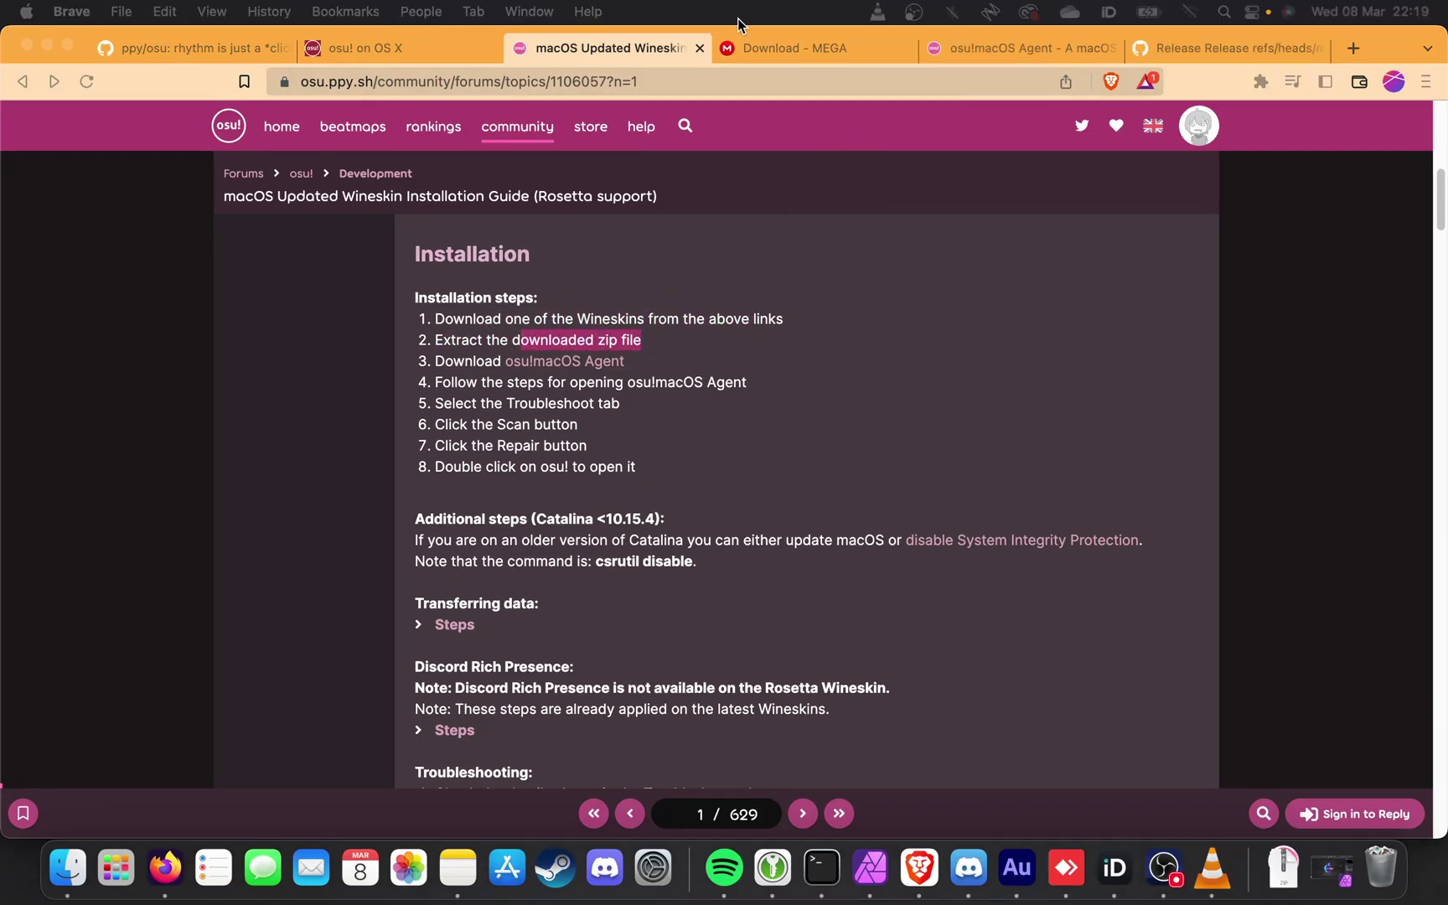
pyautogui.click(750, 46)
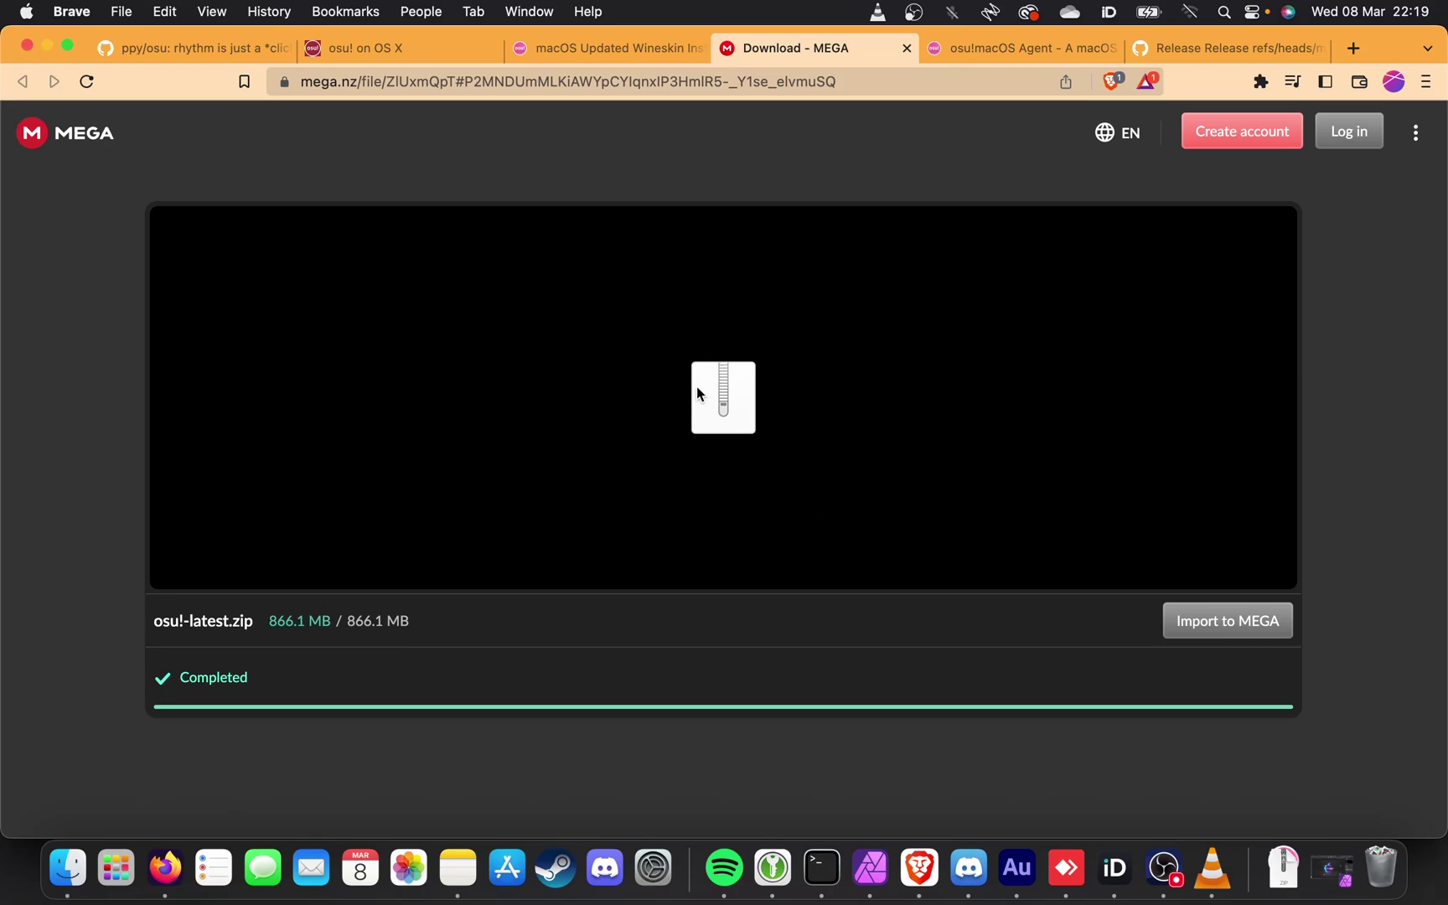
# - Switch to the osu!macOS Agent thread and scroll to its download page link and installation steps
pyautogui.click(618, 46)
pyautogui.moveTo(453, 362); pyautogui.dragTo(631, 362)
pyautogui.click(629, 369)
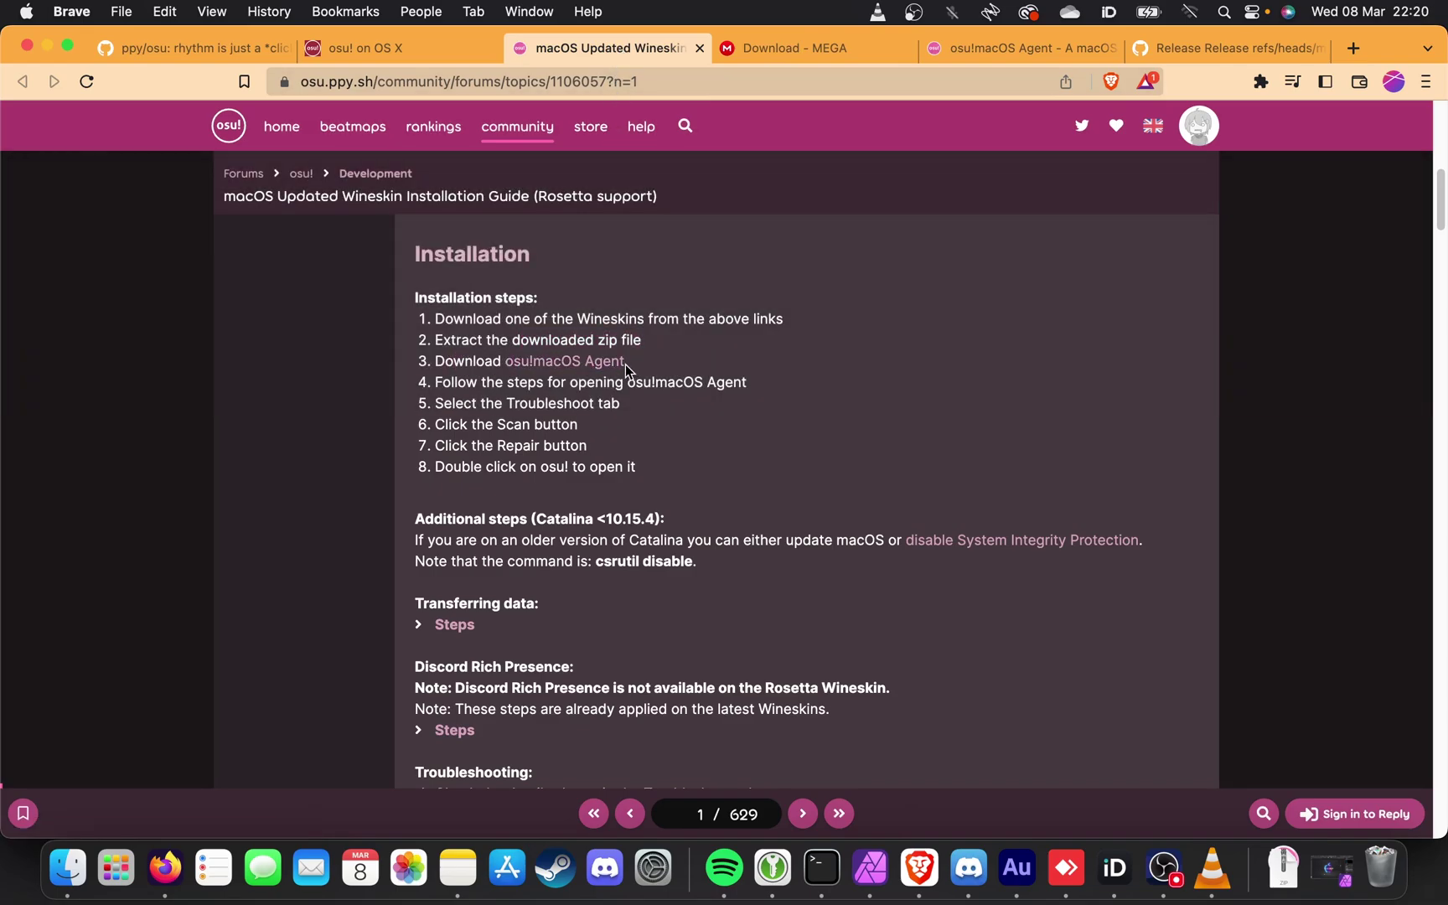
pyautogui.rightClick(627, 369)
pyautogui.click(633, 374)
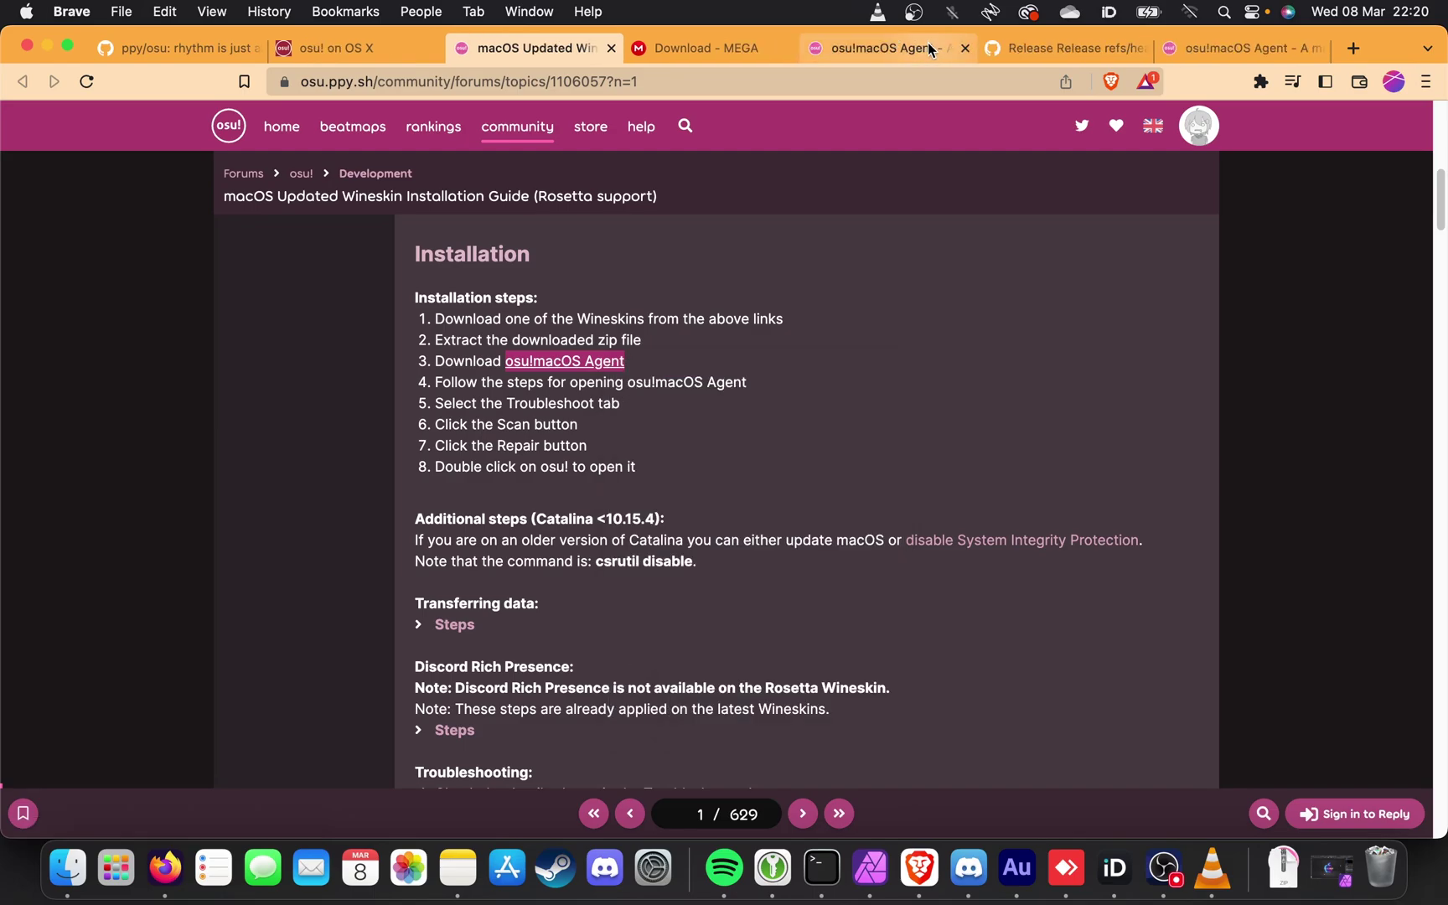
pyautogui.click(930, 48)
pyautogui.scroll(-10, 816, 401)
pyautogui.scroll(-8, 815, 401)
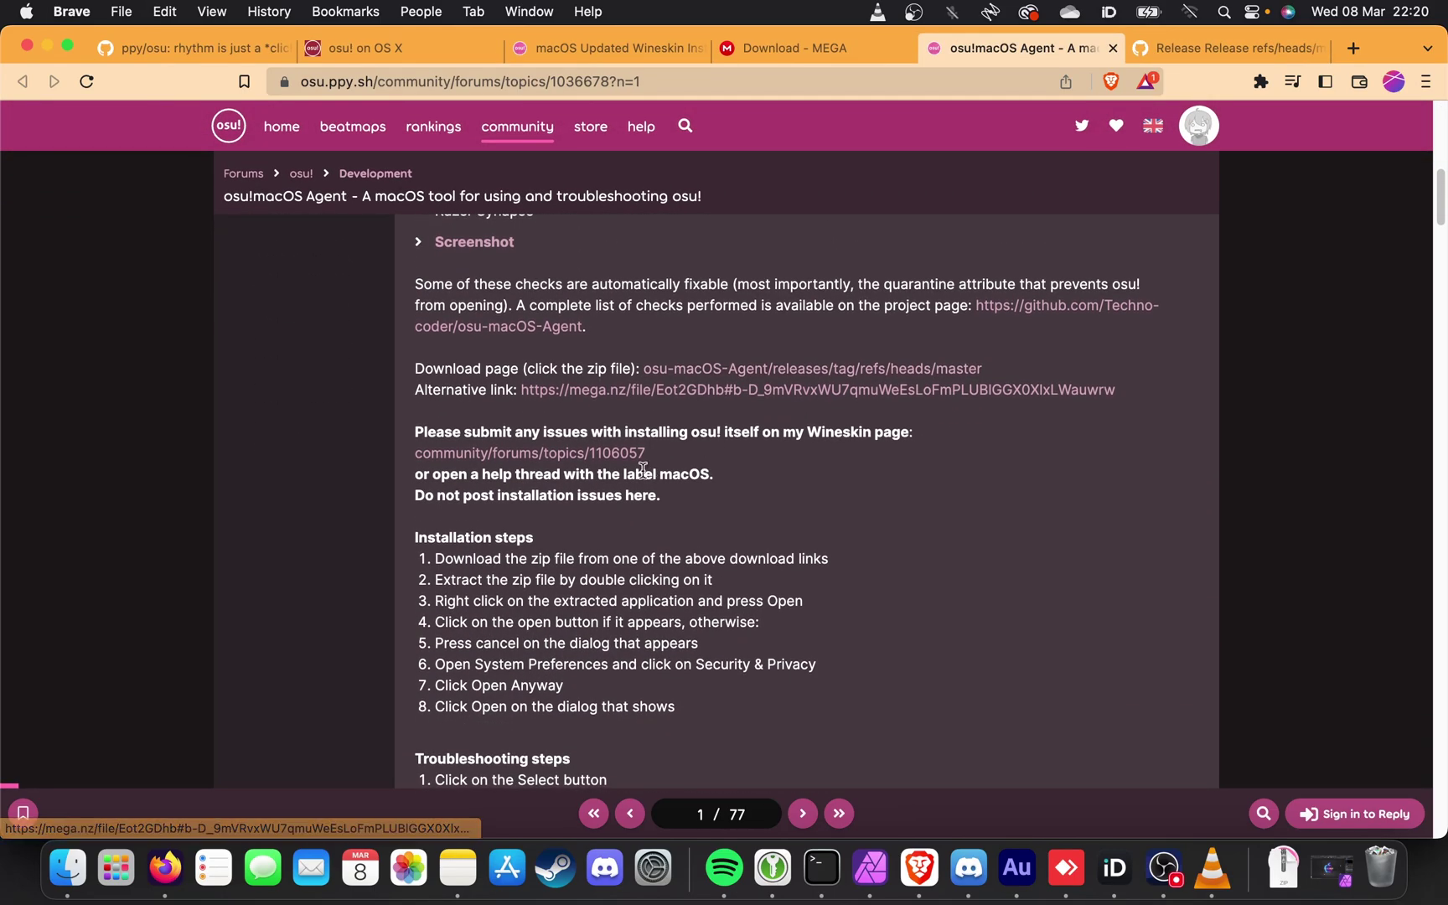
pyautogui.moveTo(598, 535); pyautogui.dragTo(419, 537)
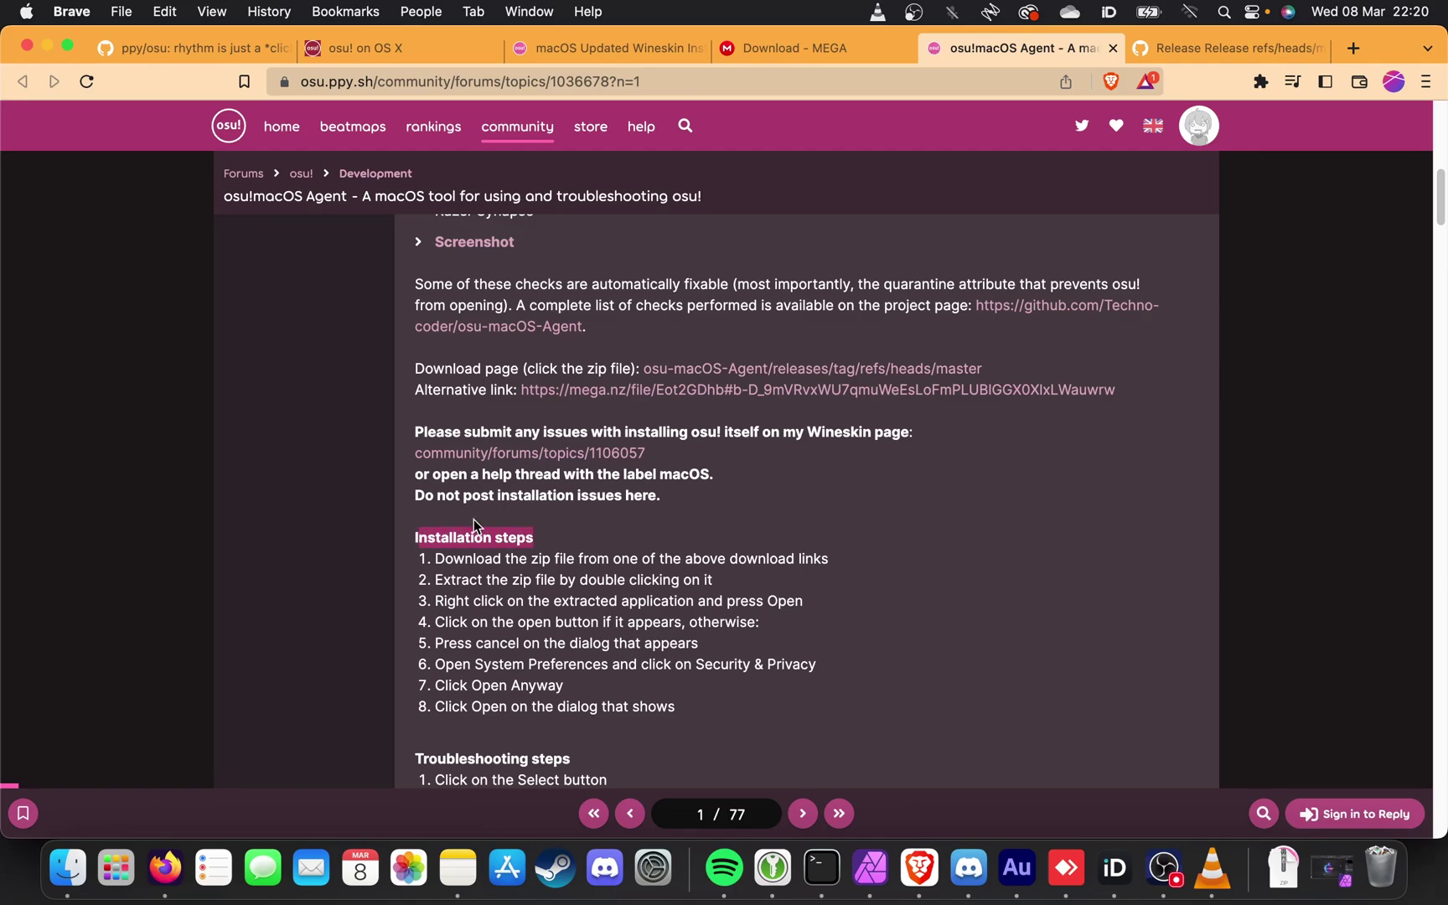
pyautogui.moveTo(417, 370); pyautogui.dragTo(635, 370)
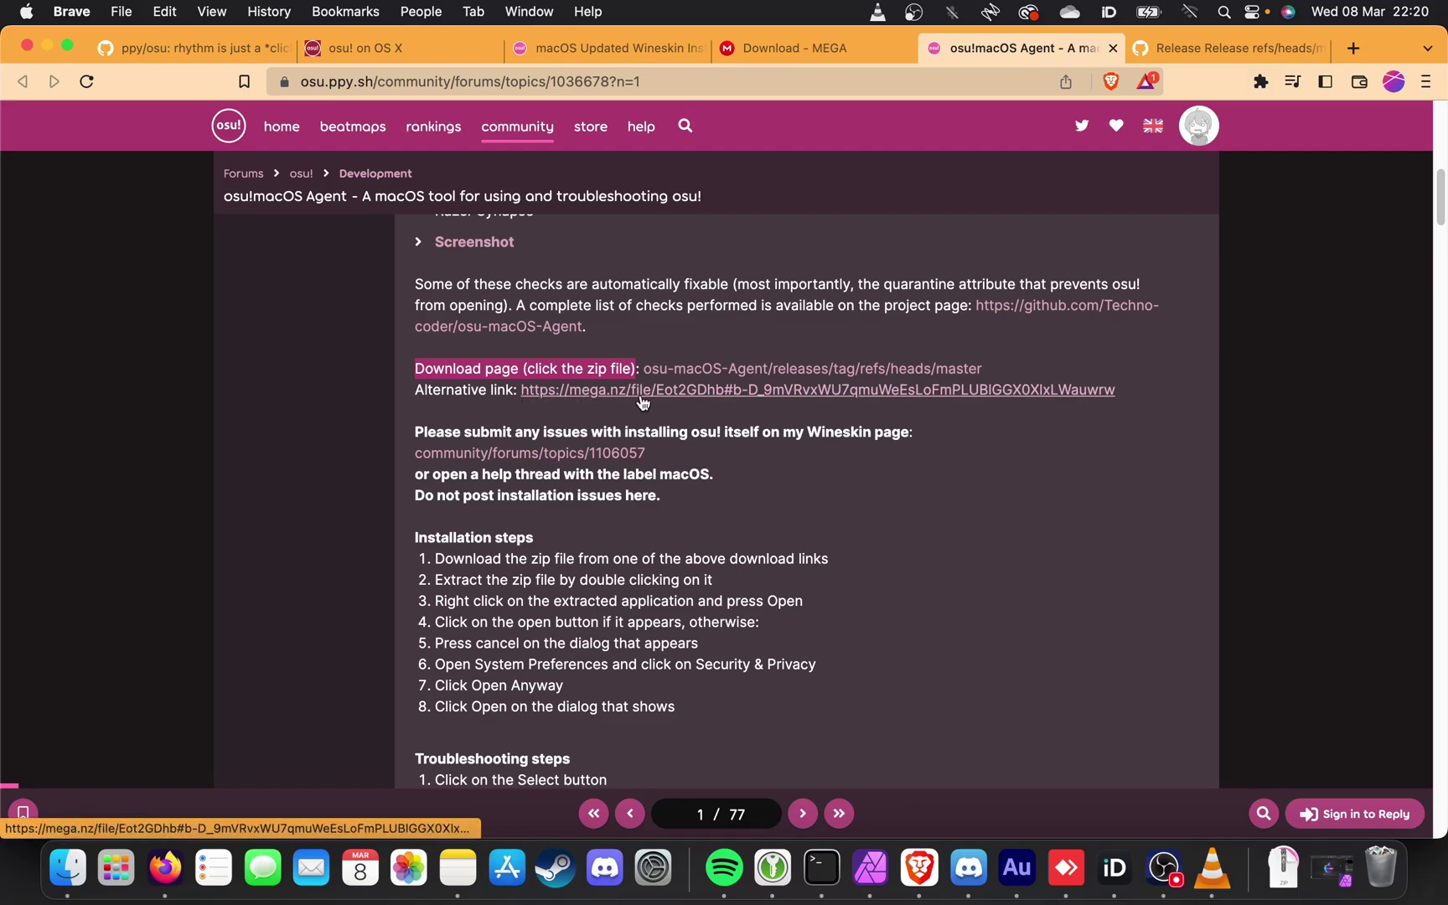
# - Download osu.macOS.Agent.zip from the Assets of the latest GitHub release
pyautogui.click(814, 376)
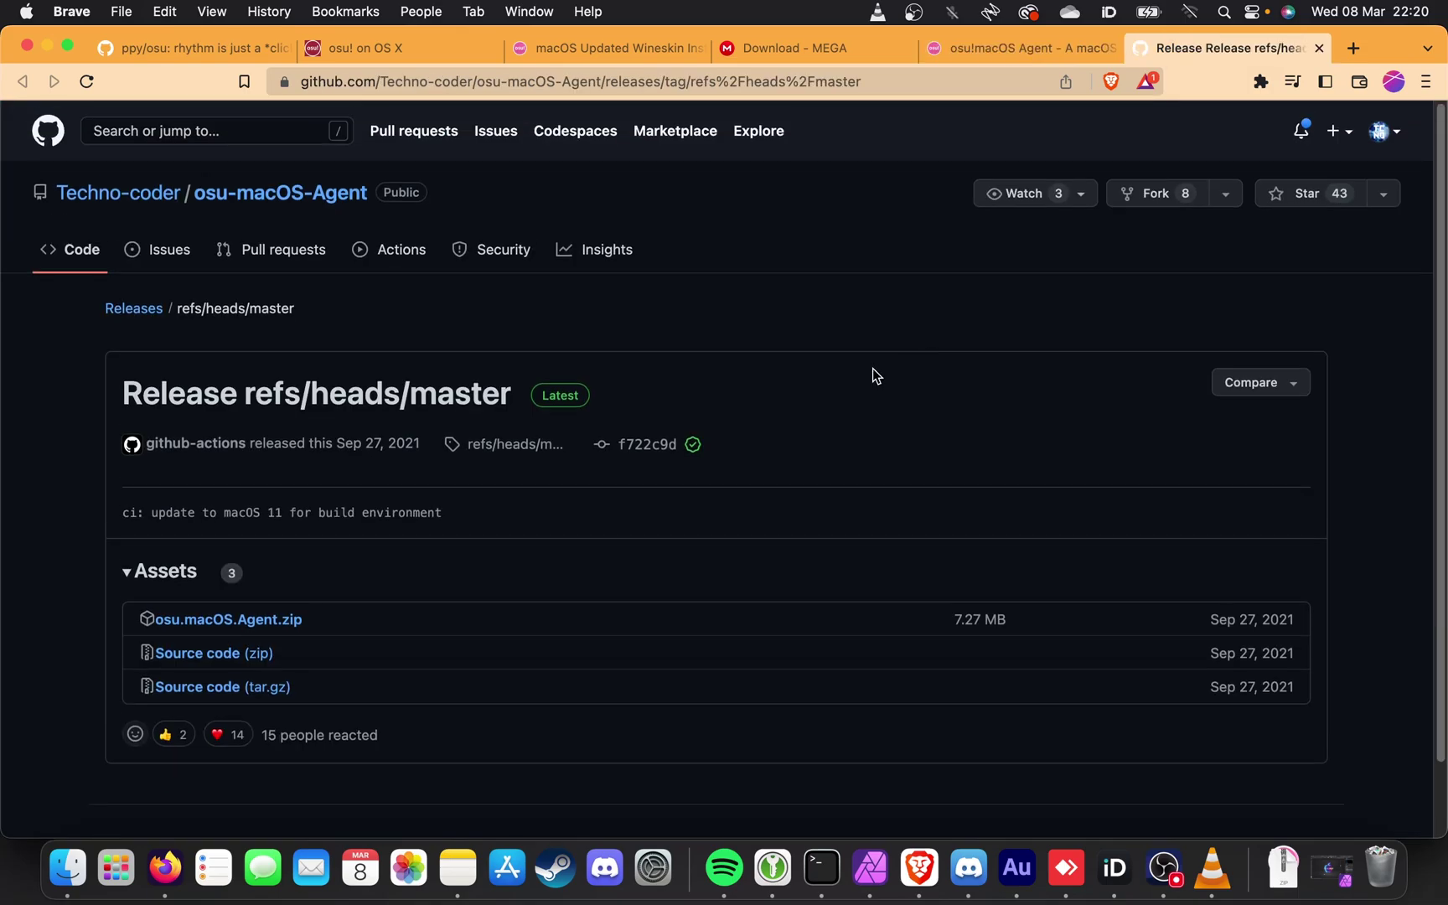
pyautogui.scroll(-2, 473, 402)
pyautogui.click(273, 541)
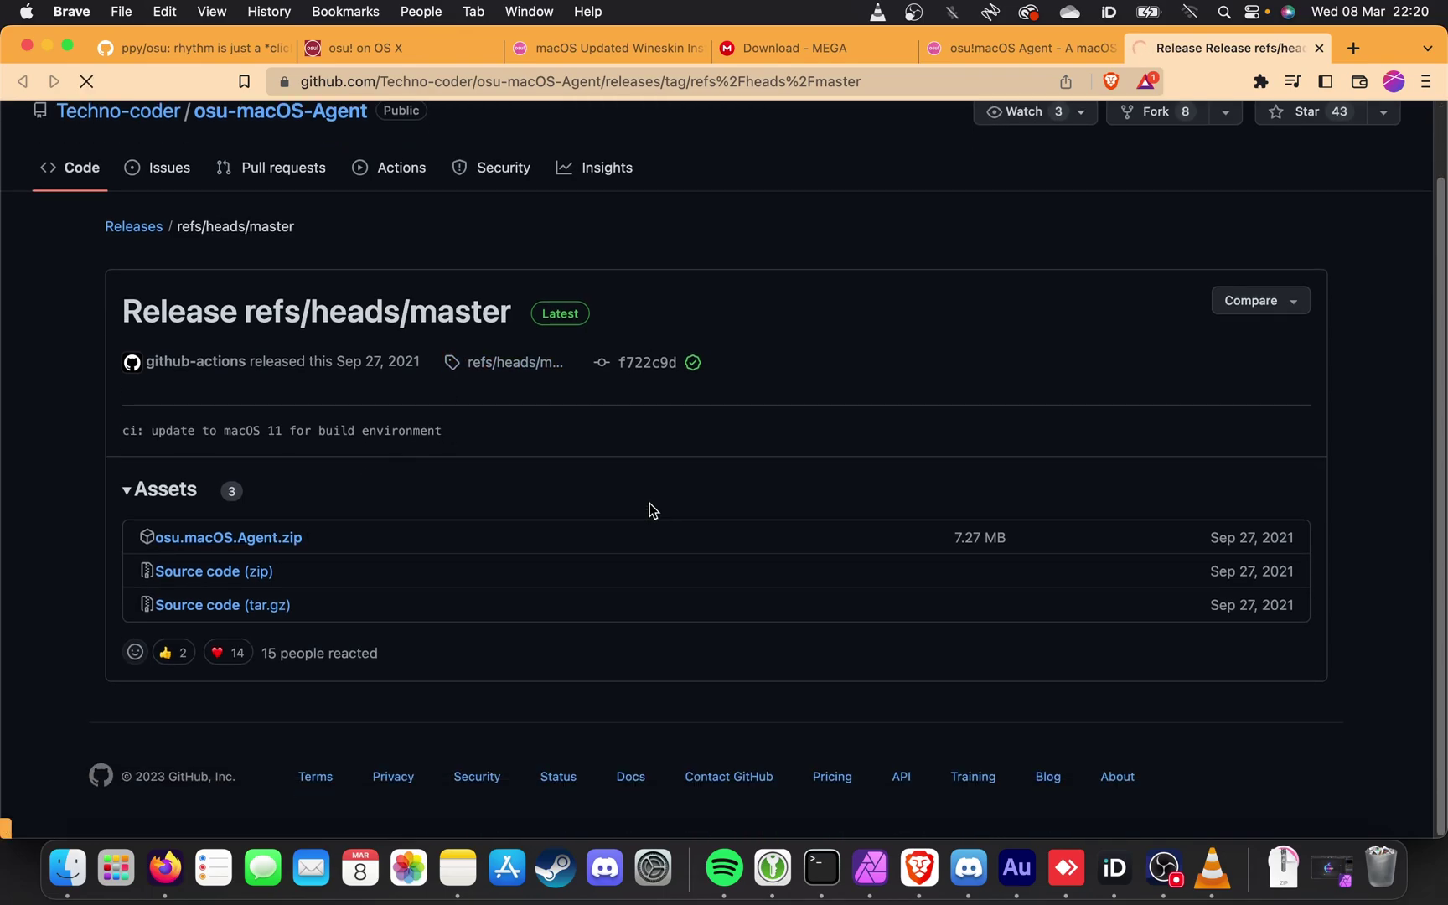
# - Minimise Brave and select the downloaded osu.macOS.Agent.zip in Finder's Downloads
pyautogui.click(46, 44)
pyautogui.click(620, 305)
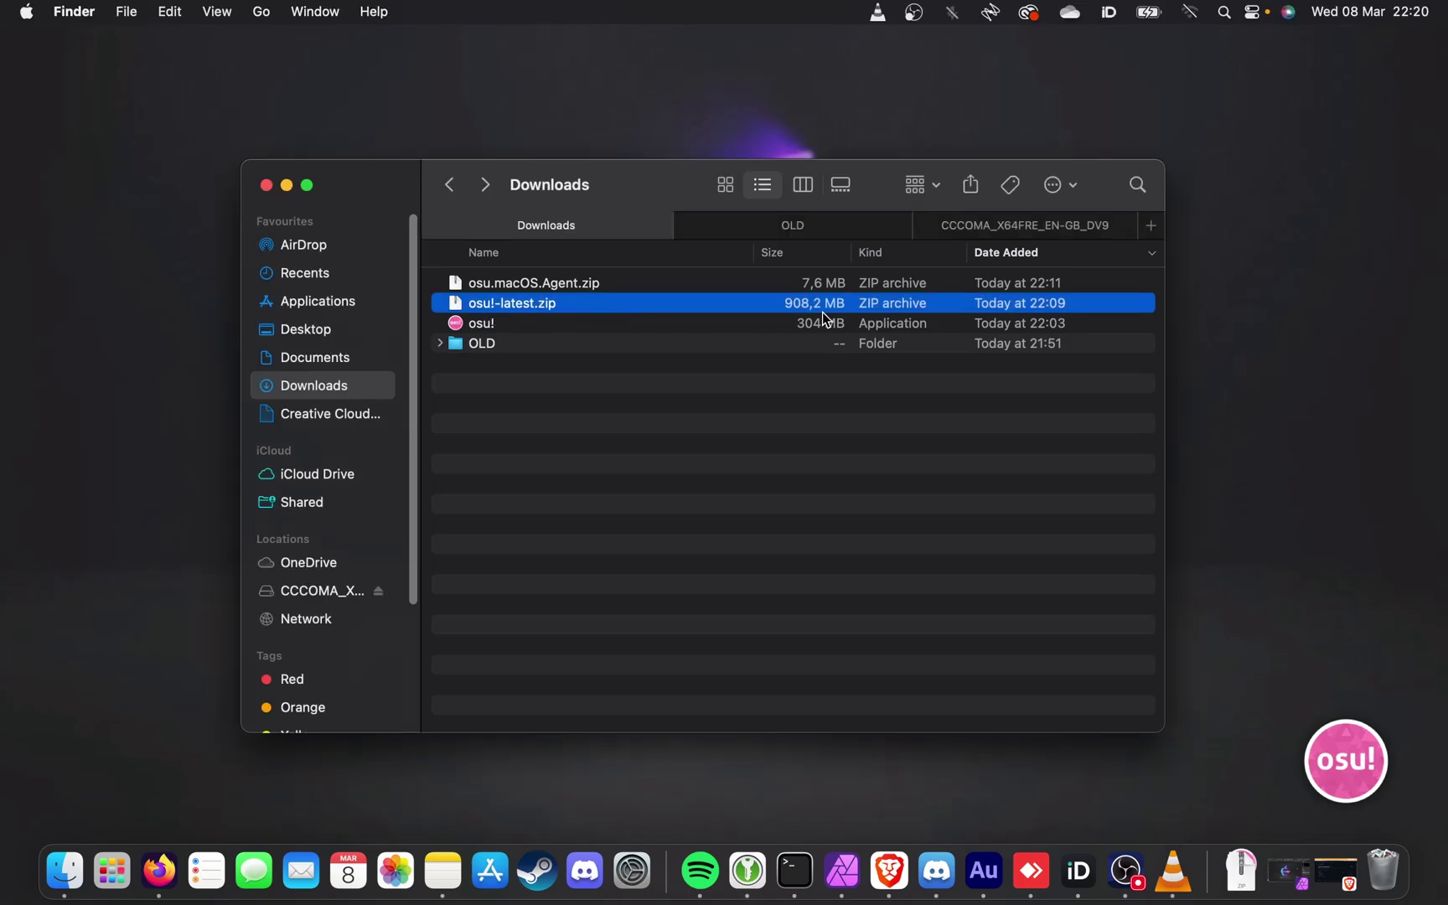
pyautogui.click(517, 285)
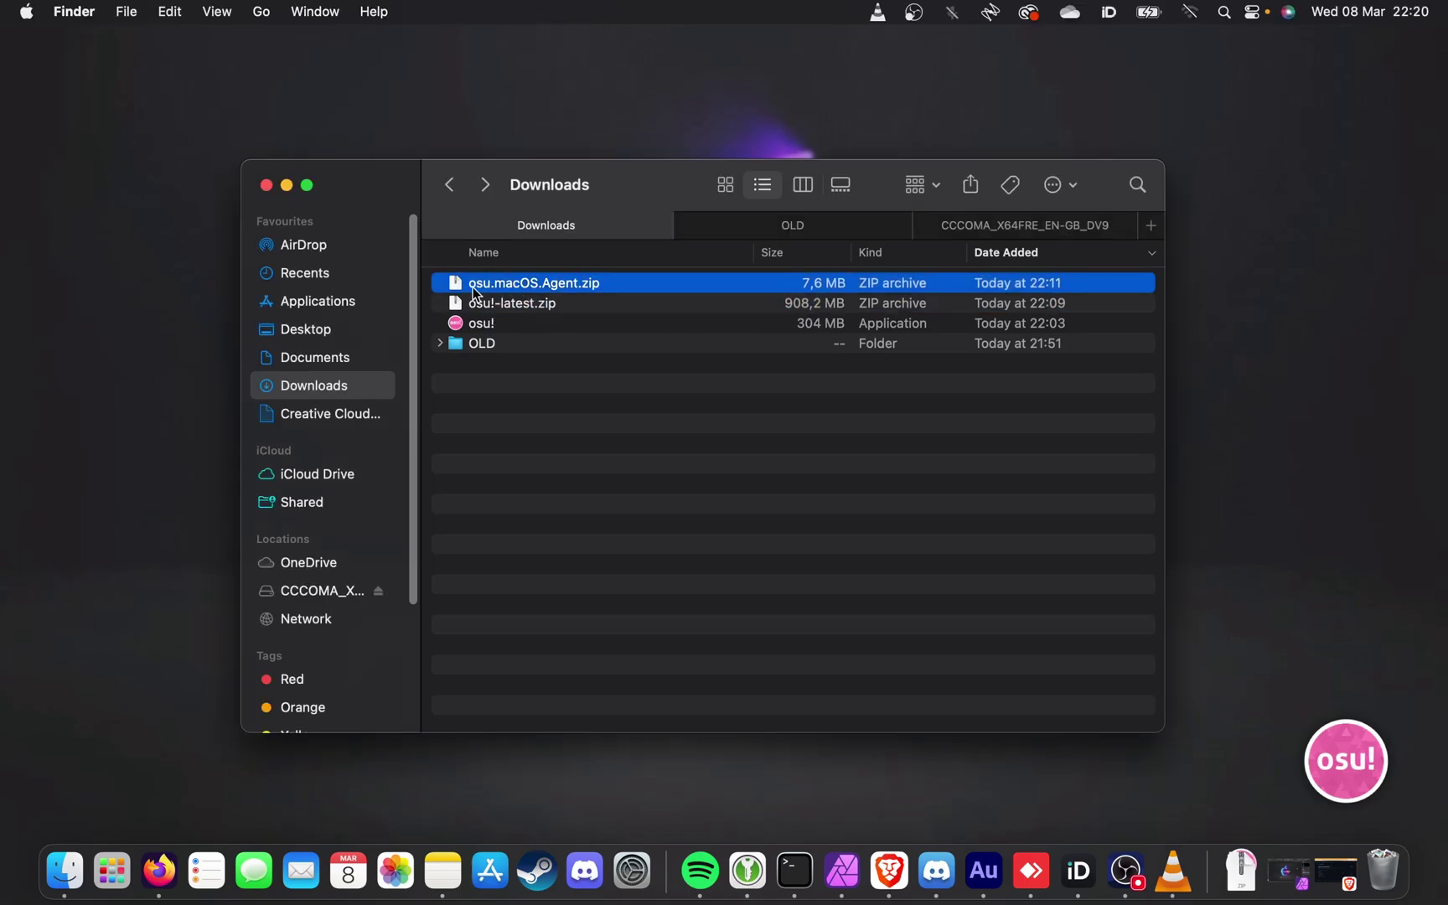
# - Expand osu!-latest.zip and osu.macOS.Agent.zip, then select and right-click the osu!macOS Agent app
pyautogui.doubleClick(580, 301)
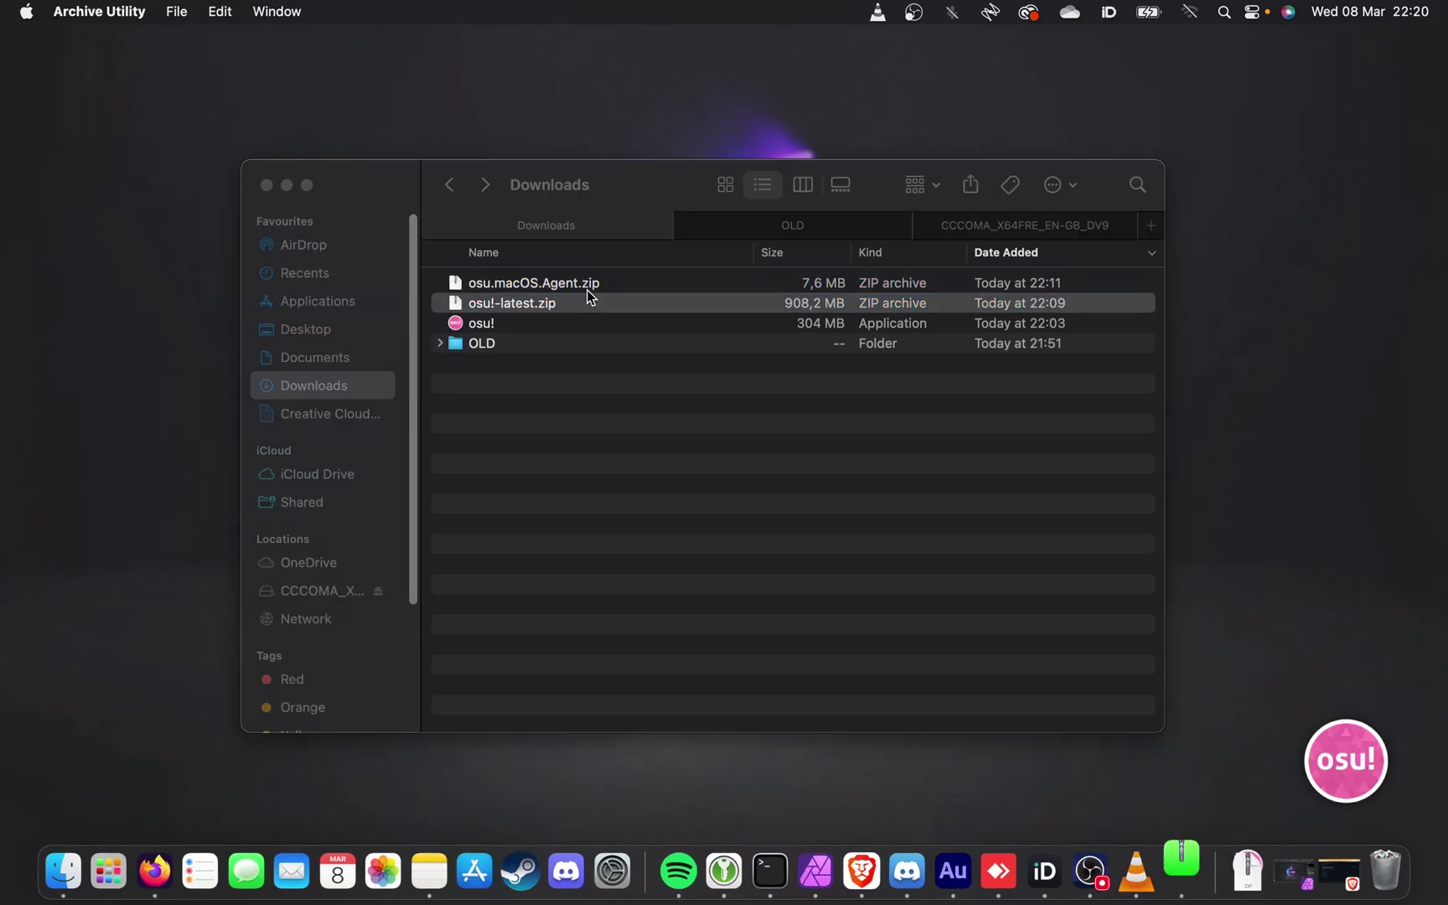
pyautogui.doubleClick(590, 290)
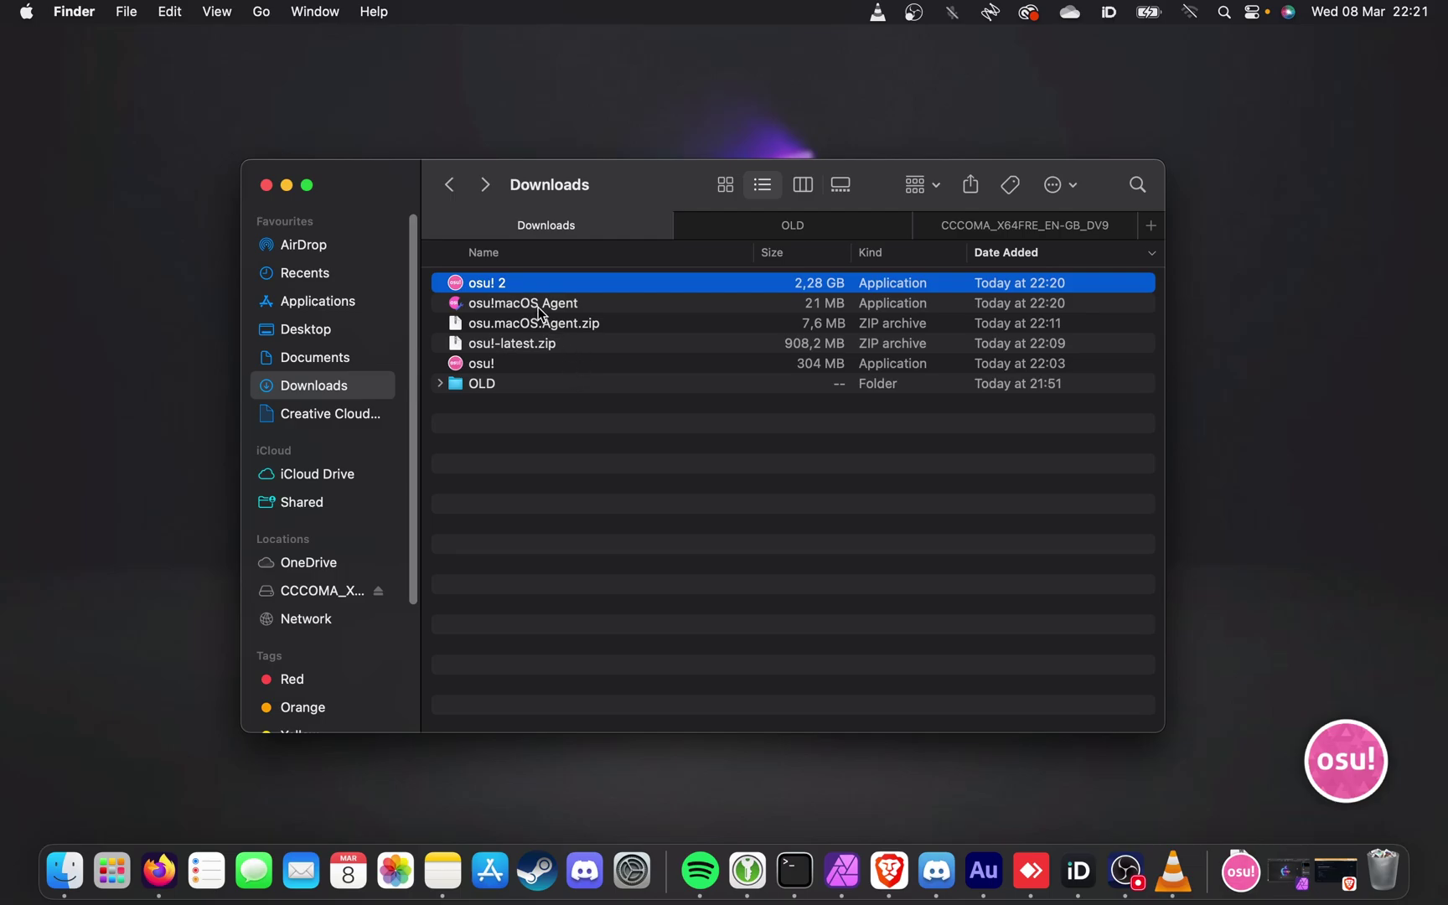
pyautogui.click(478, 309)
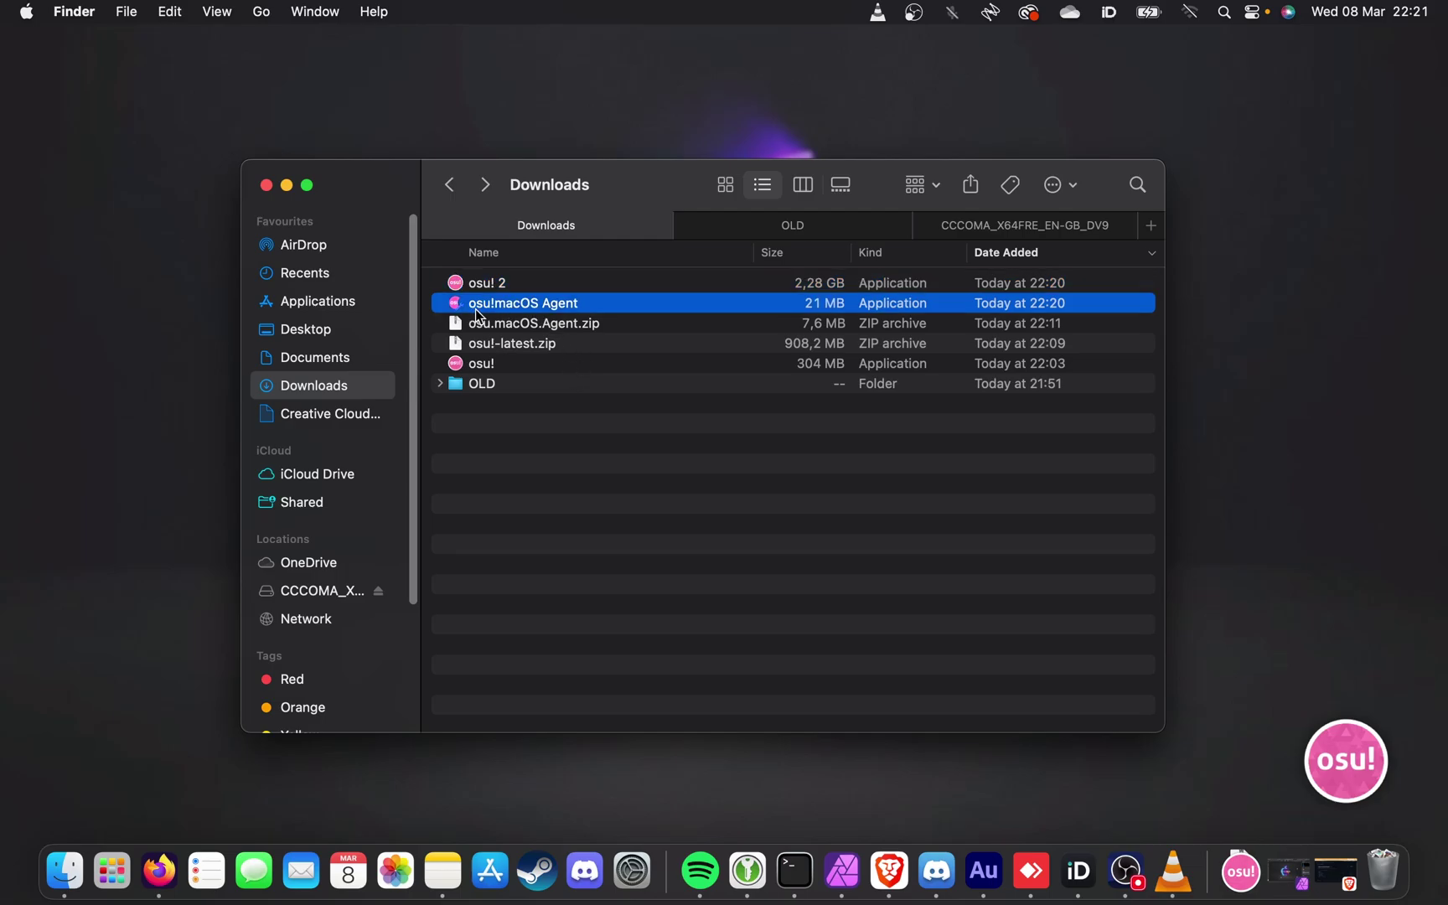
pyautogui.rightClick(601, 309)
# - Open osu!macOS Agent and set the General tab's osu! location to osu! 2 in Downloads
pyautogui.click(630, 318)
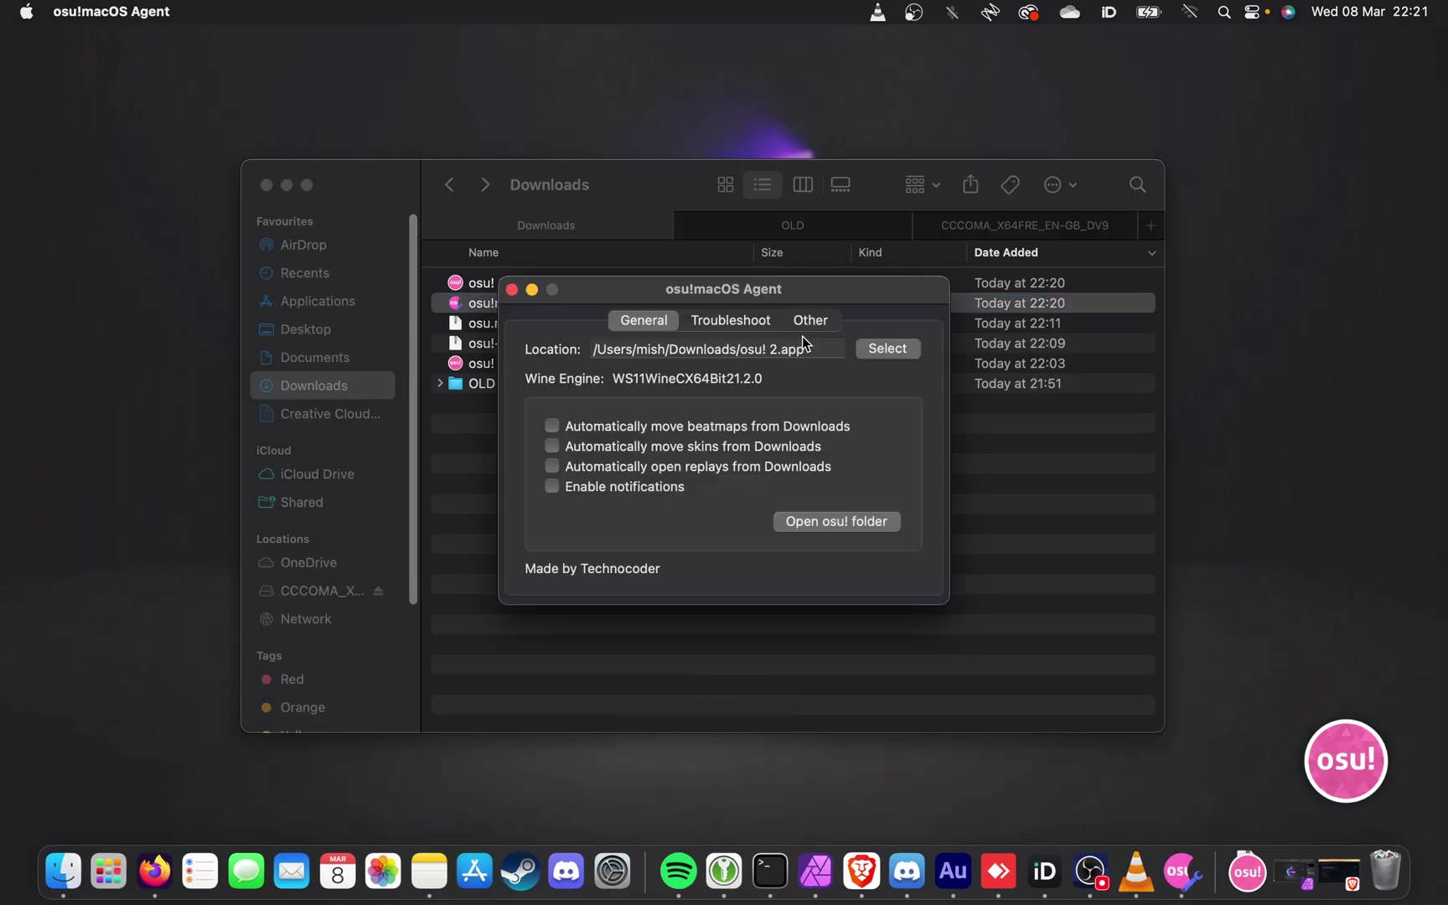
pyautogui.moveTo(832, 347); pyautogui.dragTo(555, 333)
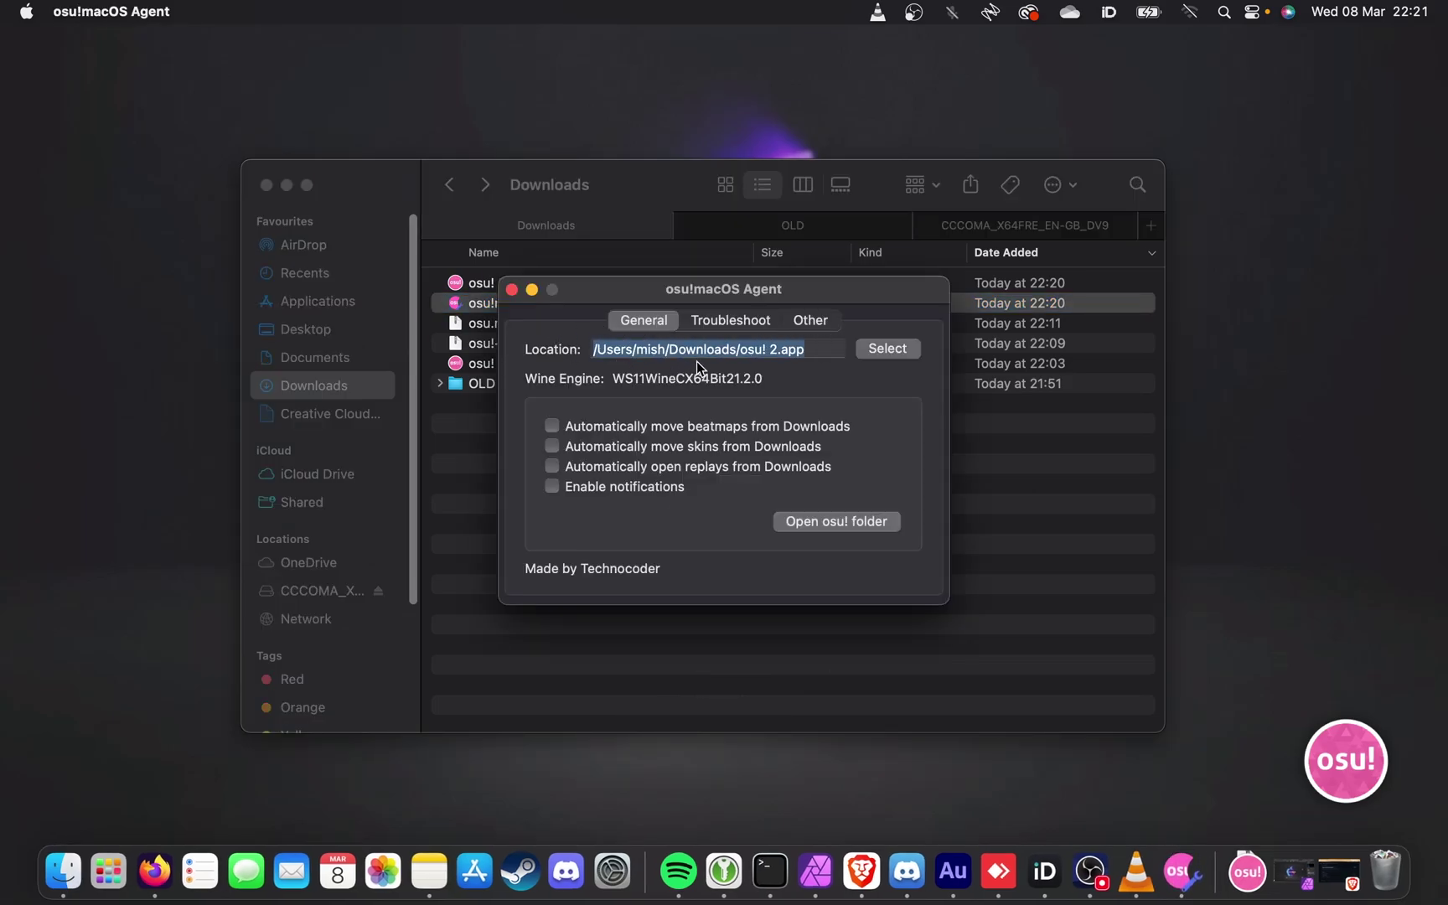
pyautogui.click(875, 350)
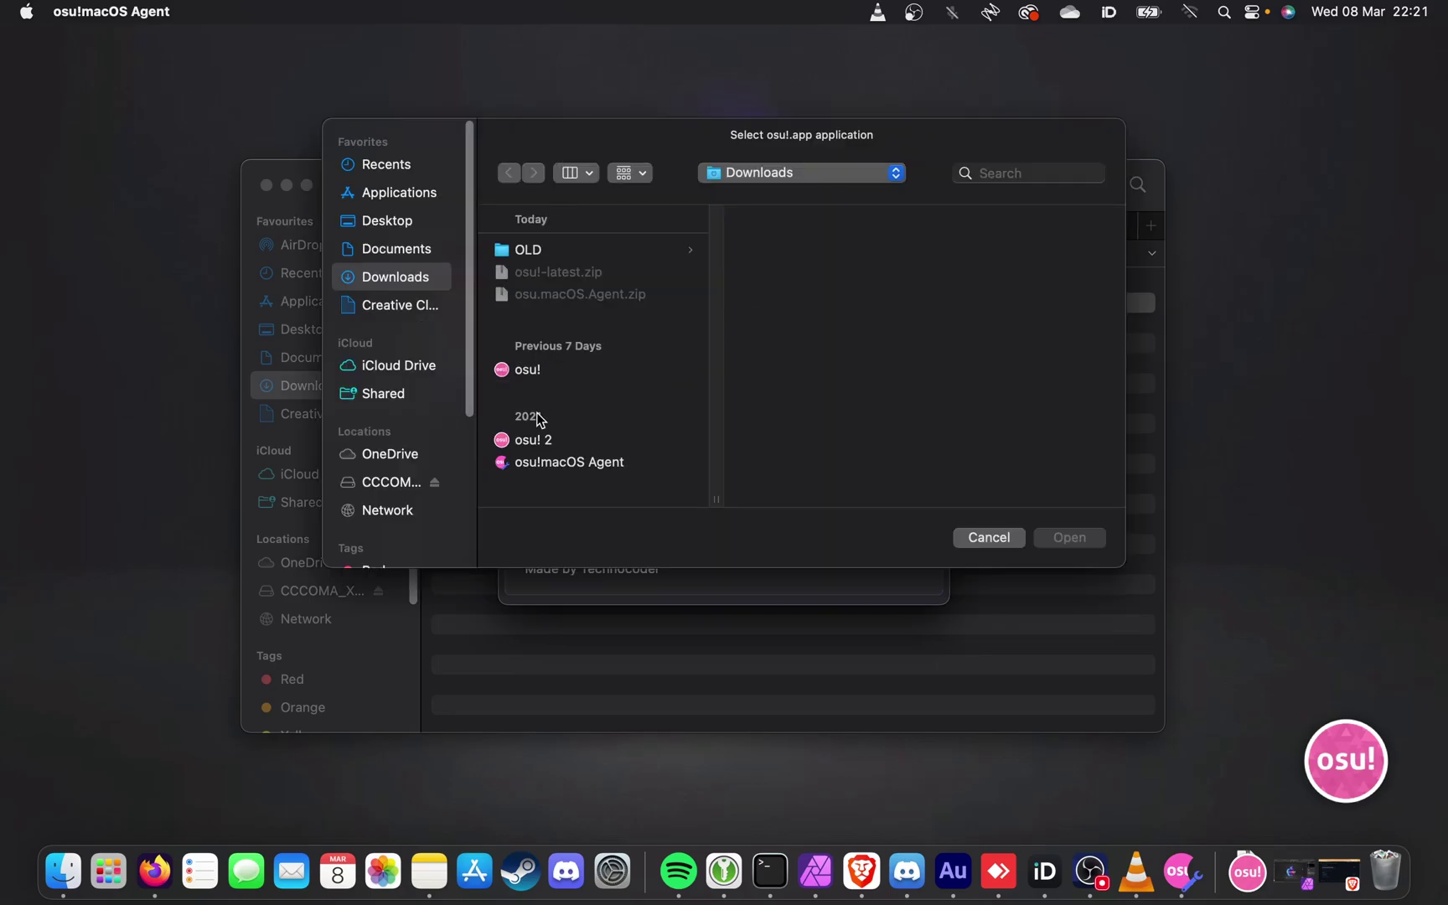
pyautogui.click(547, 442)
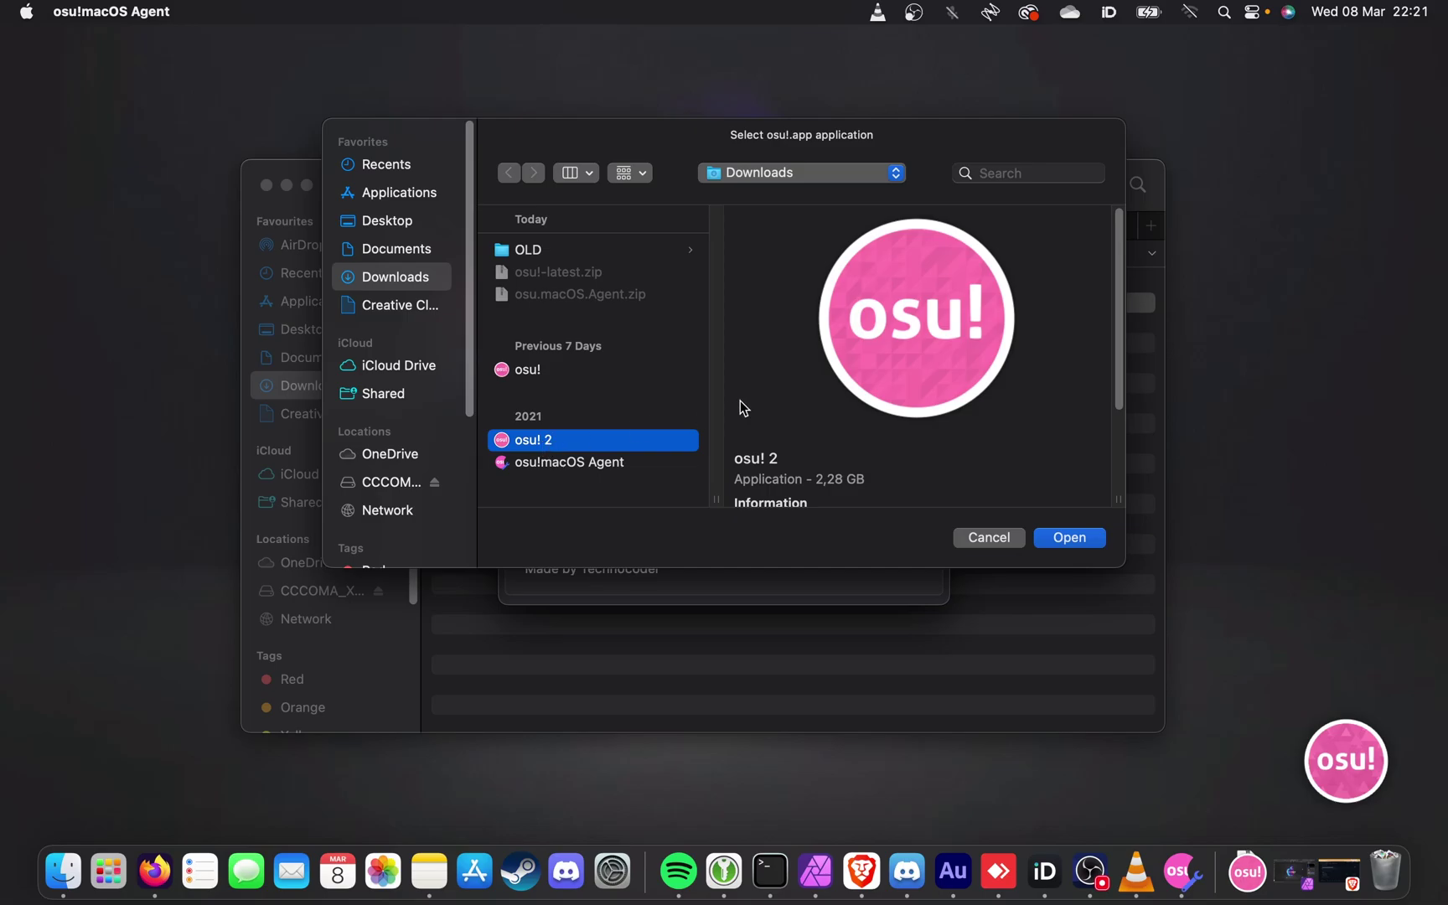
pyautogui.click(1070, 538)
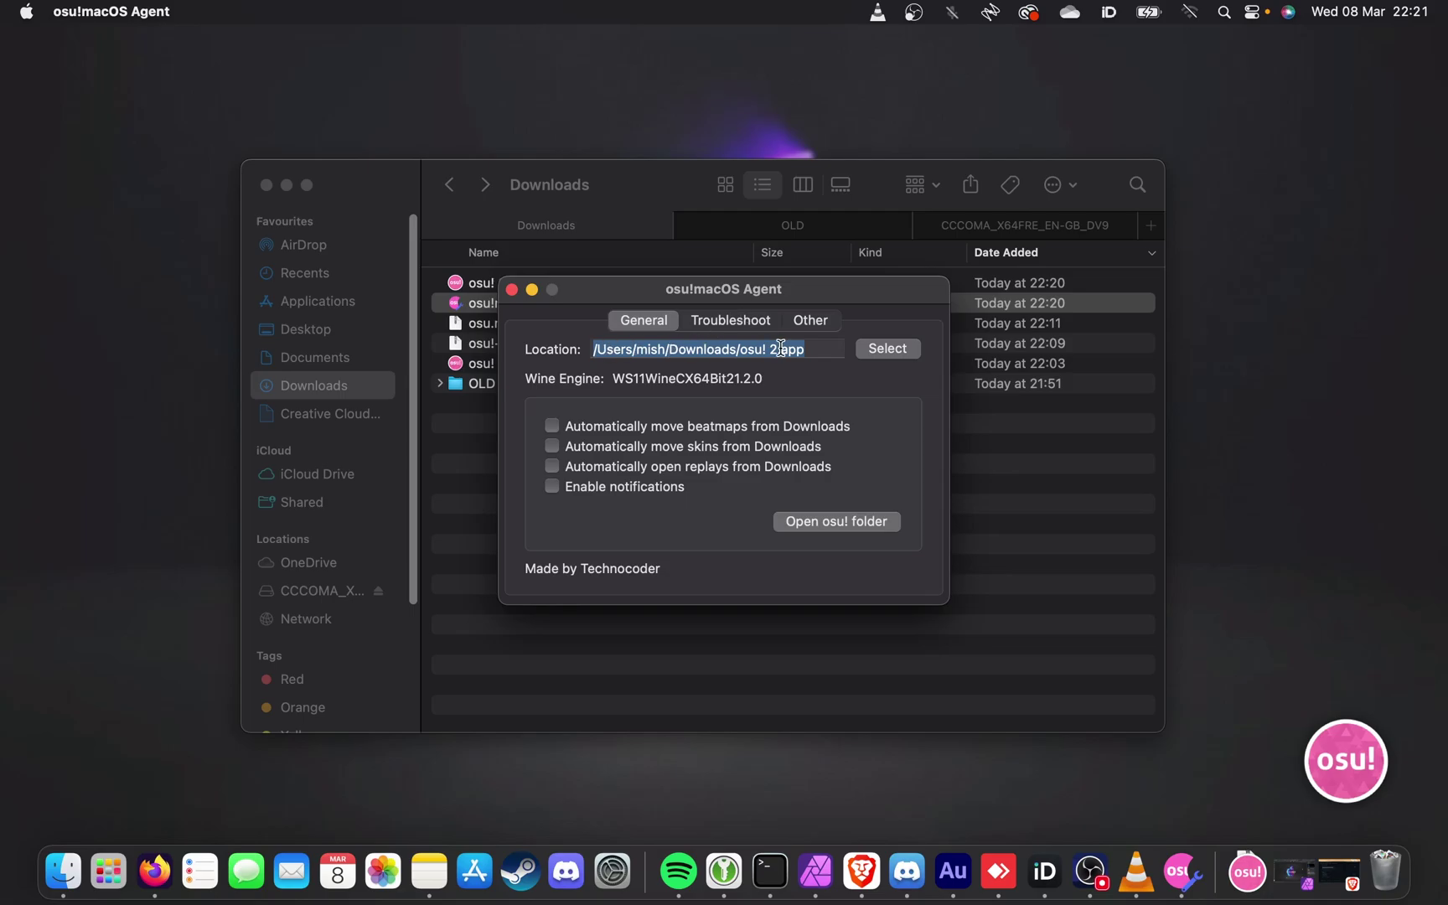
# - Run the Troubleshoot scan, start Update osu! on the Other tab, then close the agent
pyautogui.click(722, 322)
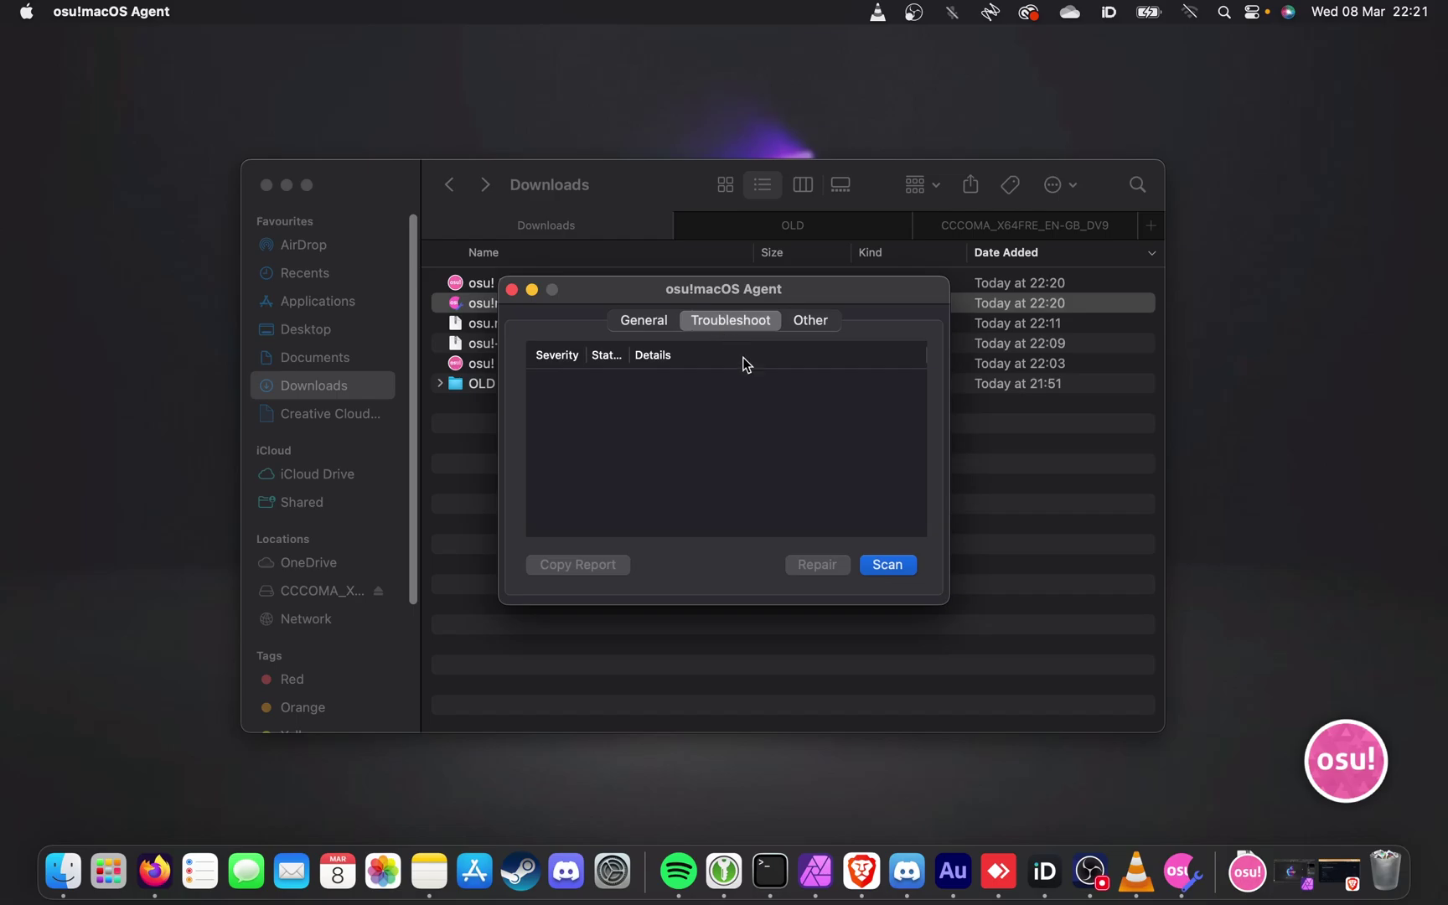
pyautogui.click(889, 567)
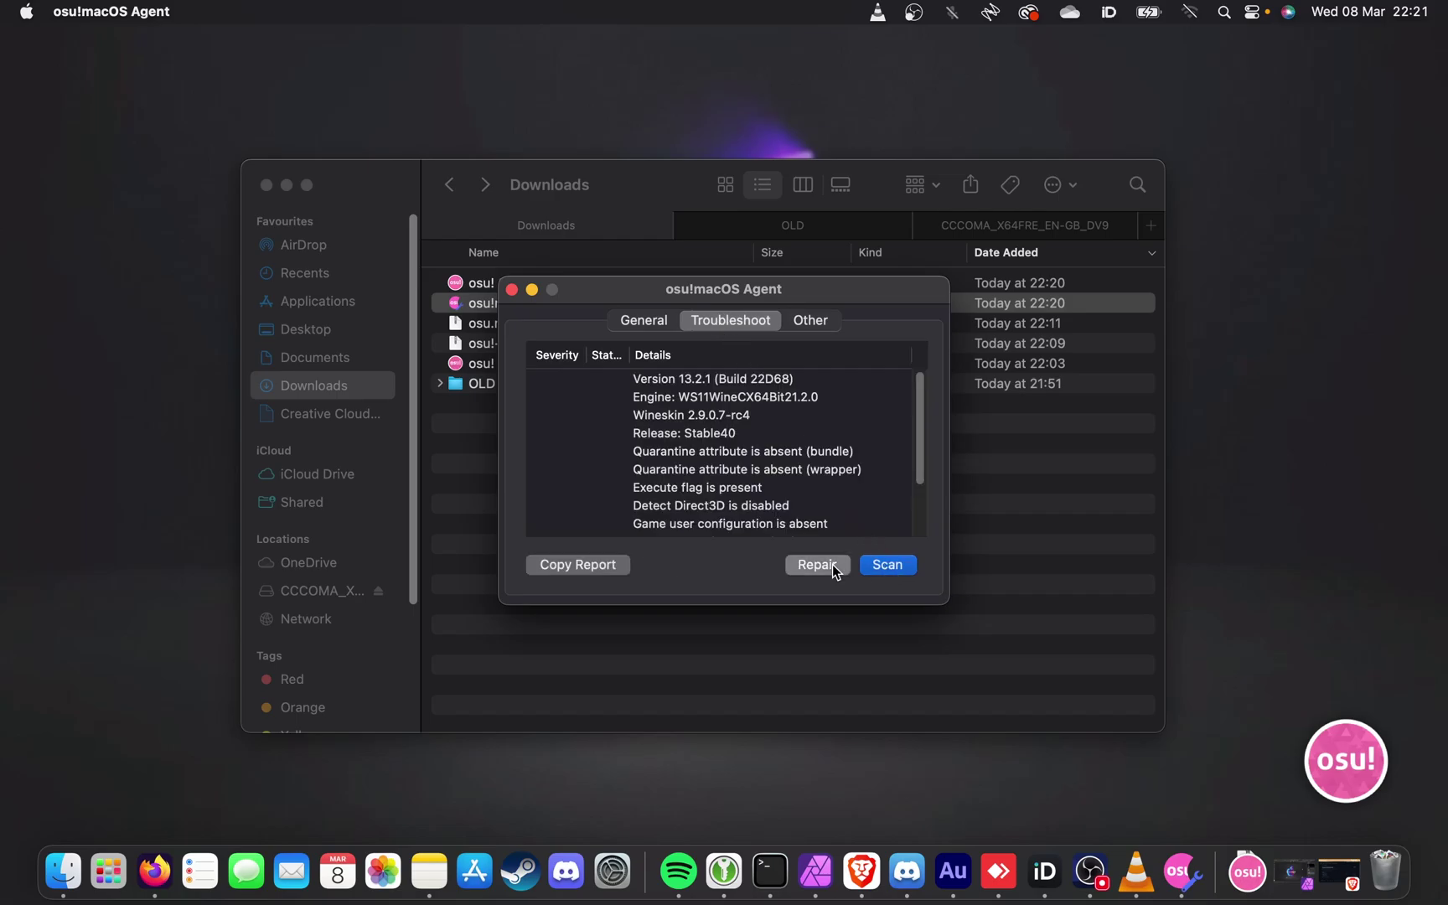
pyautogui.click(810, 327)
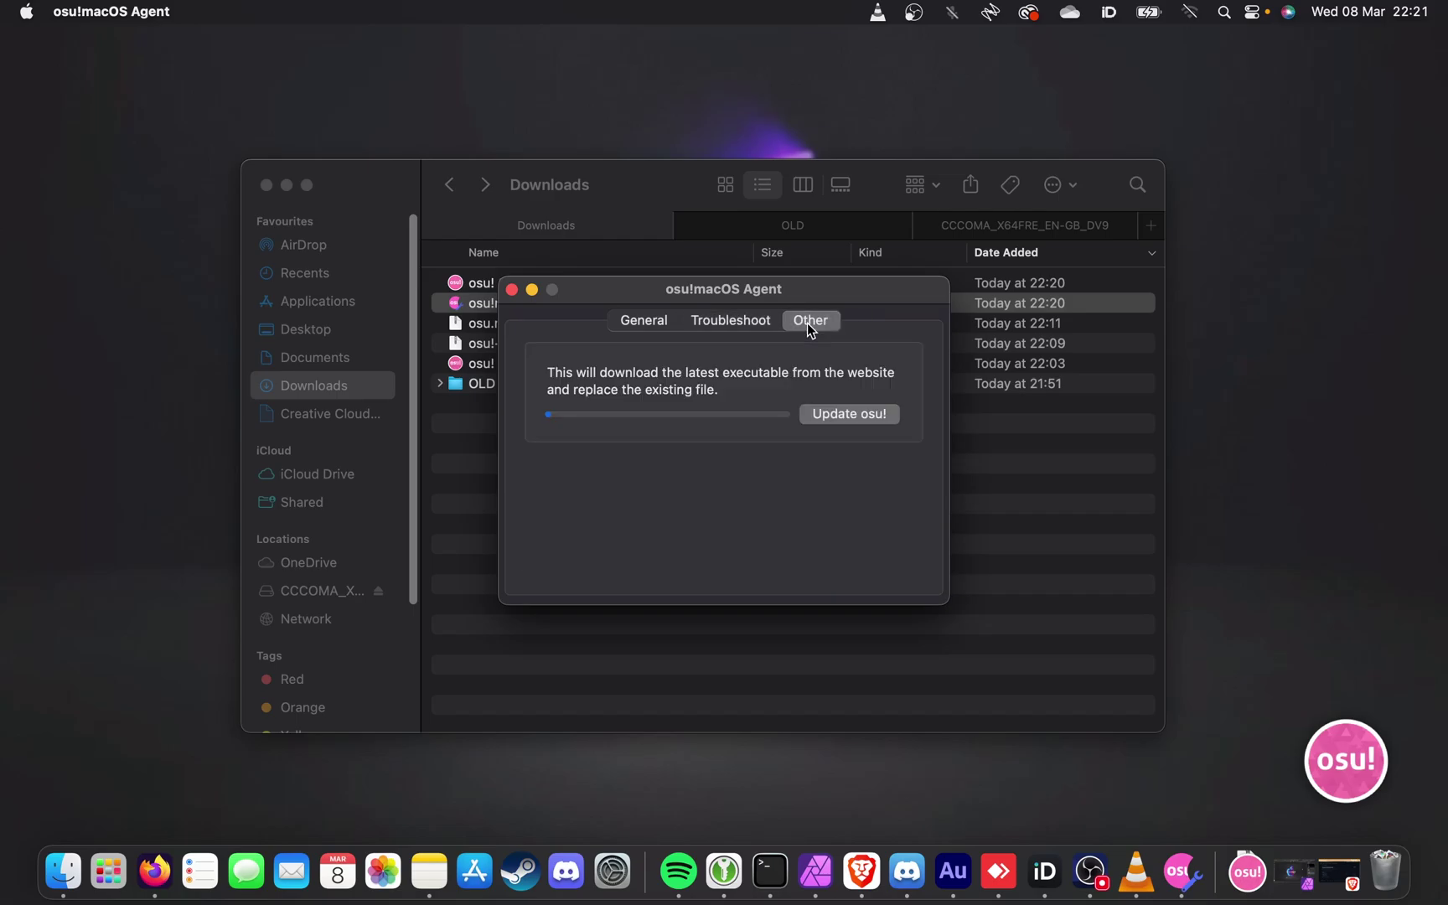
pyautogui.click(846, 419)
pyautogui.click(512, 290)
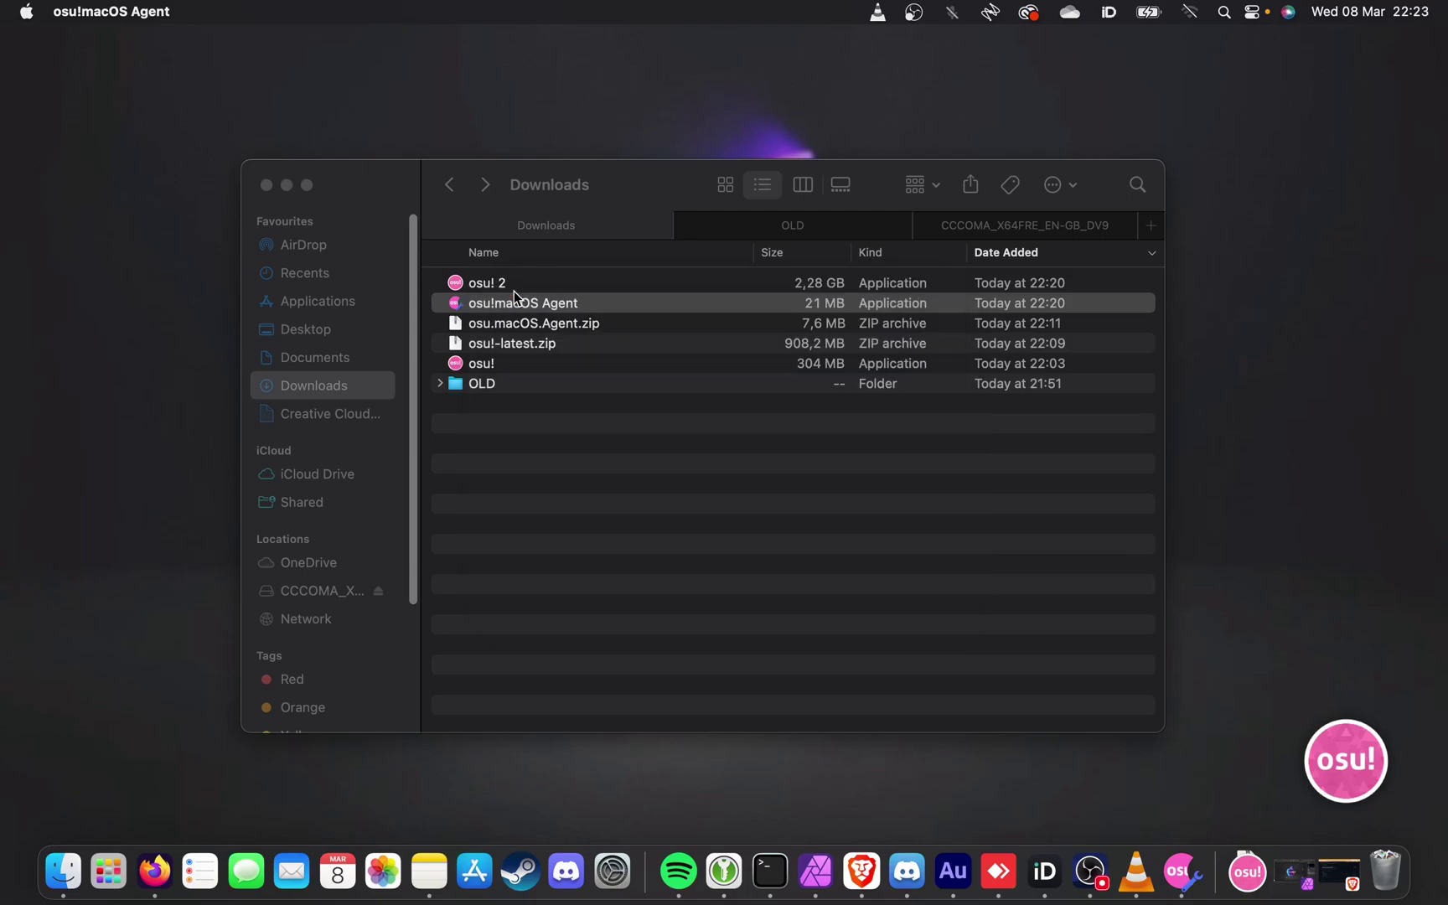
# - Select the osu! 2 application in Finder's Downloads list to launch it
pyautogui.click(513, 285)
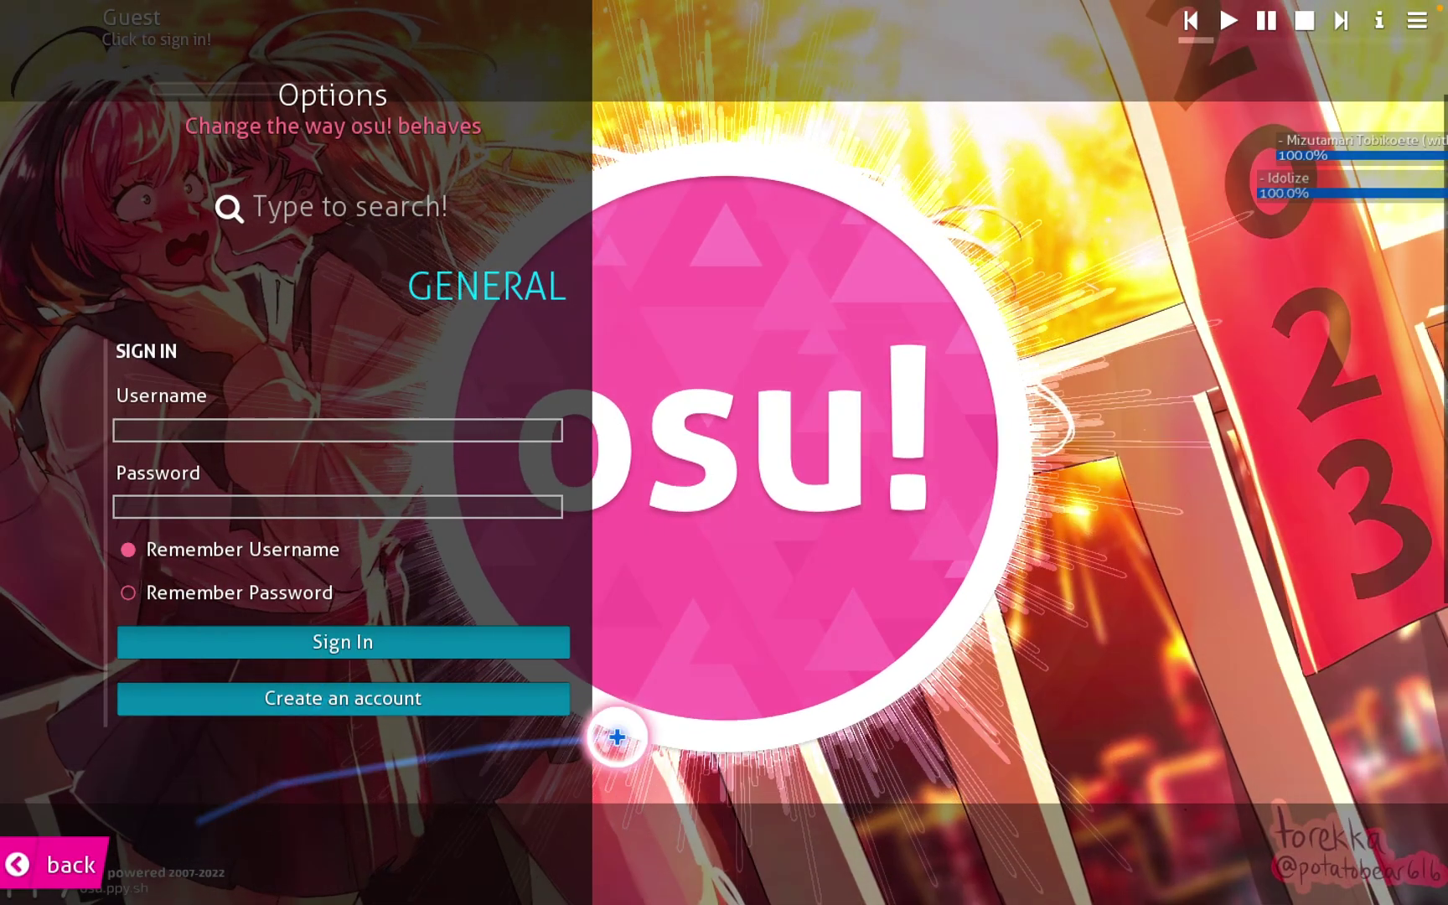
# - Open osu!'s Options at the Graphics section from the main menu
pyautogui.click(717, 591)
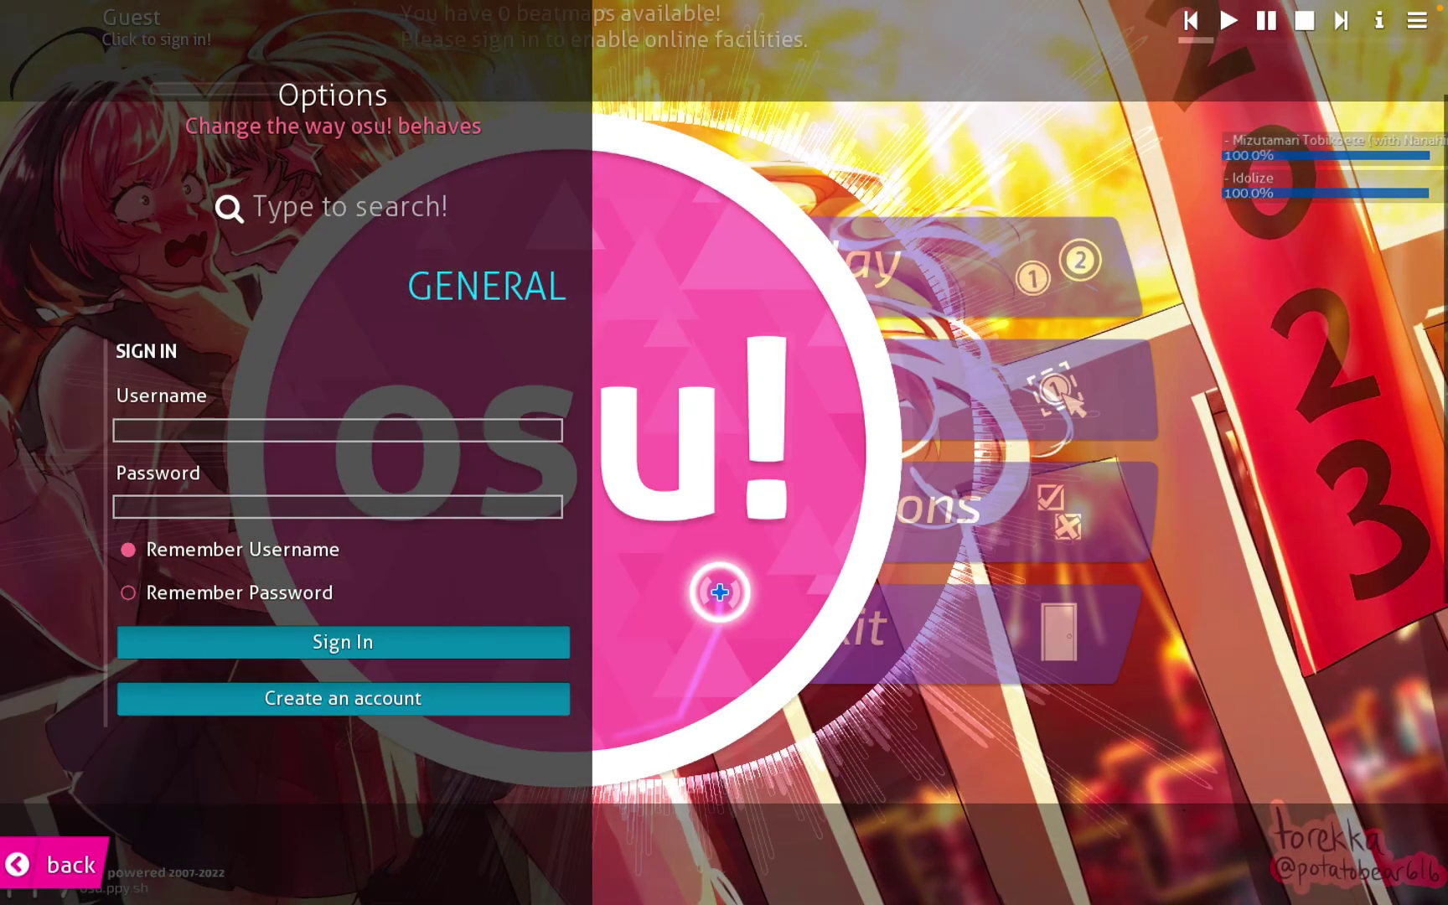
pyautogui.press('Escape')
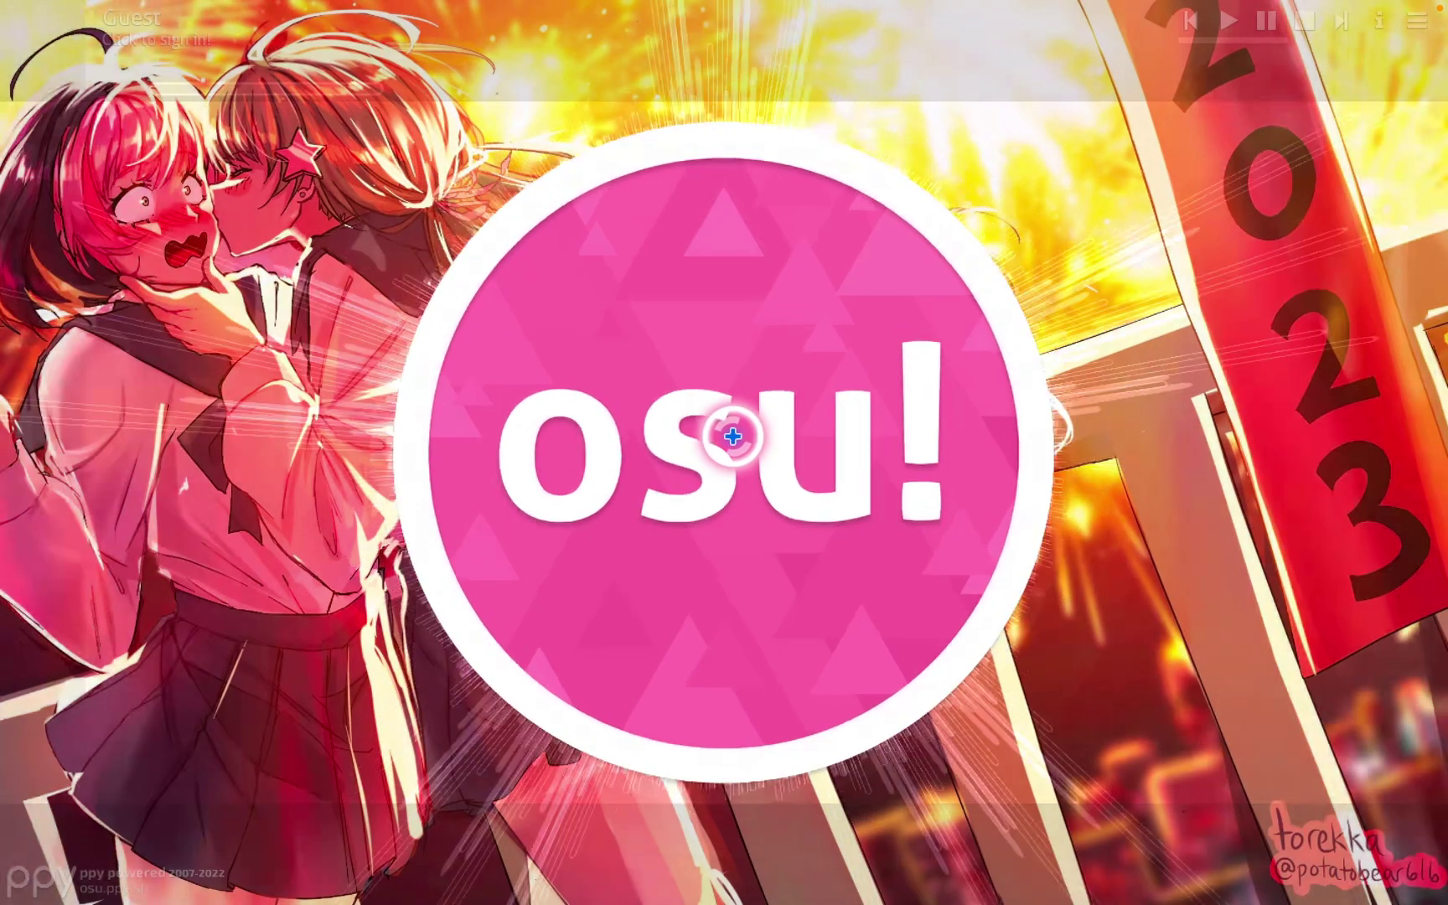
pyautogui.click(731, 426)
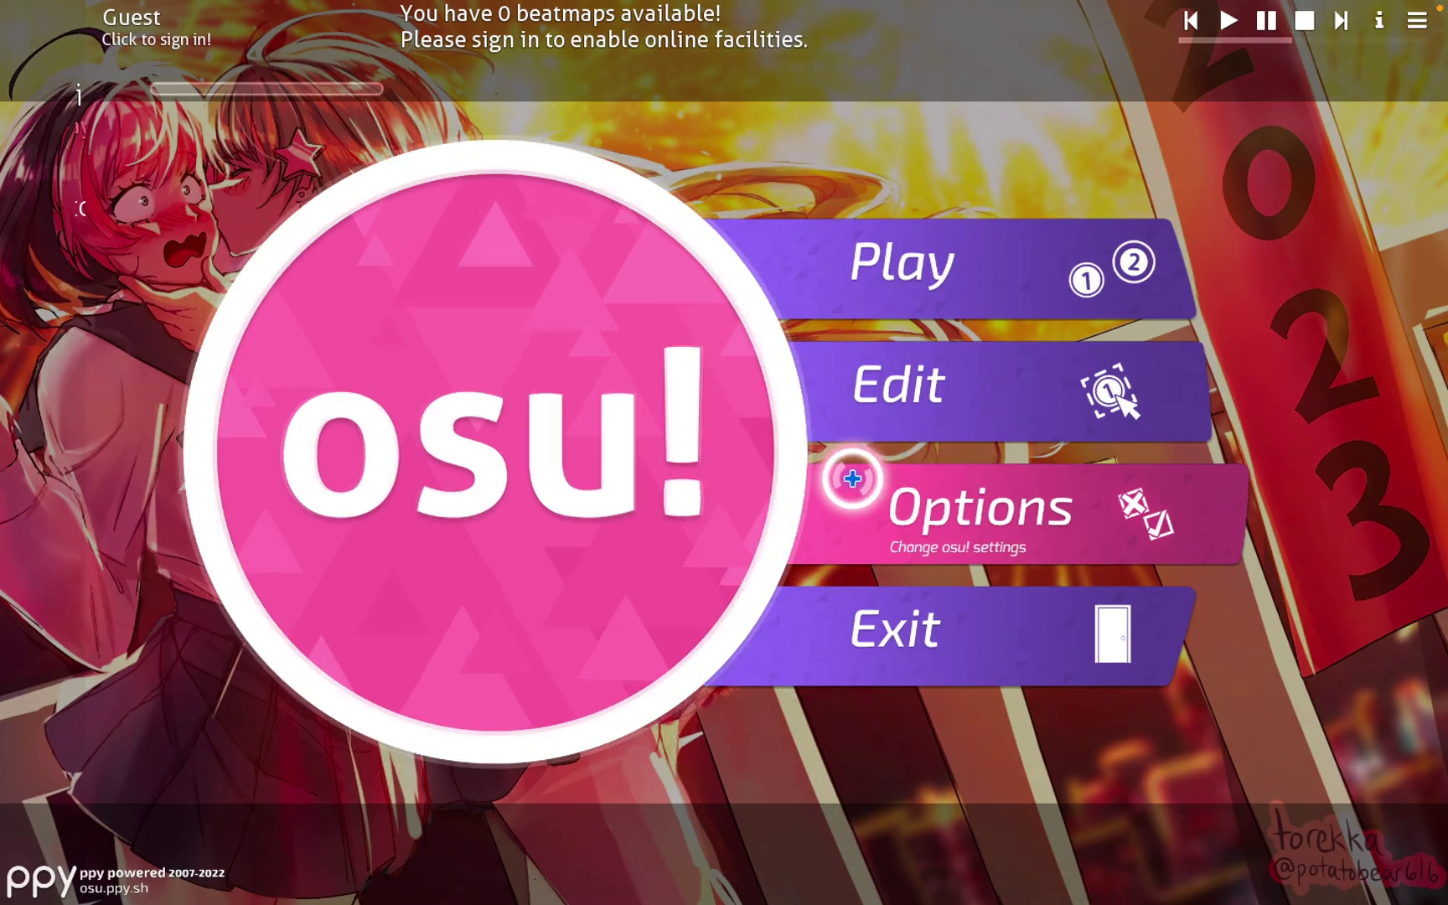
pyautogui.click(890, 490)
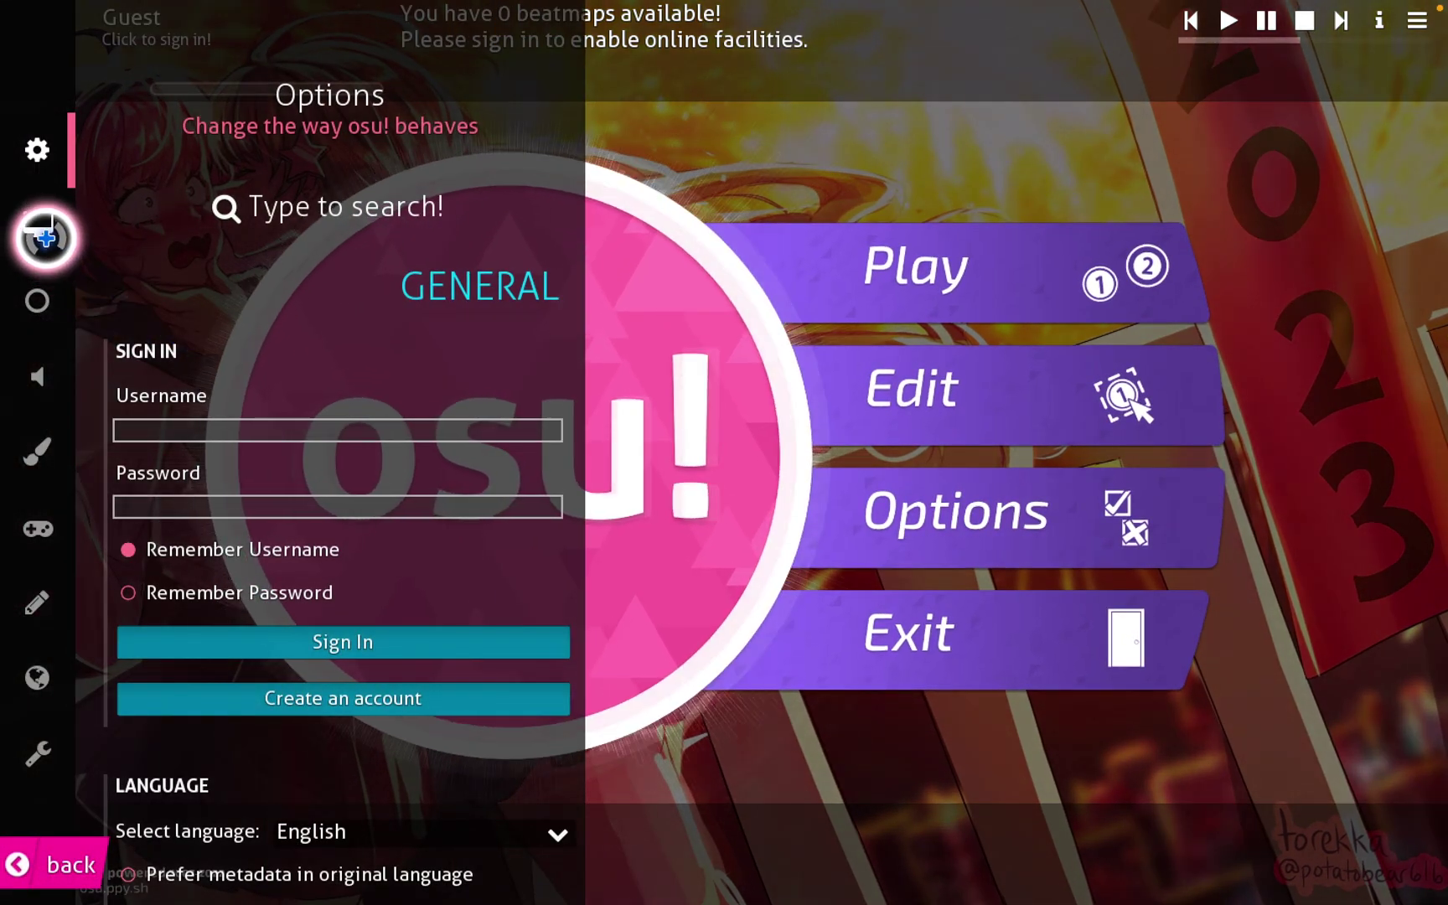
pyautogui.click(45, 238)
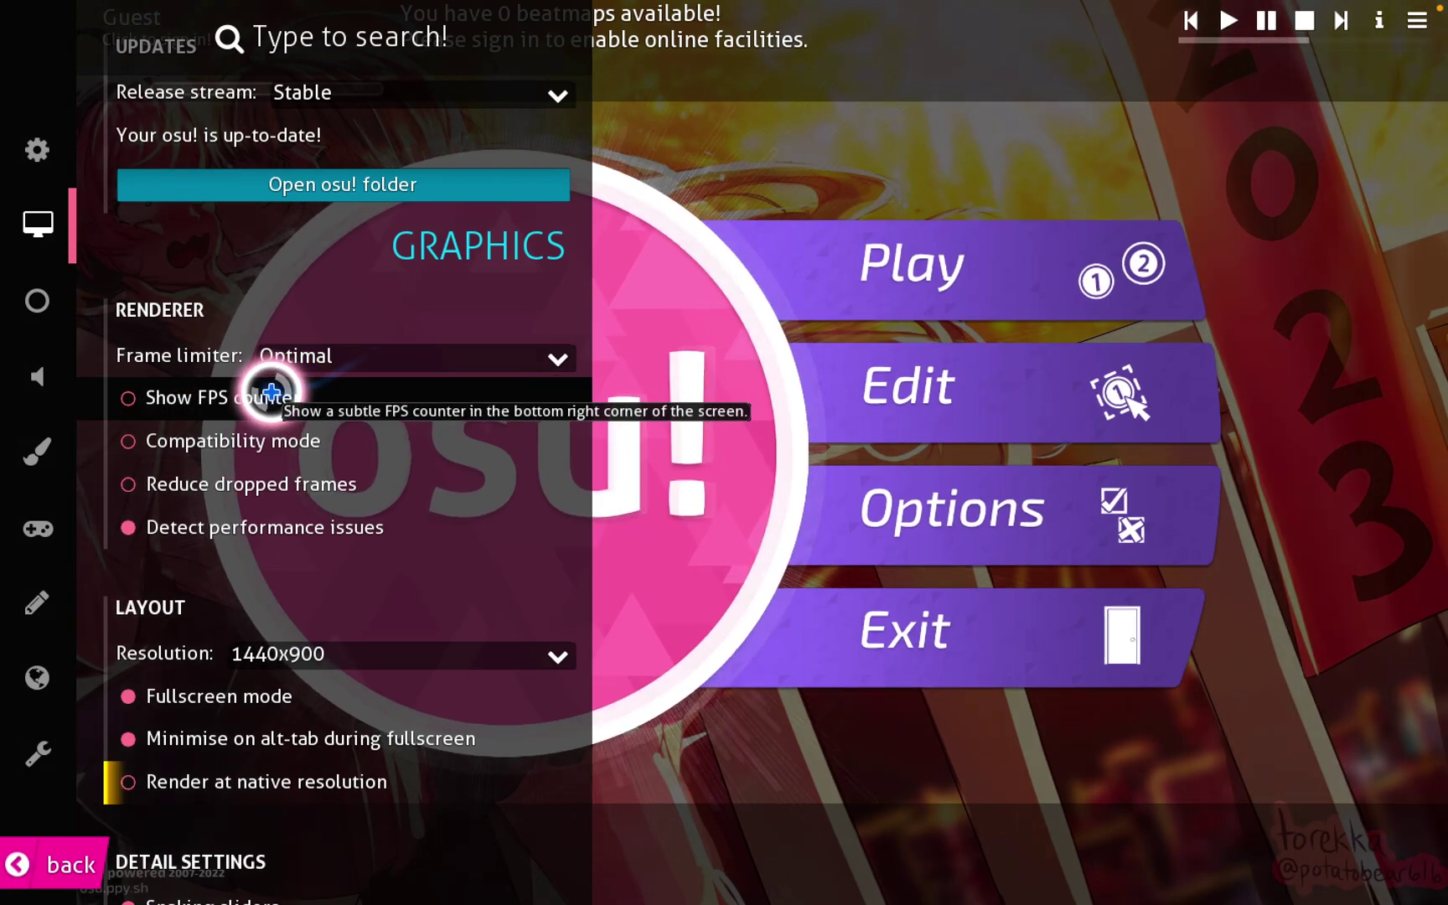
# - Turn on Show FPS counter and keep the resolution at 1440x900
pyautogui.click(268, 392)
pyautogui.scroll(-6, 276, 390)
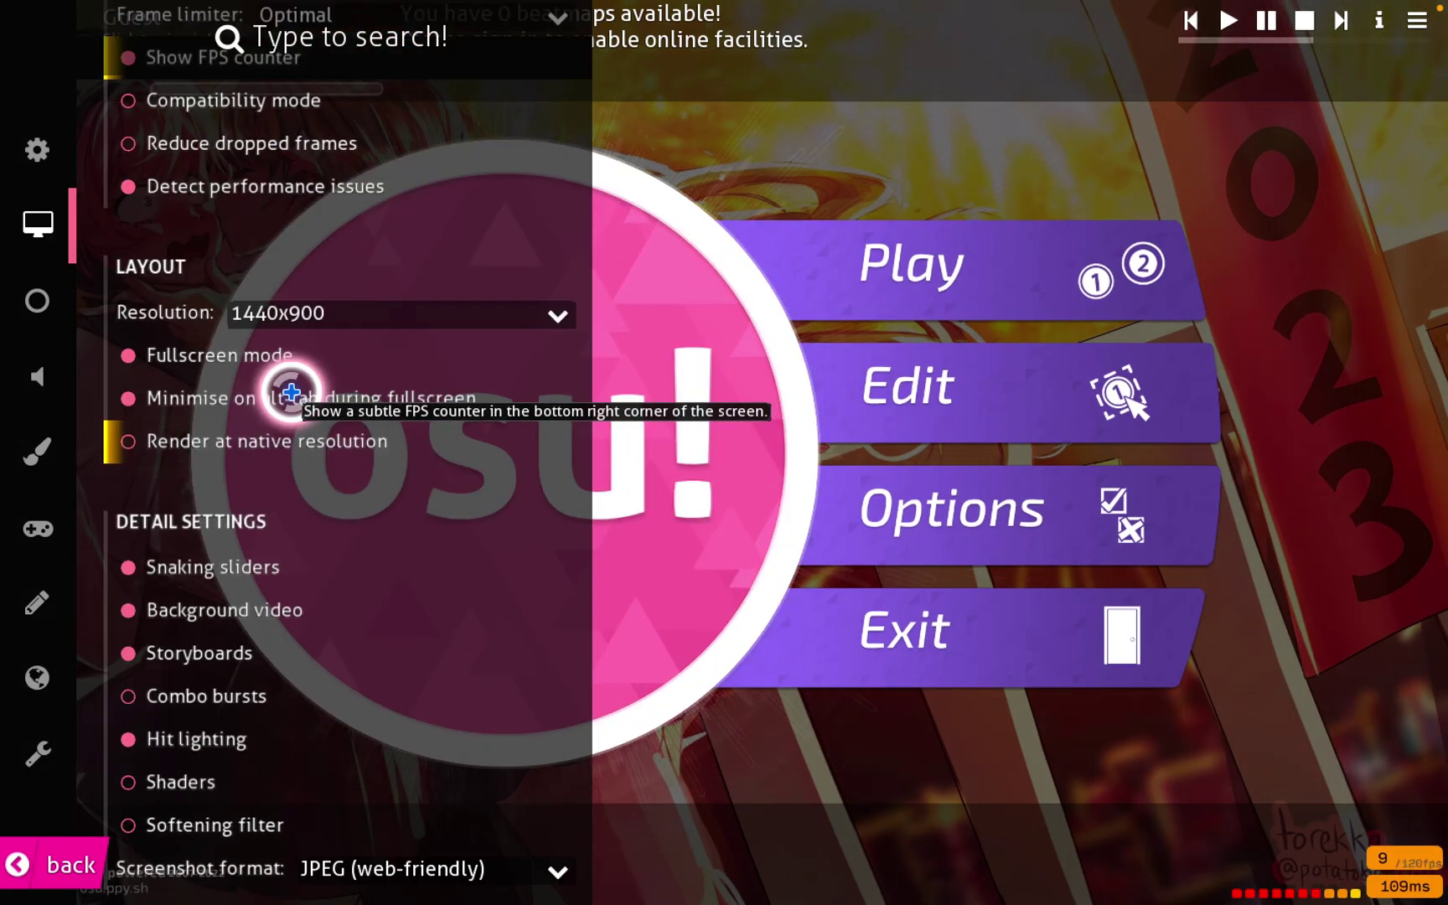
pyautogui.scroll(5, 291, 390)
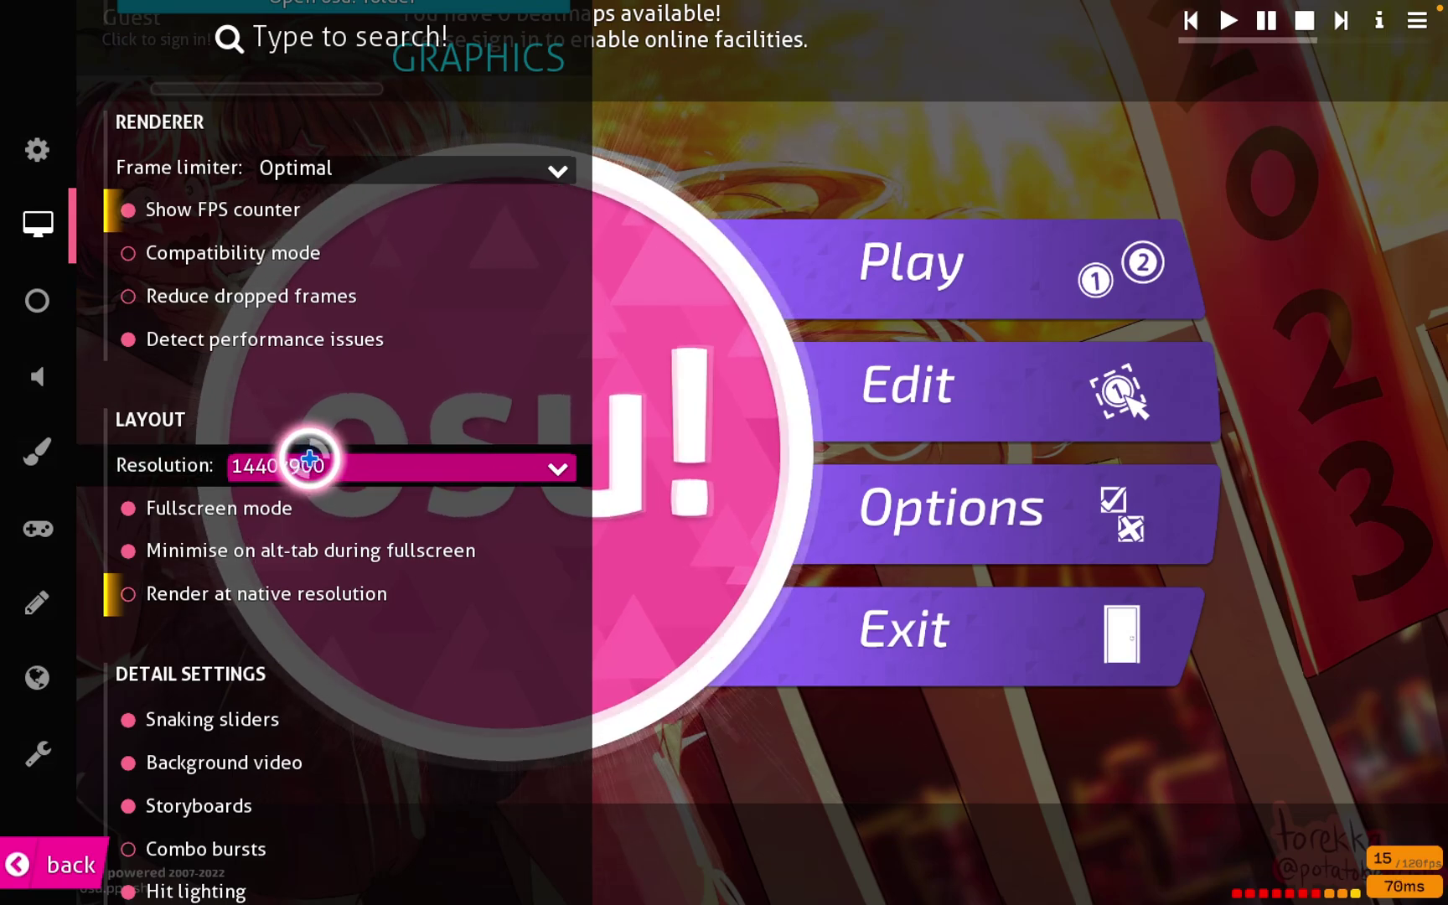
pyautogui.click(310, 459)
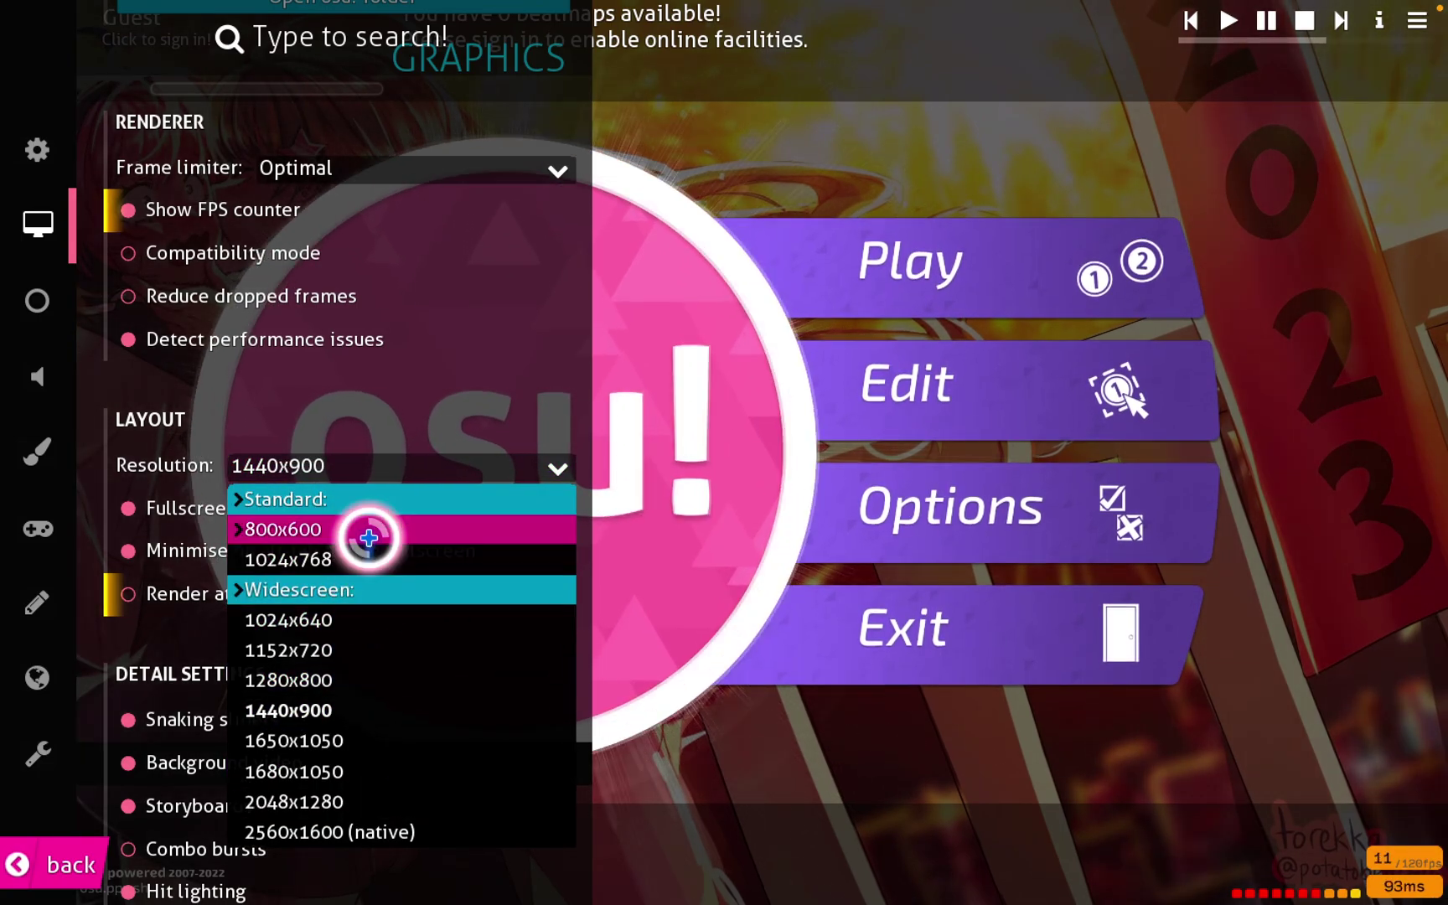
pyautogui.click(359, 494)
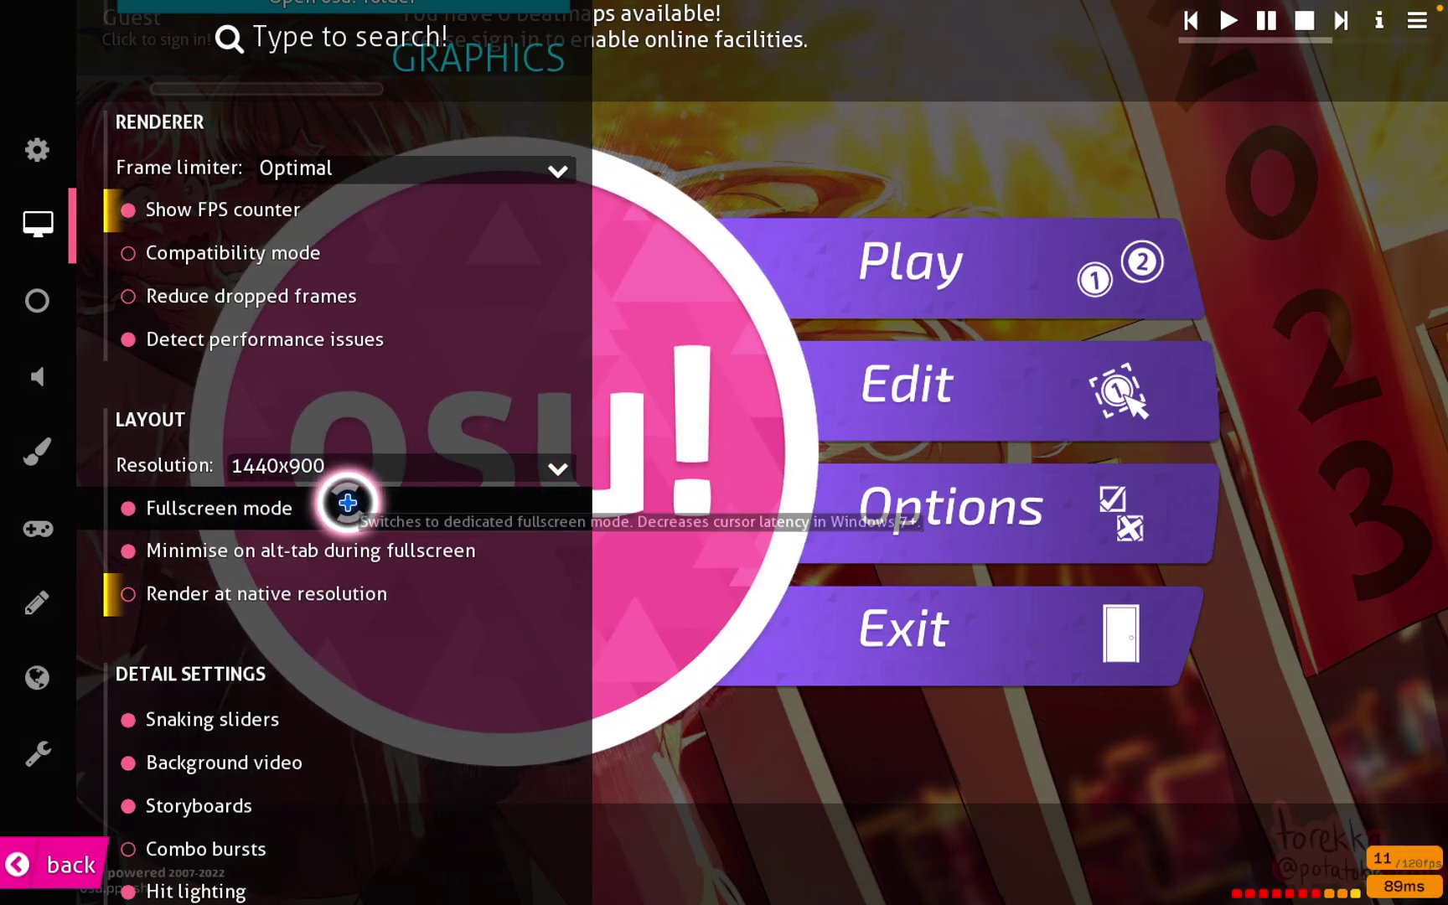
# - Switch off Background video and Storyboards, leaving Hit lighting on, then return to Finder
pyautogui.scroll(-7, 348, 524)
pyautogui.scroll(3, 318, 503)
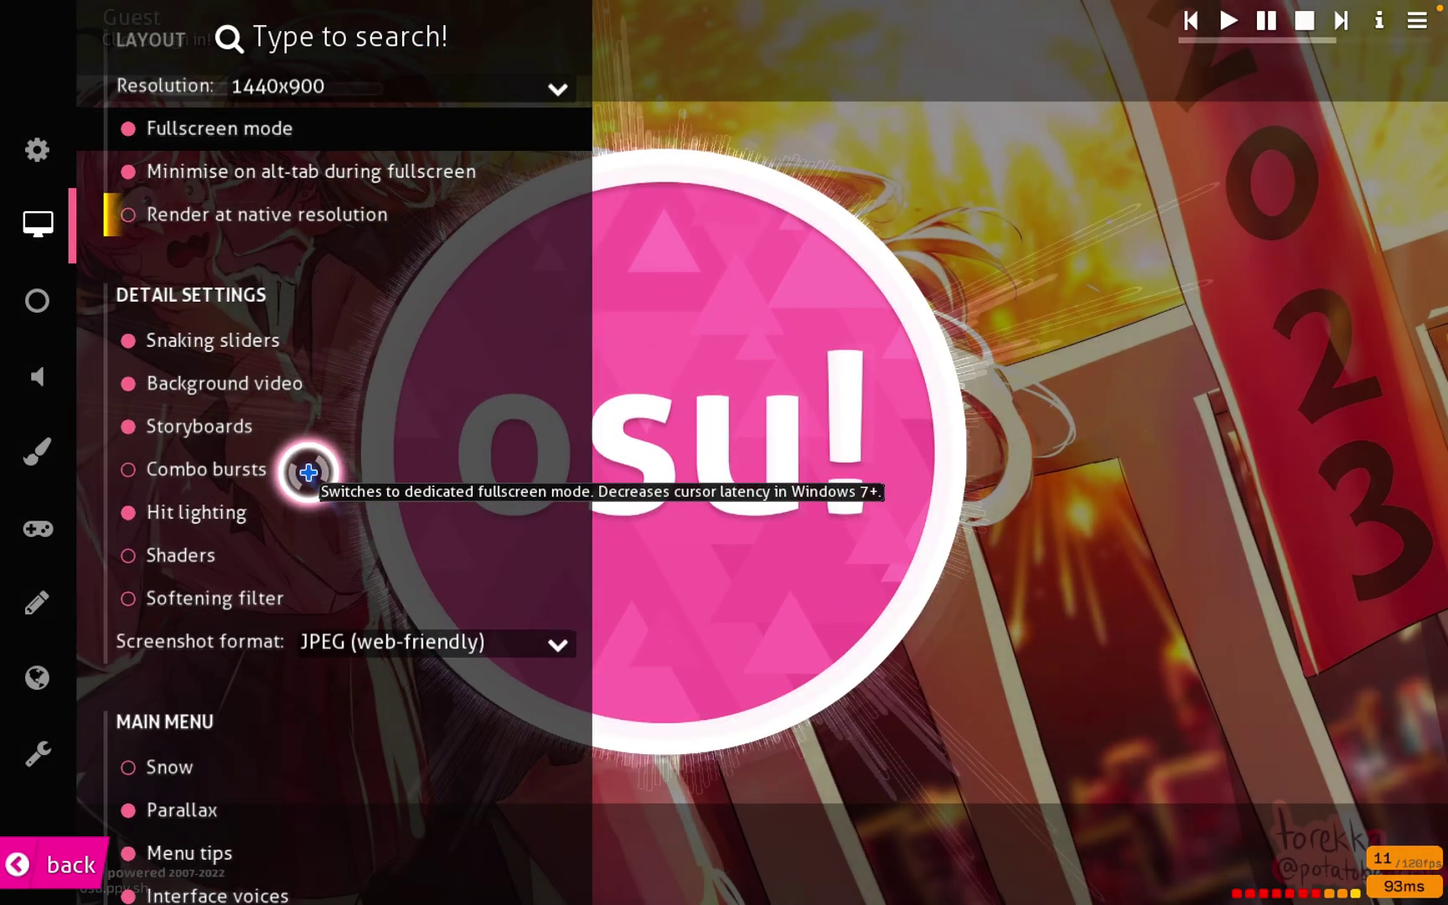
pyautogui.scroll(-1, 284, 489)
pyautogui.click(277, 502)
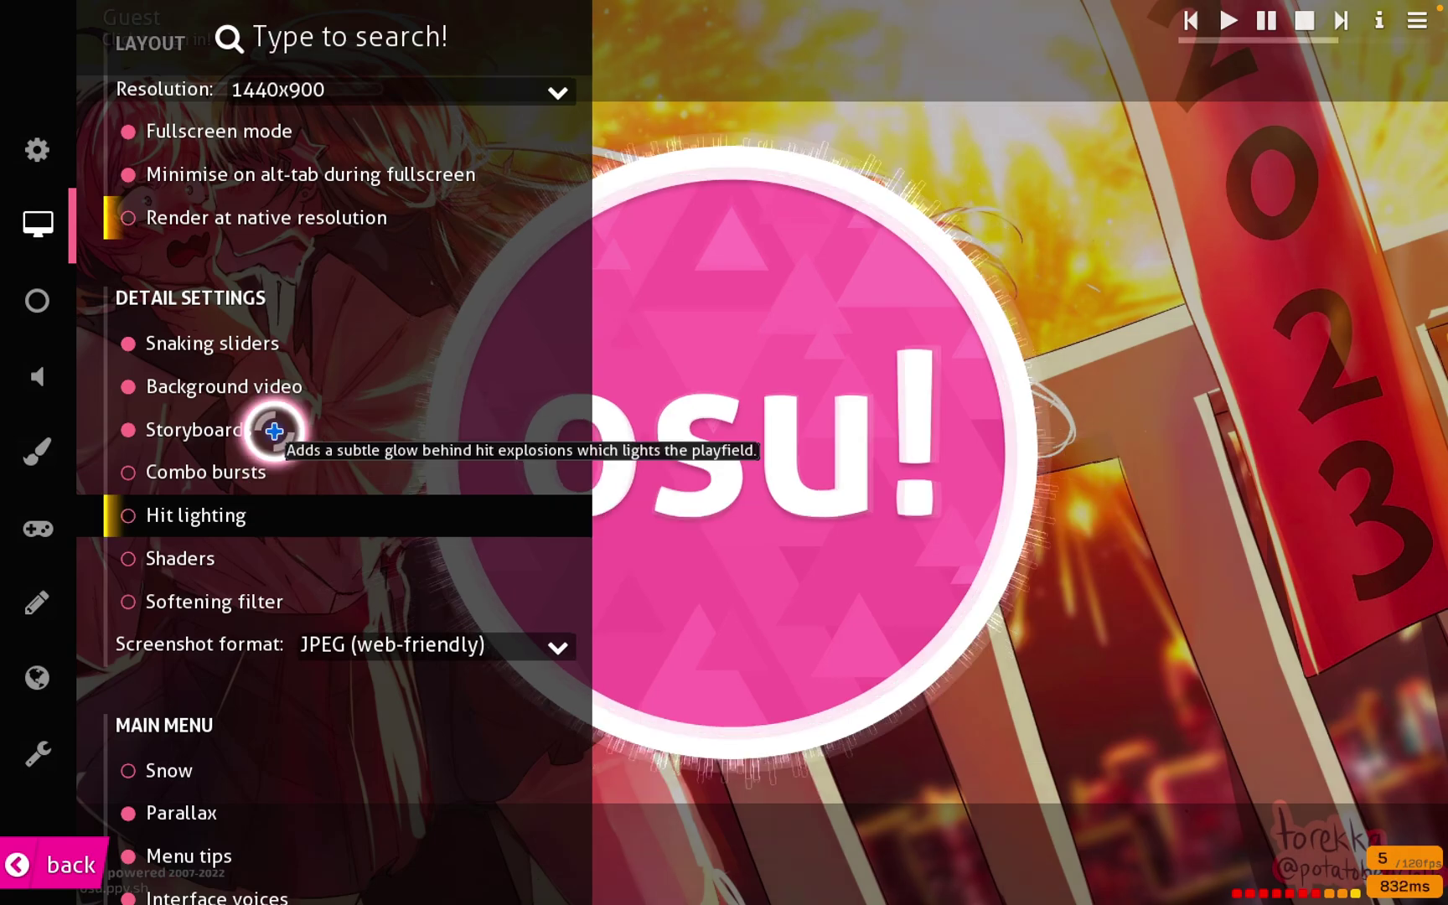
pyautogui.click(277, 515)
pyautogui.click(284, 387)
pyautogui.click(276, 430)
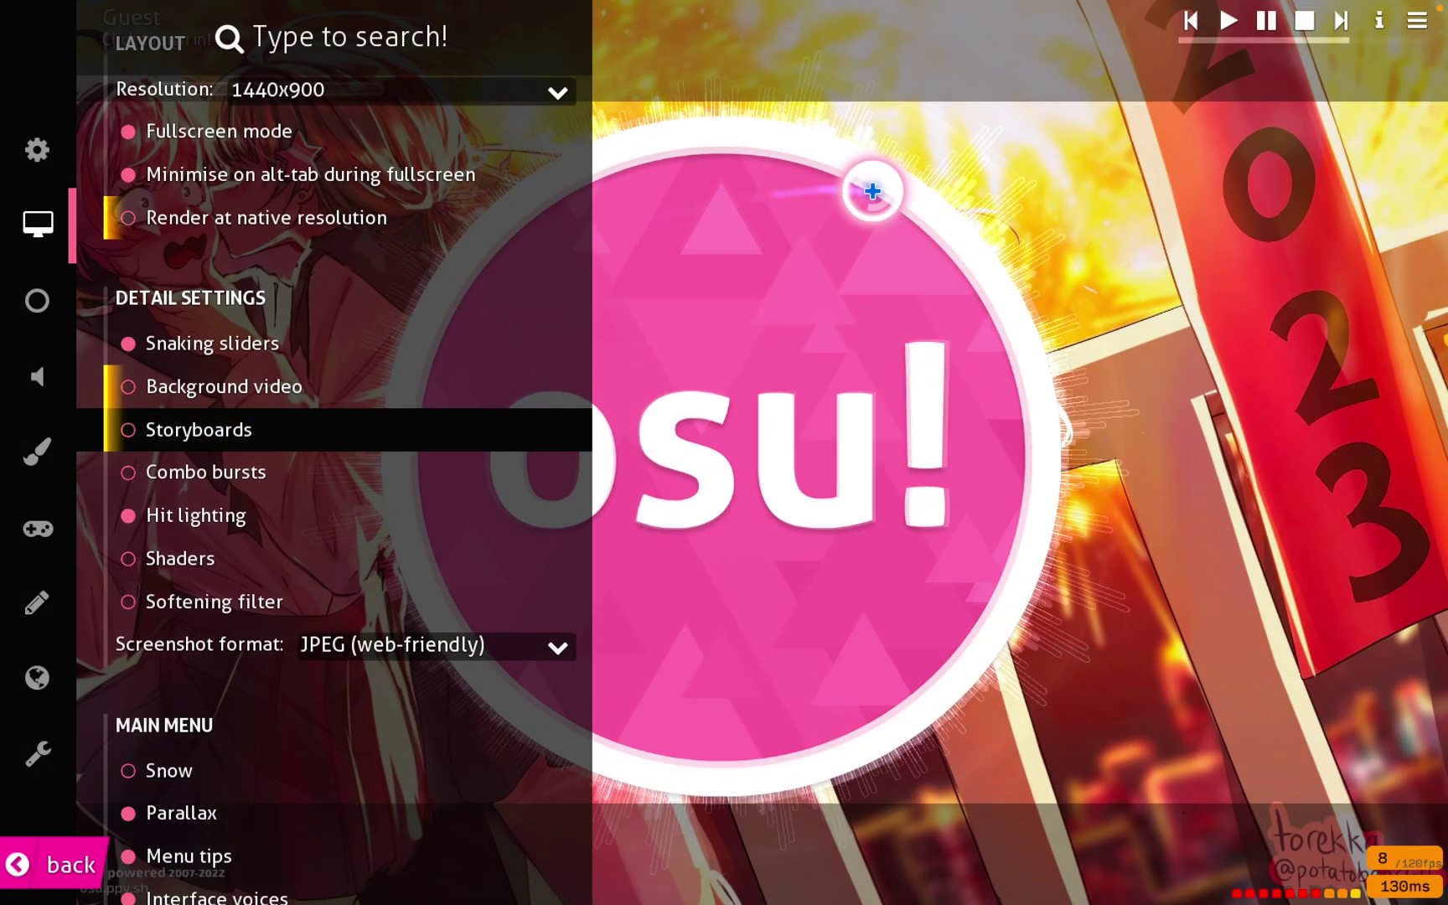
pyautogui.click(873, 191)
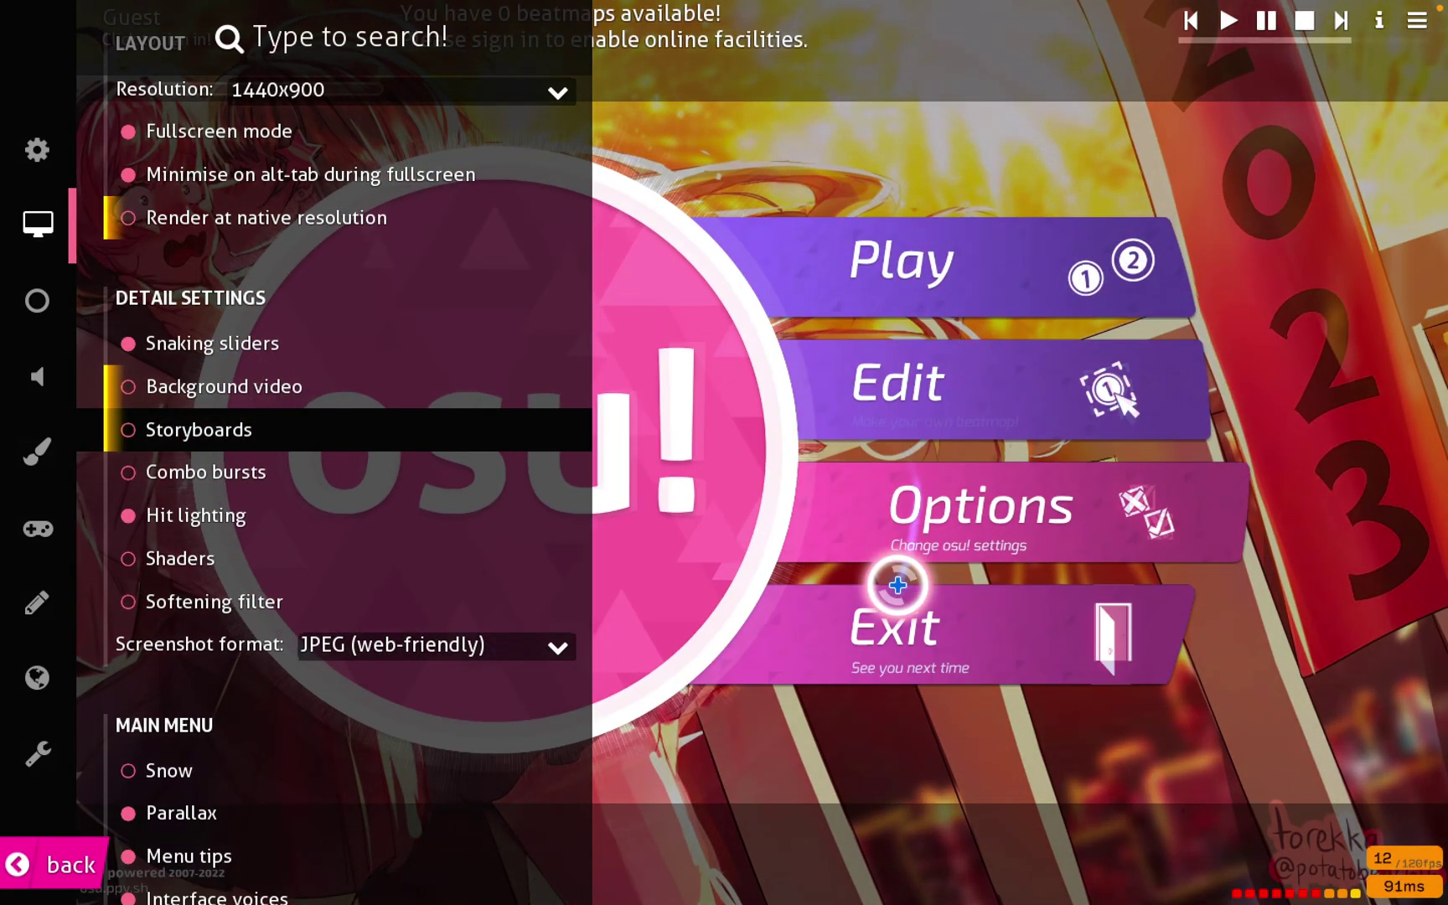
pyautogui.click(756, 287)
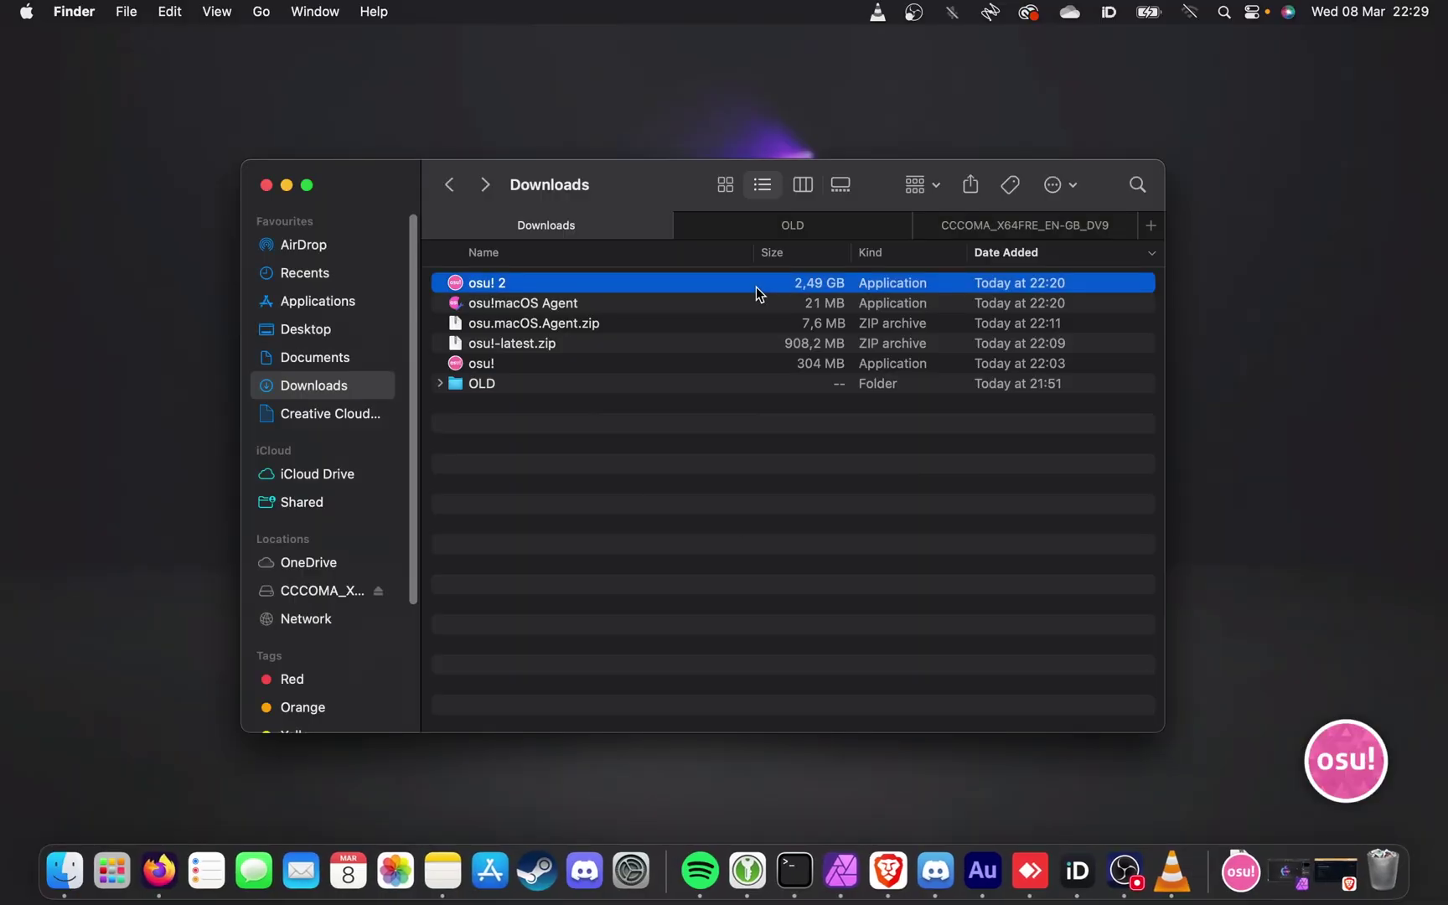
# - Relaunch osu! 2 from Finder with right-click Open and go to song selection
pyautogui.rightClick(762, 291)
pyautogui.click(775, 298)
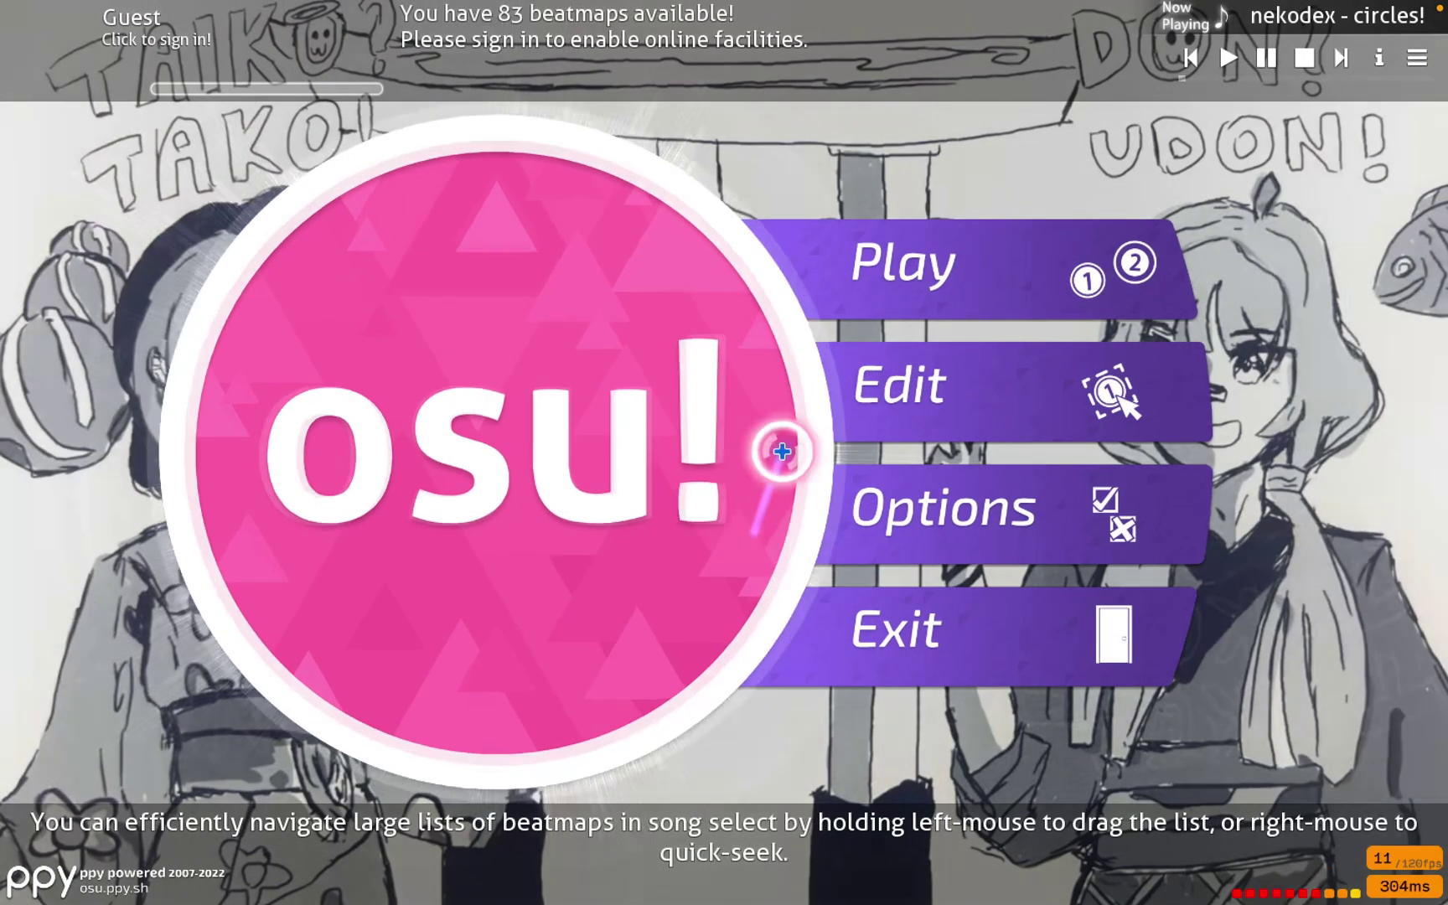
pyautogui.click(784, 469)
pyautogui.doubleClick(854, 320)
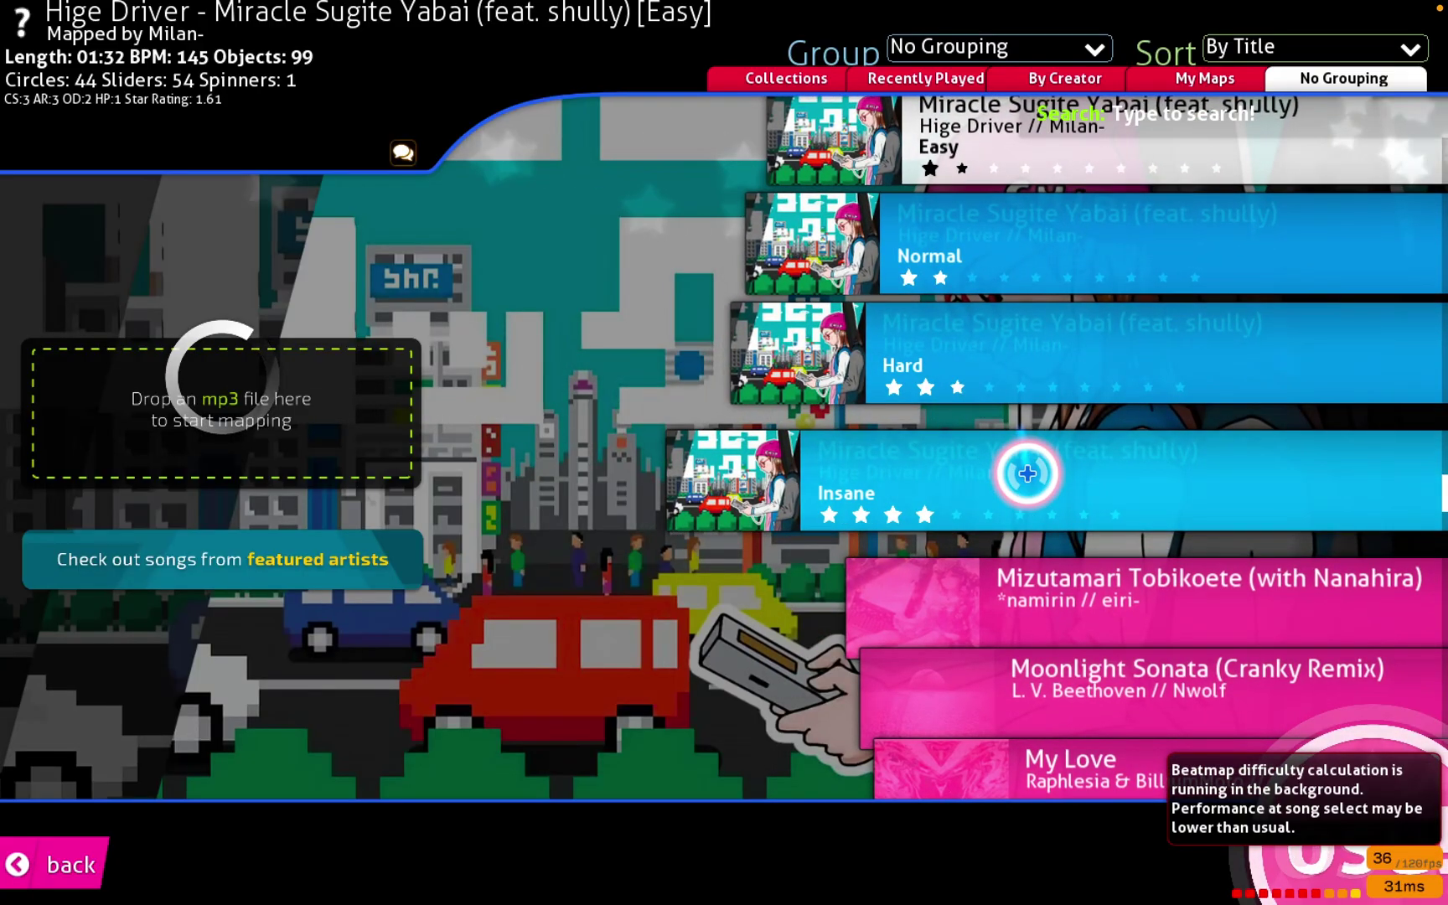
# - Load Miracle Sugite Yabai [Insane], then escape the editor back to the main menu
pyautogui.click(1028, 474)
pyautogui.click(1028, 474)
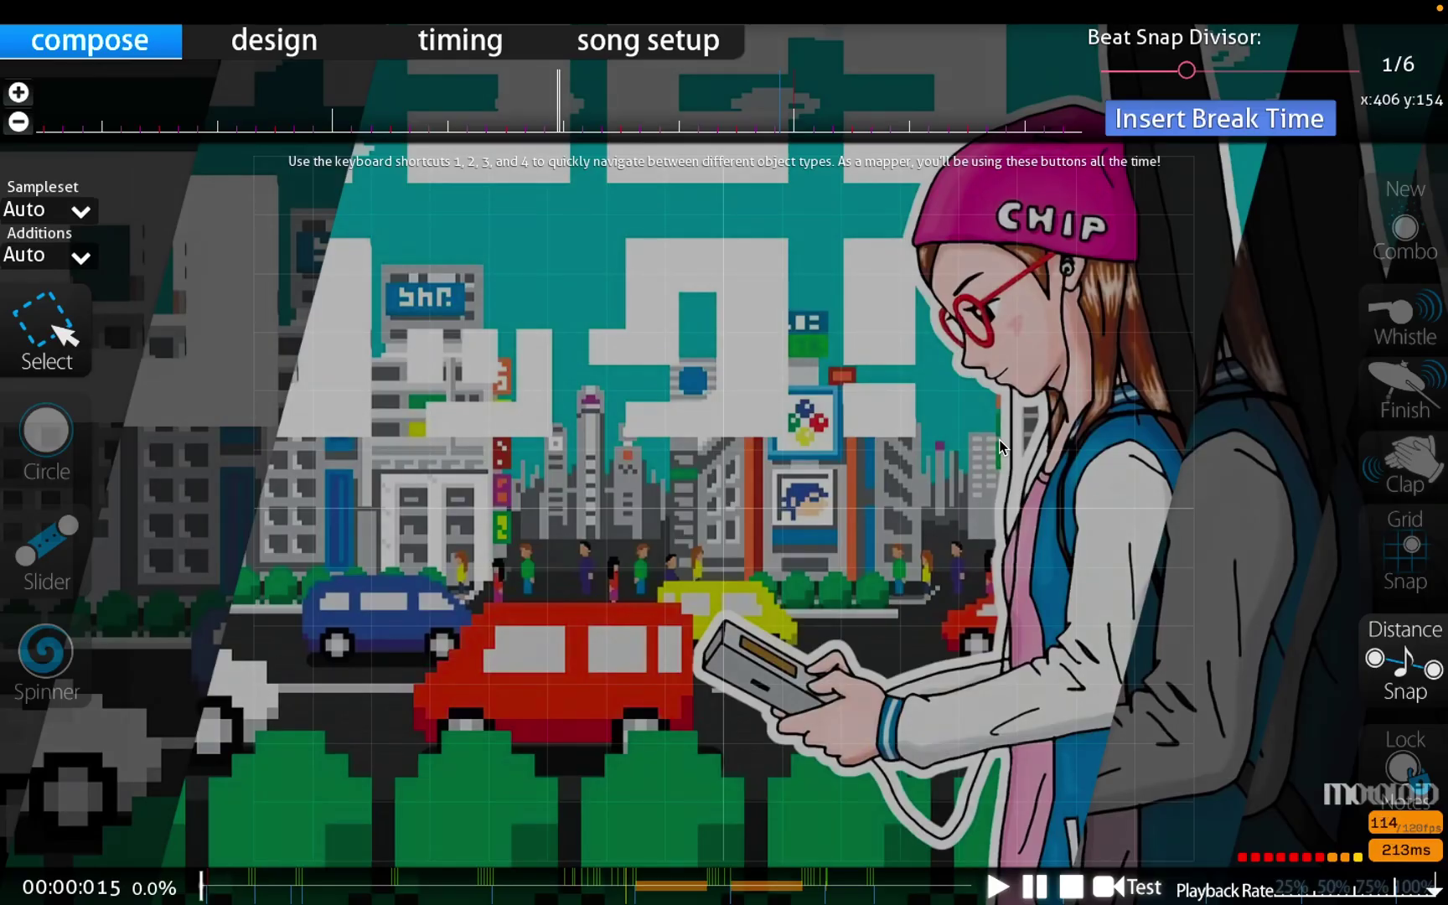
pyautogui.press('Escape')
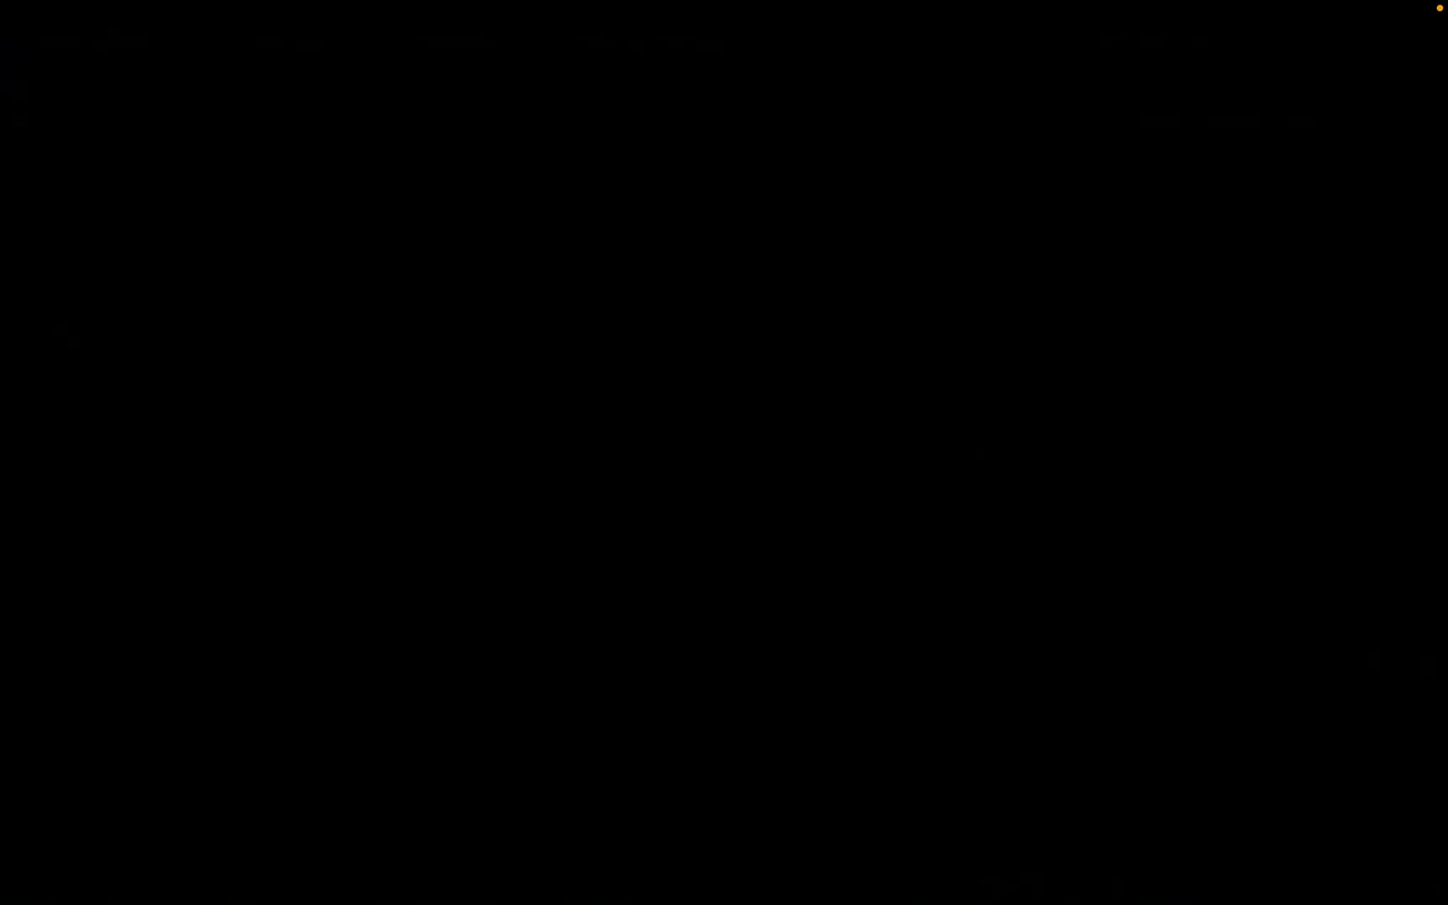
pyautogui.press('Escape')
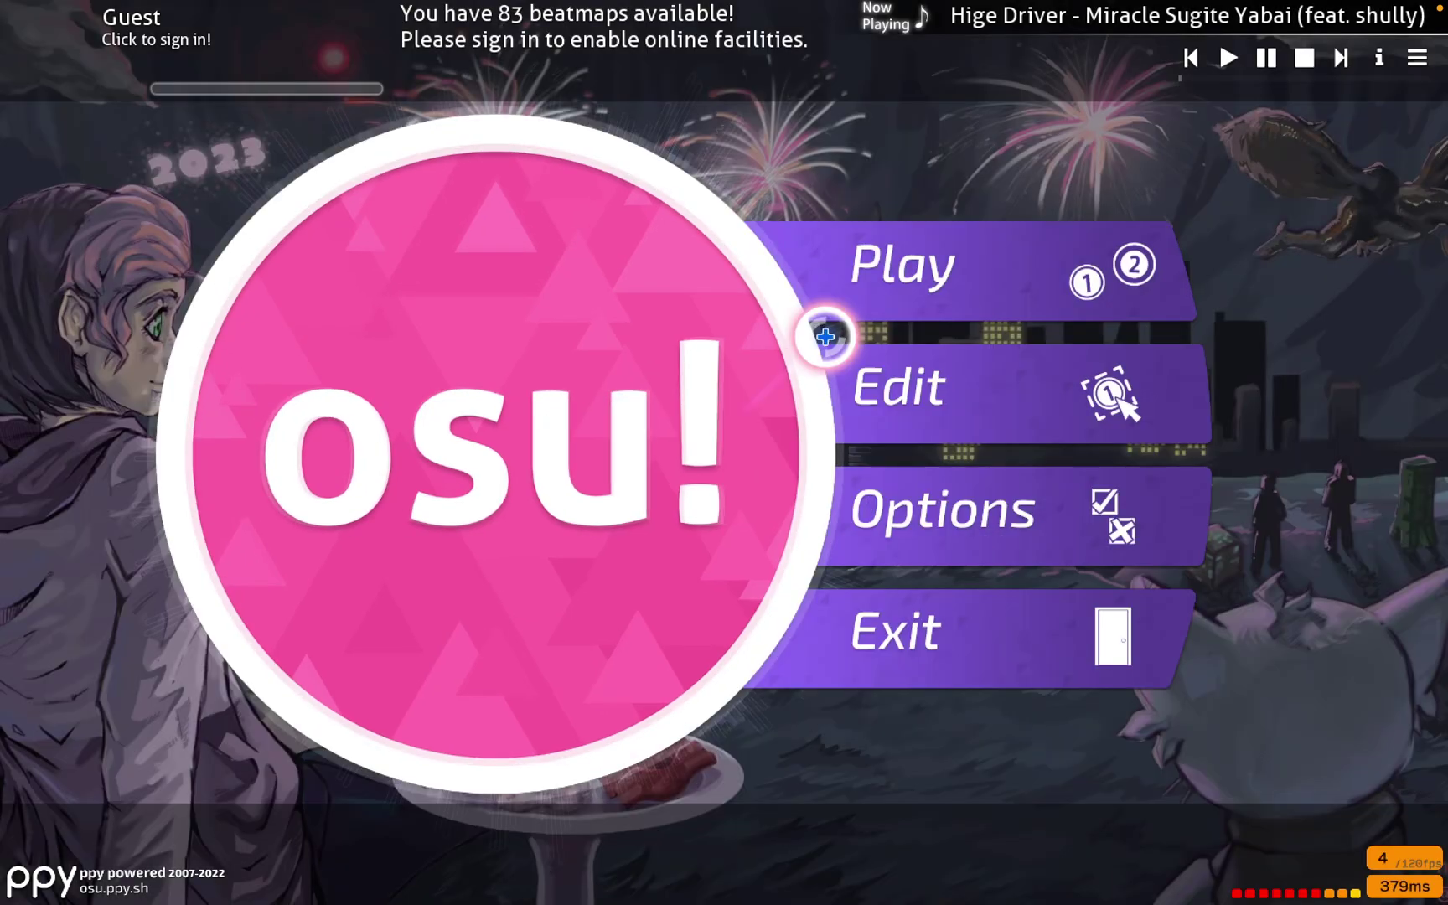
# - Play the Insane map's first circles, then minimise the Finder Downloads window
pyautogui.click(824, 336)
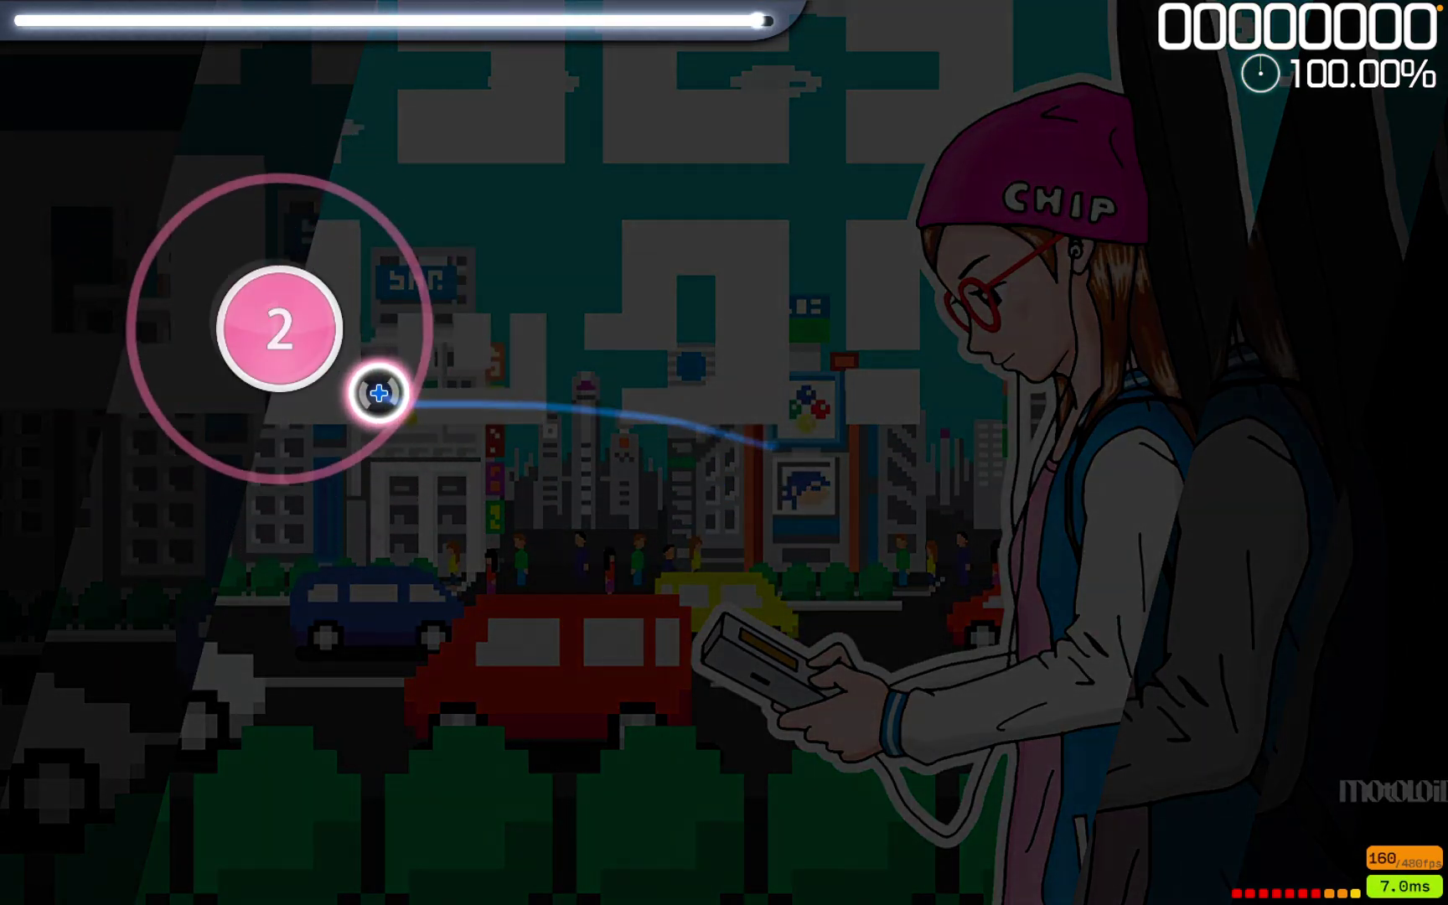
pyautogui.click(394, 322)
pyautogui.click(469, 300)
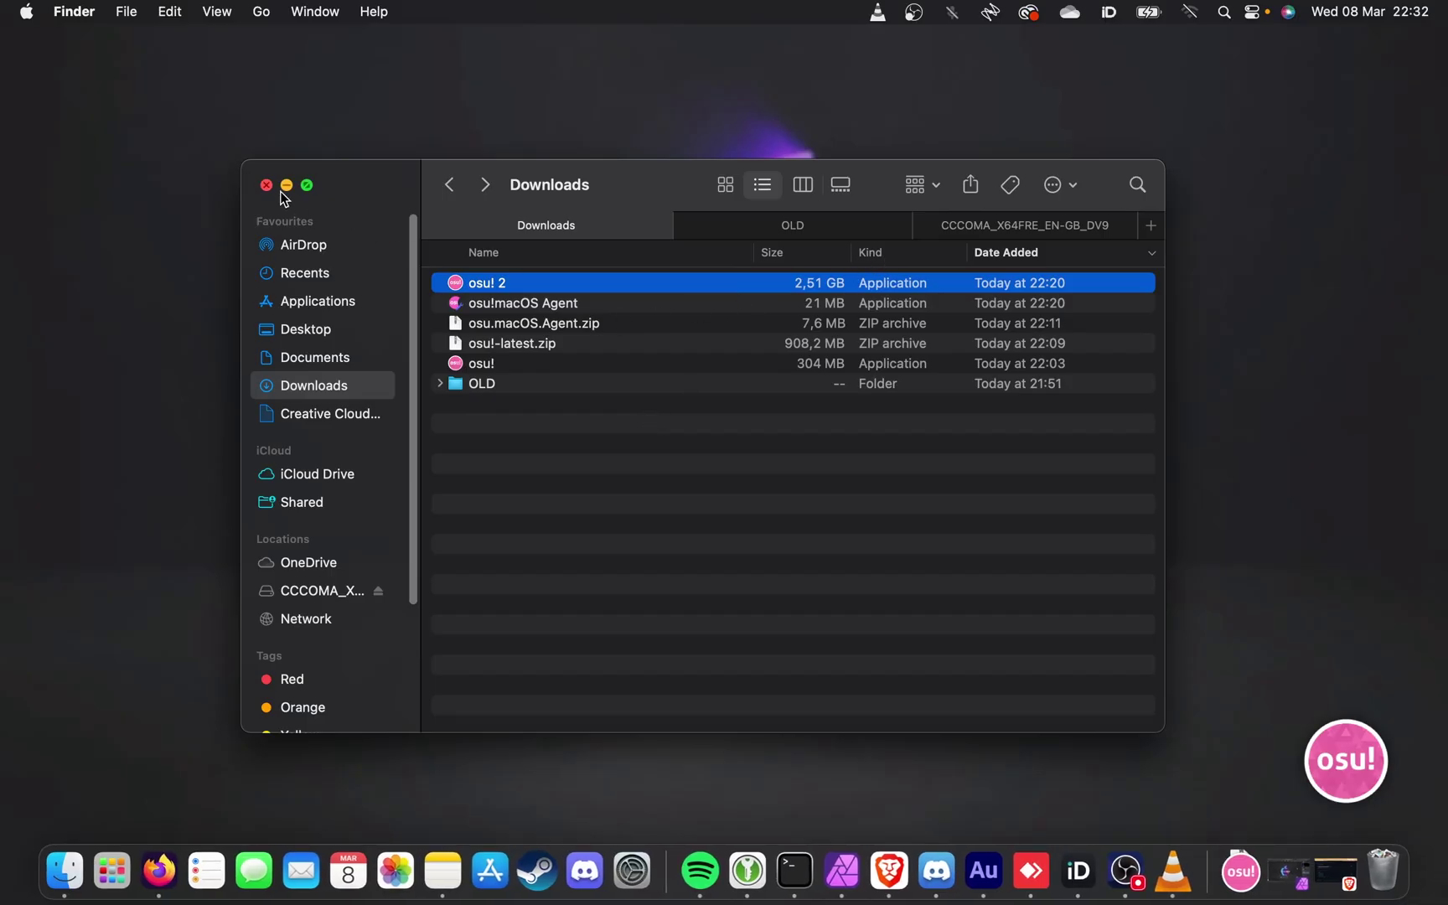
pyautogui.click(287, 186)
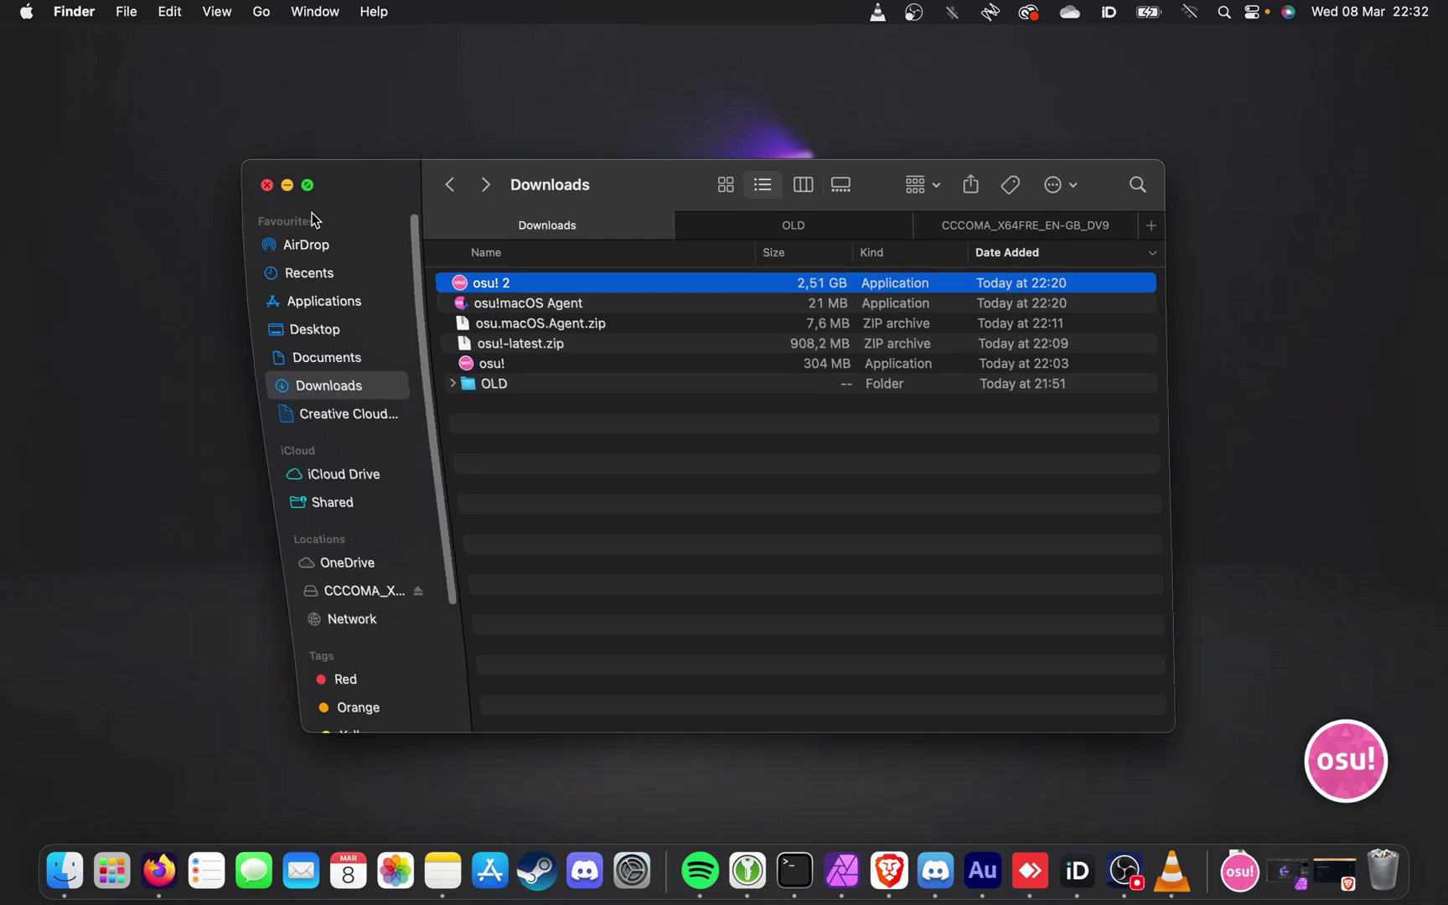